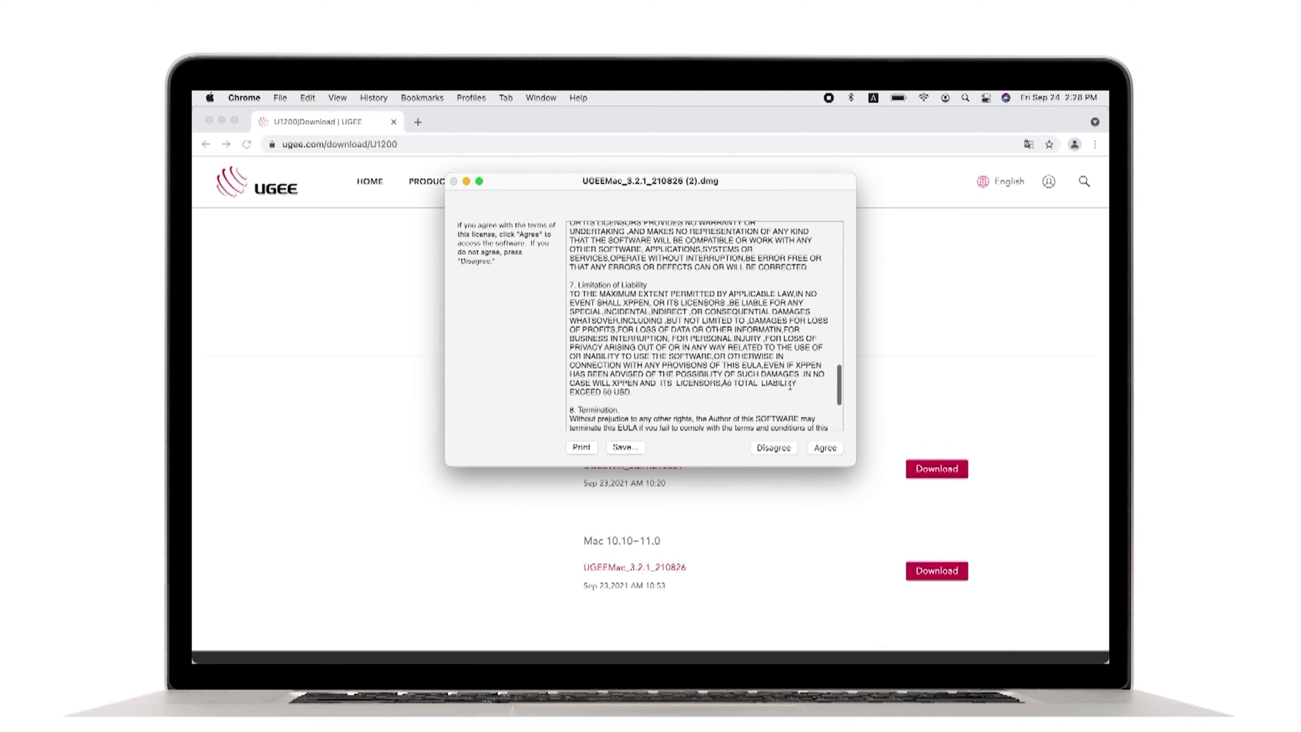
- Copy the UGEEPenTabletPro folder from the PenTablet_ugee disk image into Applications and close the disk image window
click(209, 121)
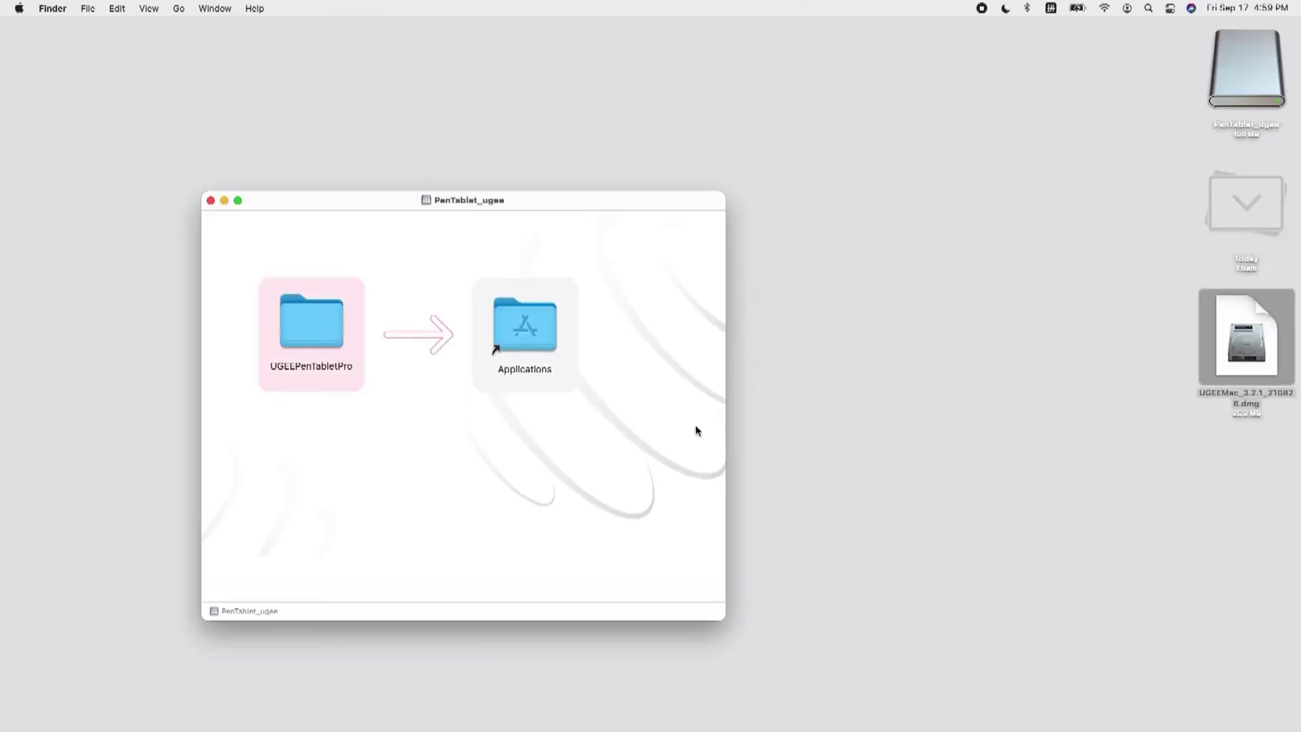
drag(311, 322, 506, 314)
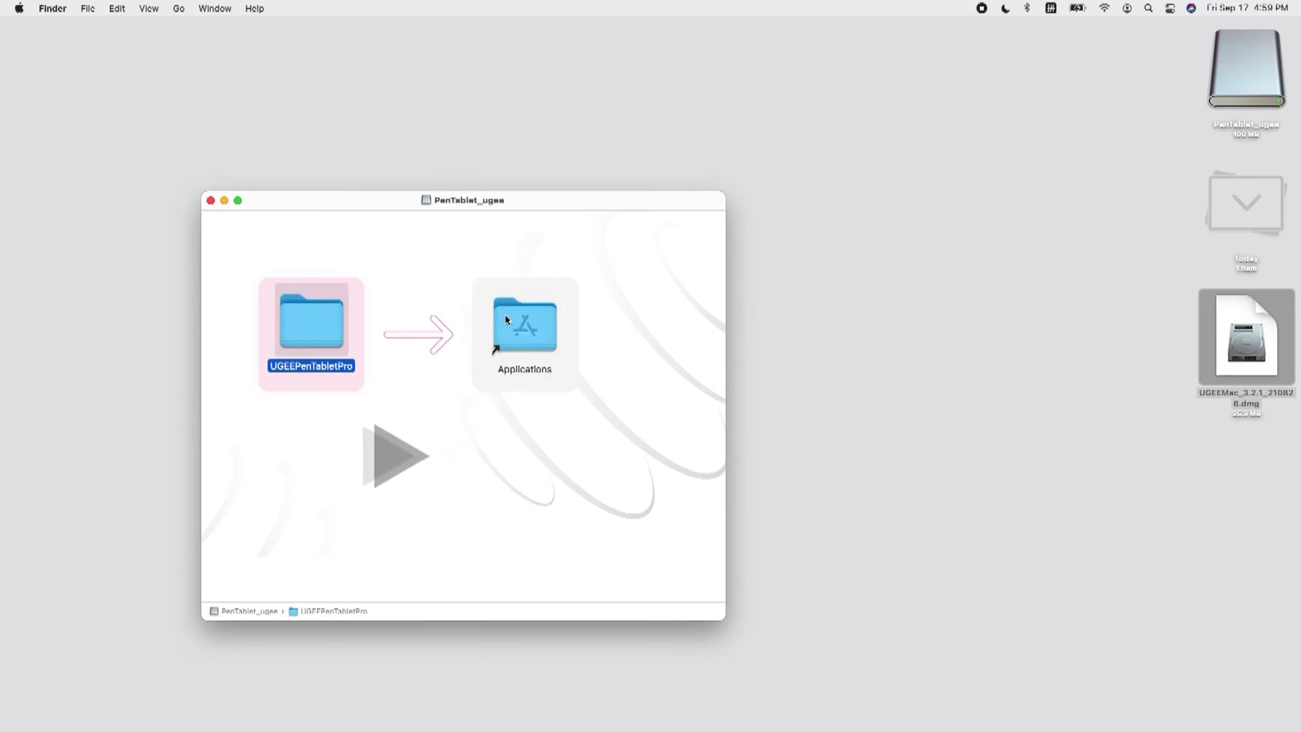
click(211, 201)
click(654, 231)
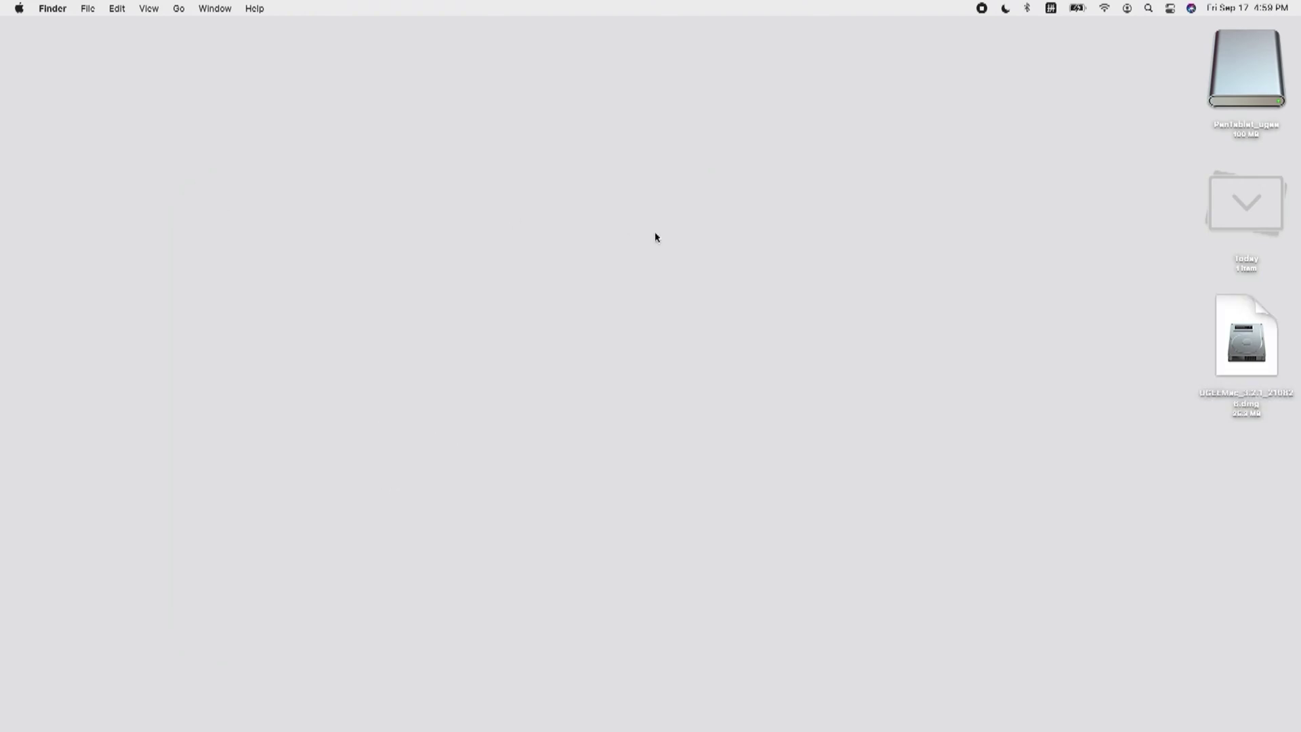
- Open the PenTablet driver from the UGEEPenTabletPro folder in Applications
click(179, 8)
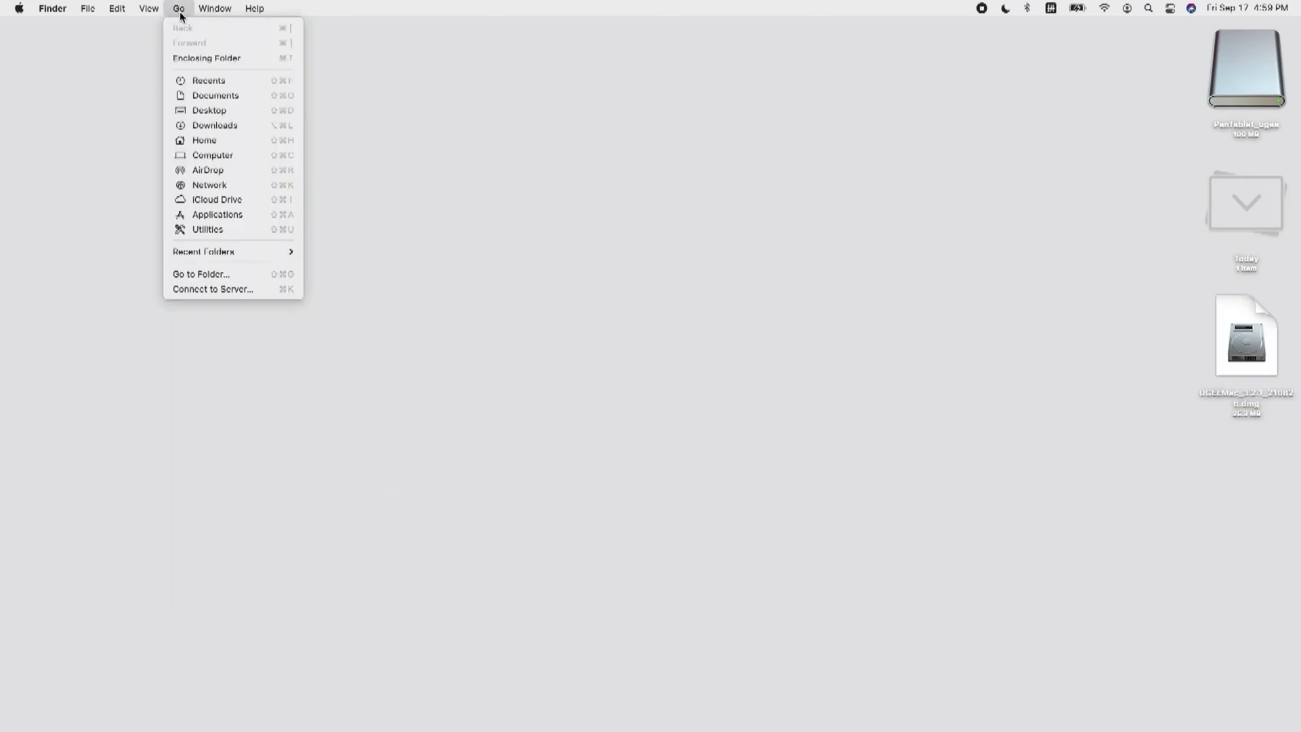
click(216, 215)
scroll(668, 351, down, 5)
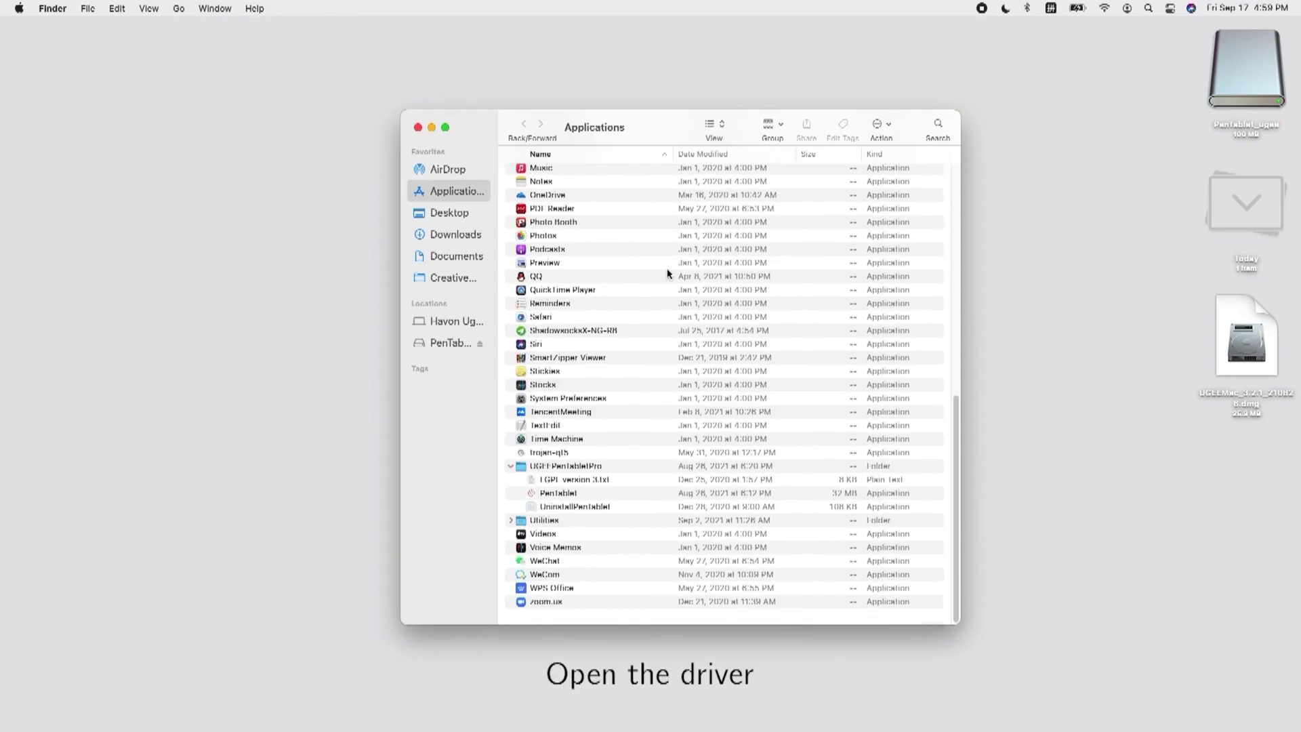
click(584, 477)
double_click(577, 502)
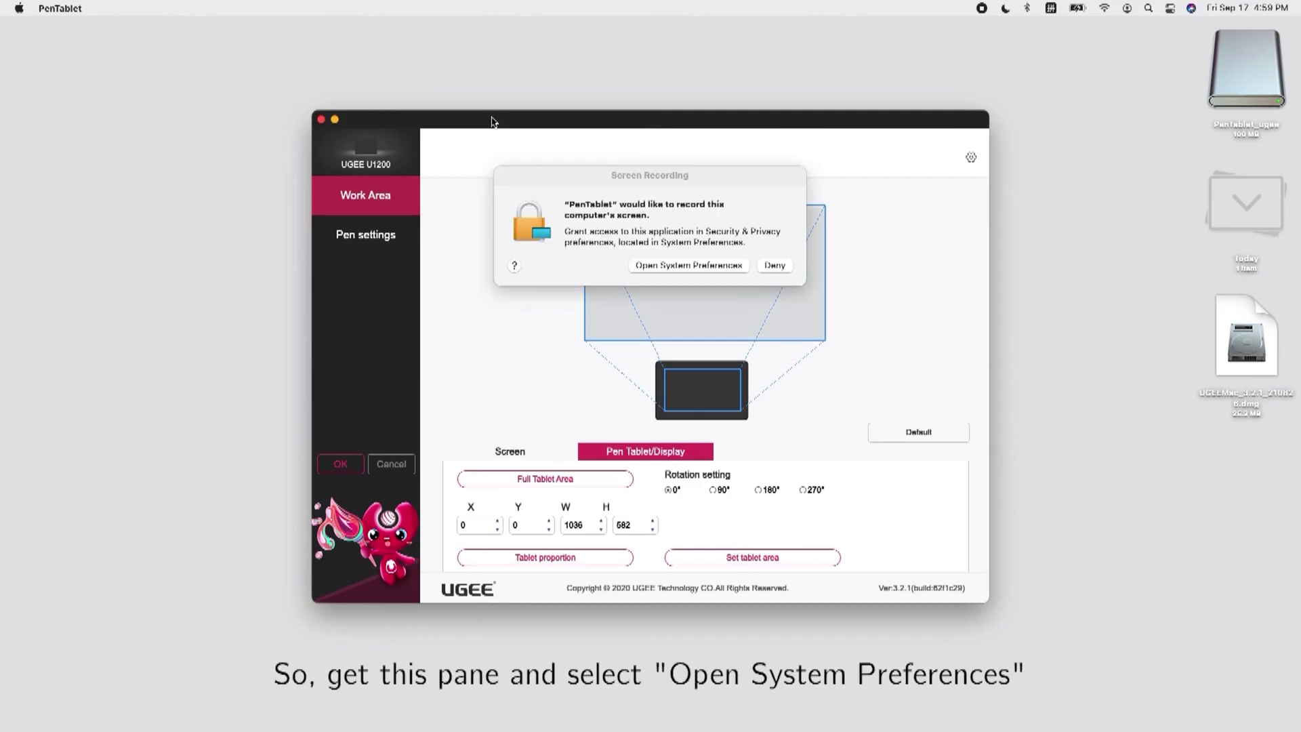
- Unlock the Security & Privacy preferences with the account password and grant PenTablet_Driver Accessibility access
click(645, 266)
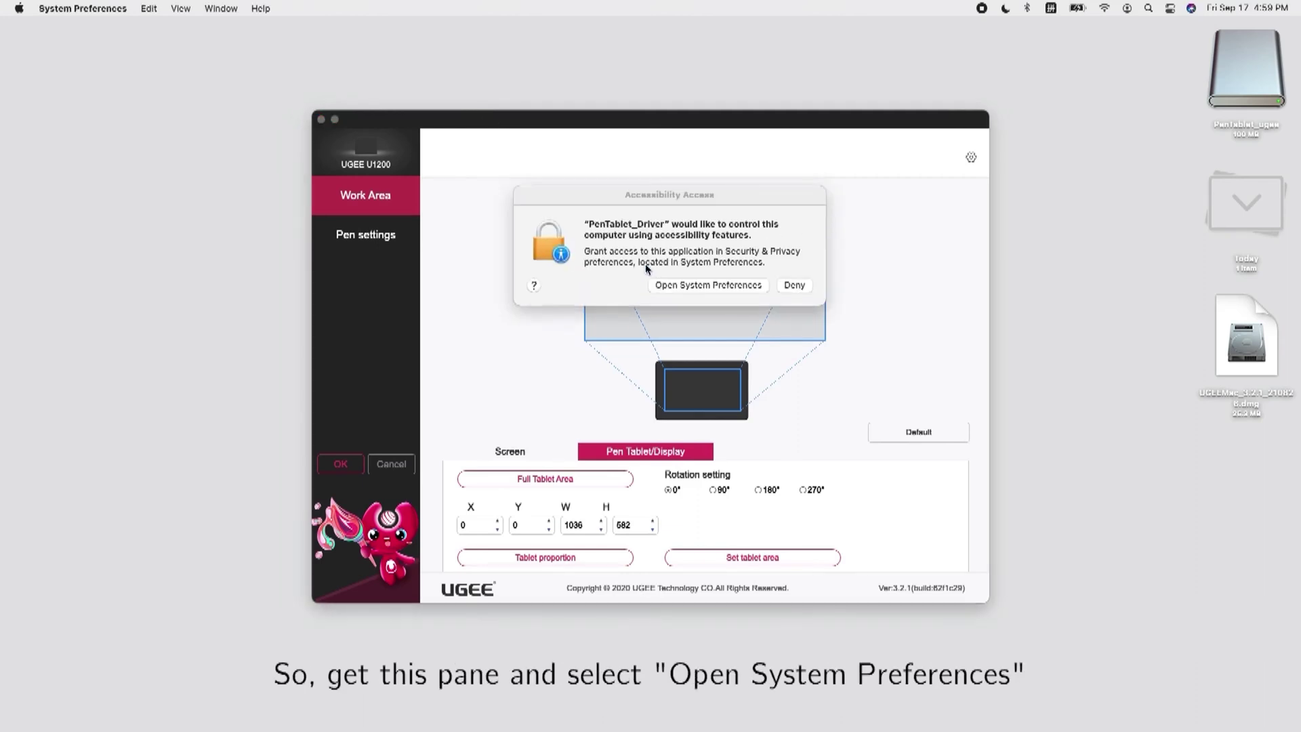
click(680, 290)
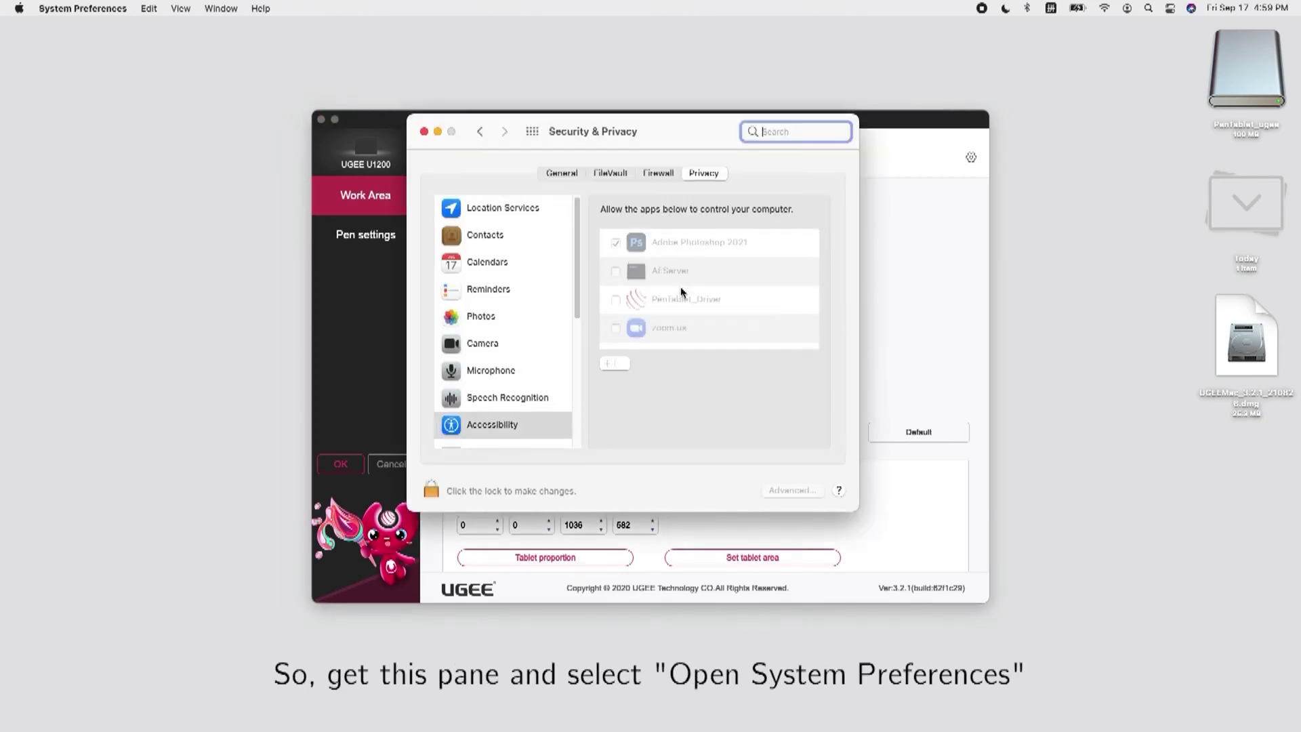
click(431, 491)
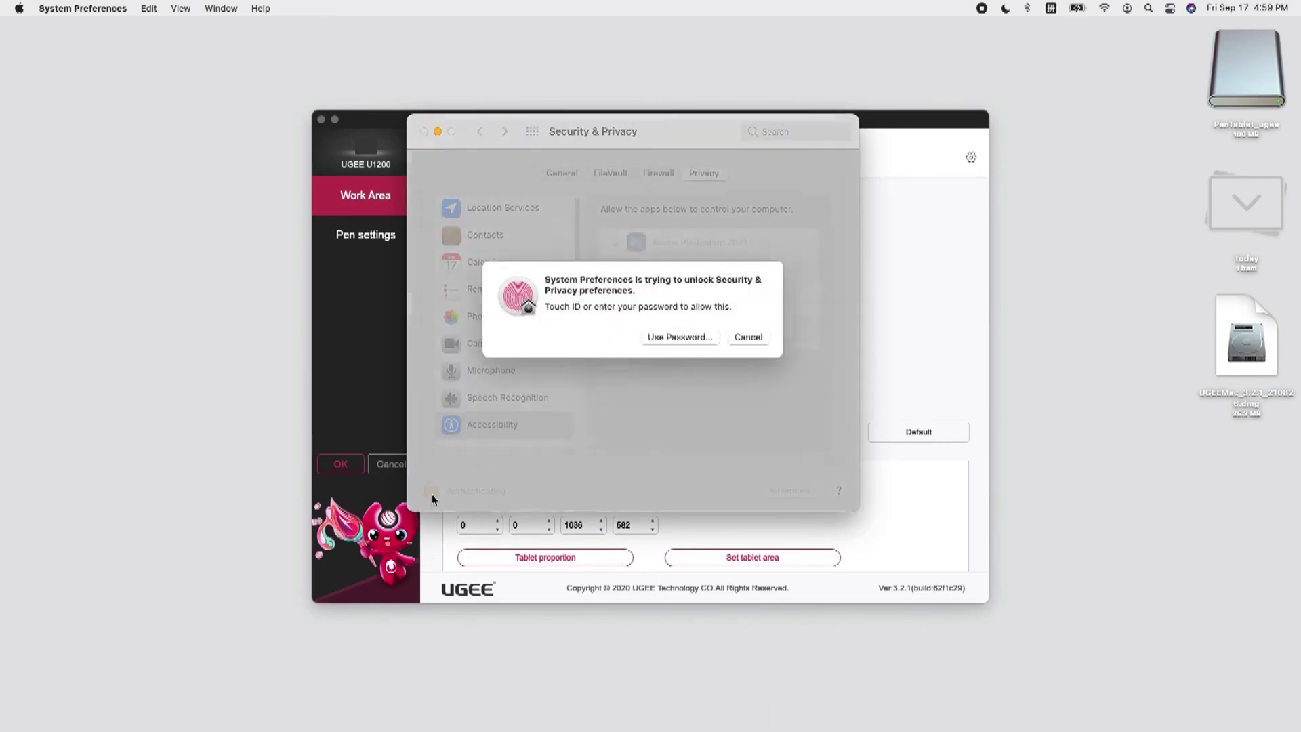
click(675, 342)
text(••••)
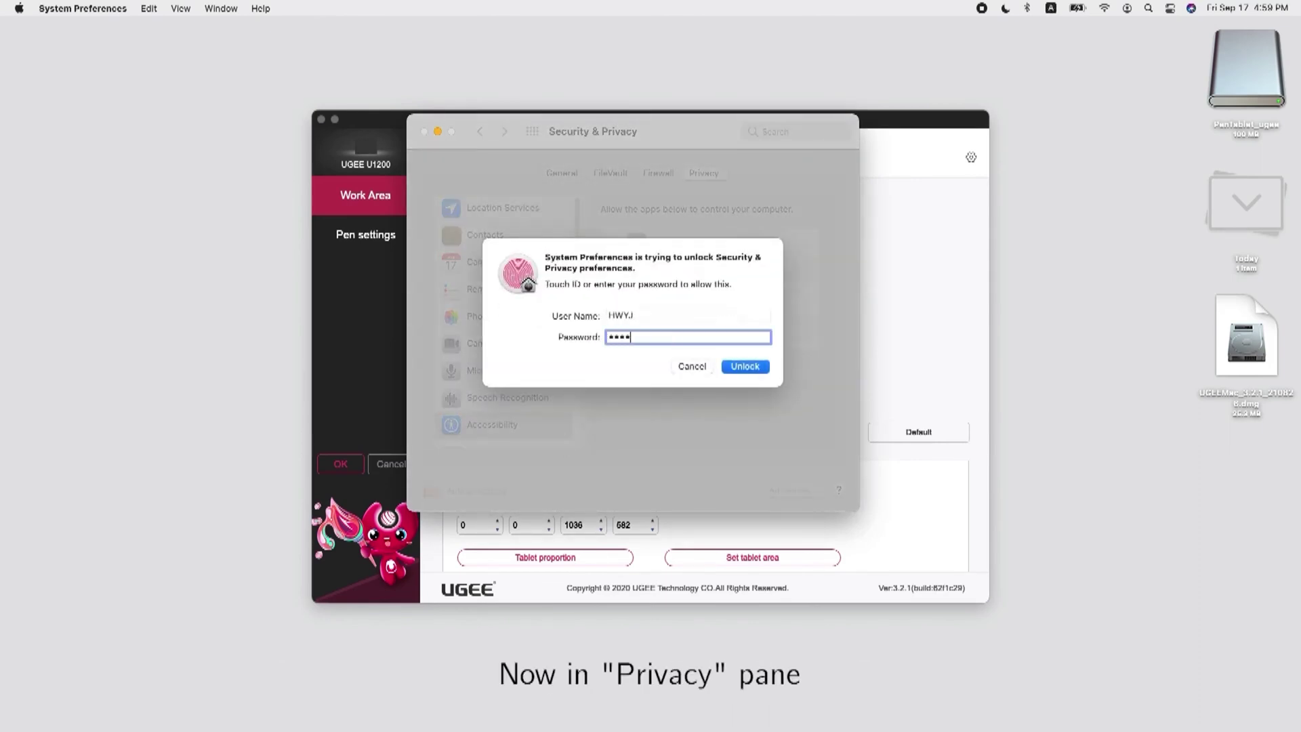
key(Return)
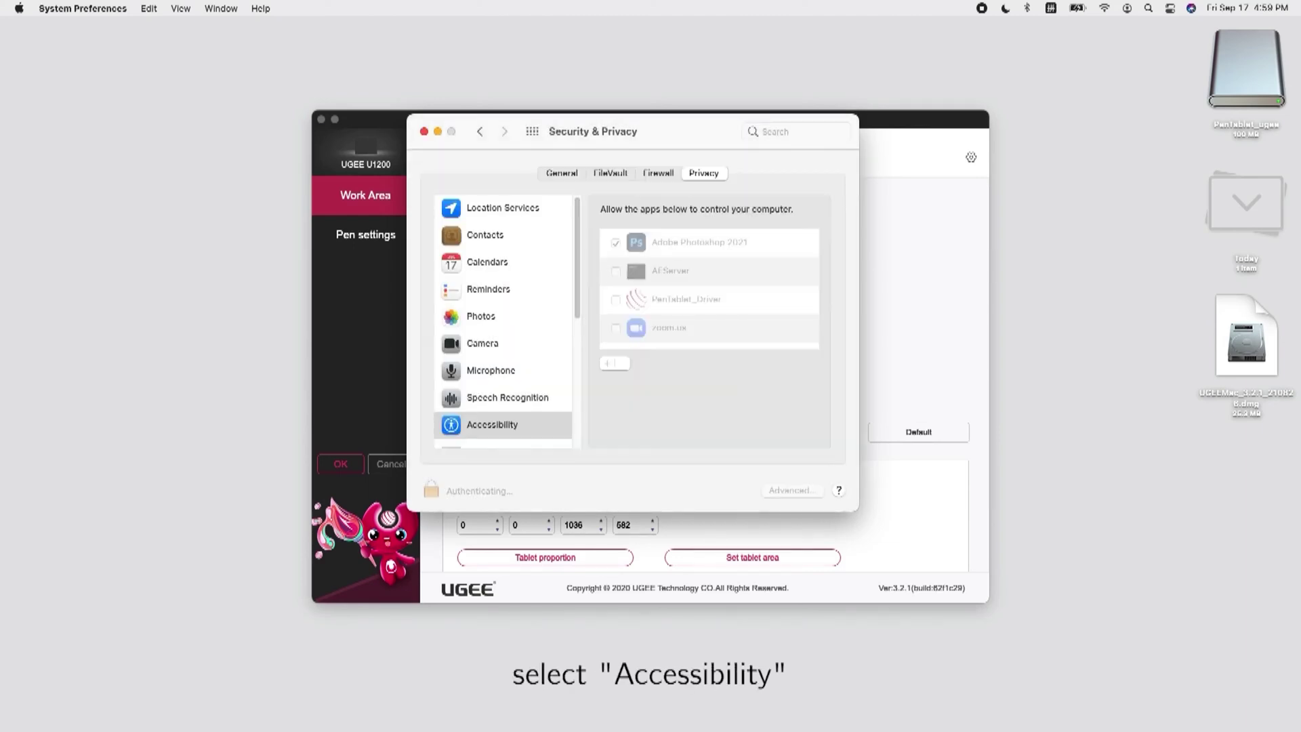
click(615, 300)
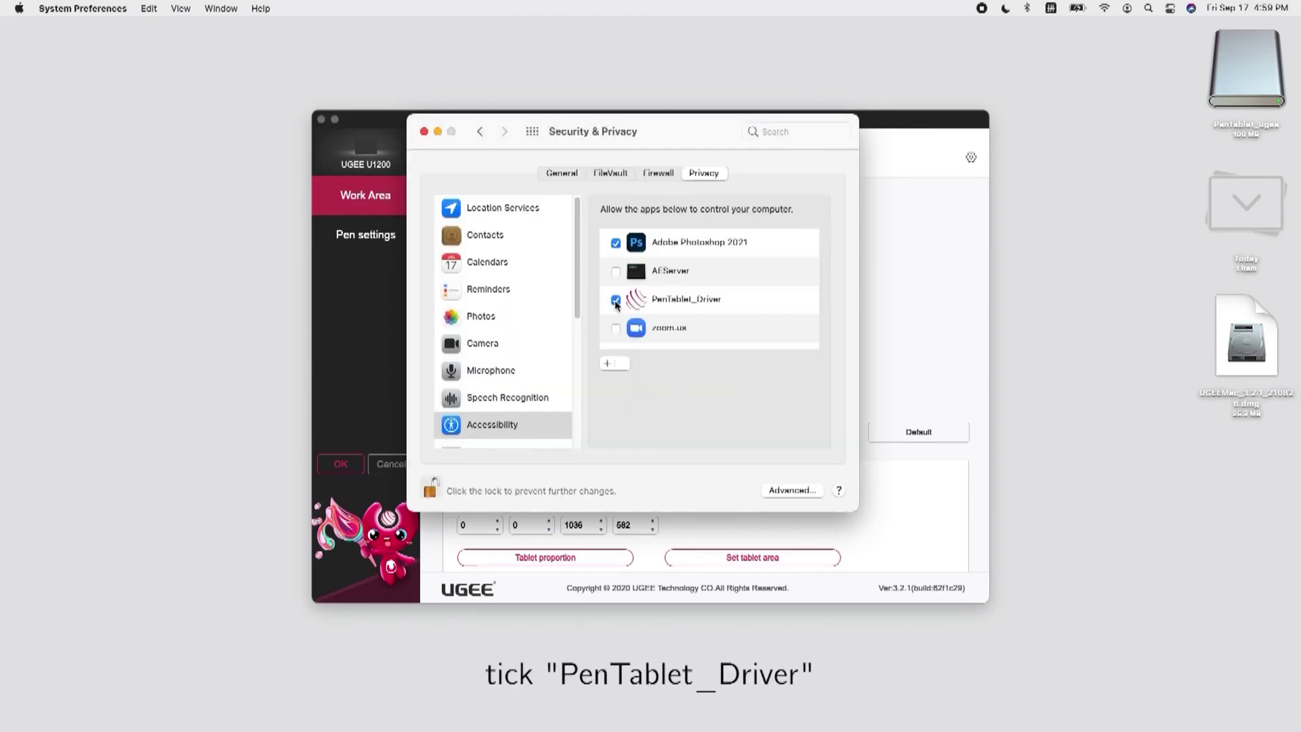
- Allow PenTablet to access the Documents and Desktop folders under Files and Folders, postponing its restart
scroll(524, 367, down, 3)
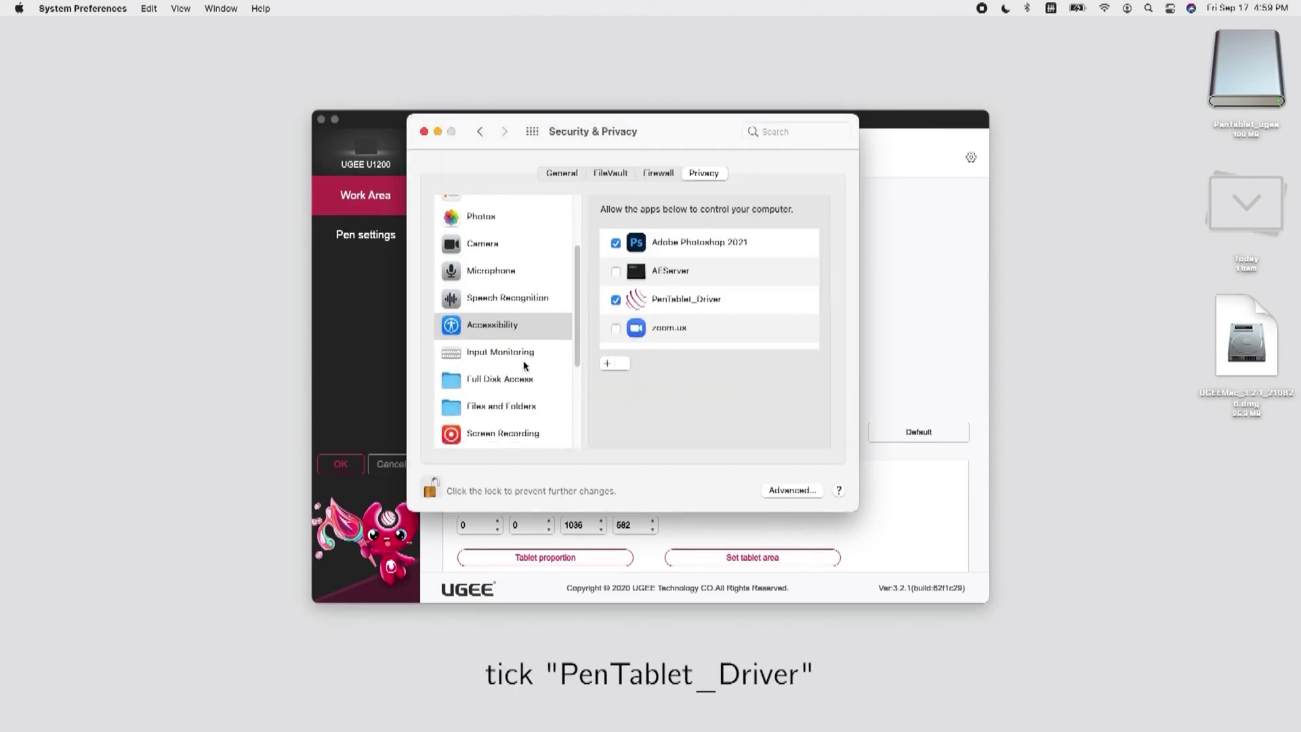
click(495, 409)
scroll(641, 277, down, 6)
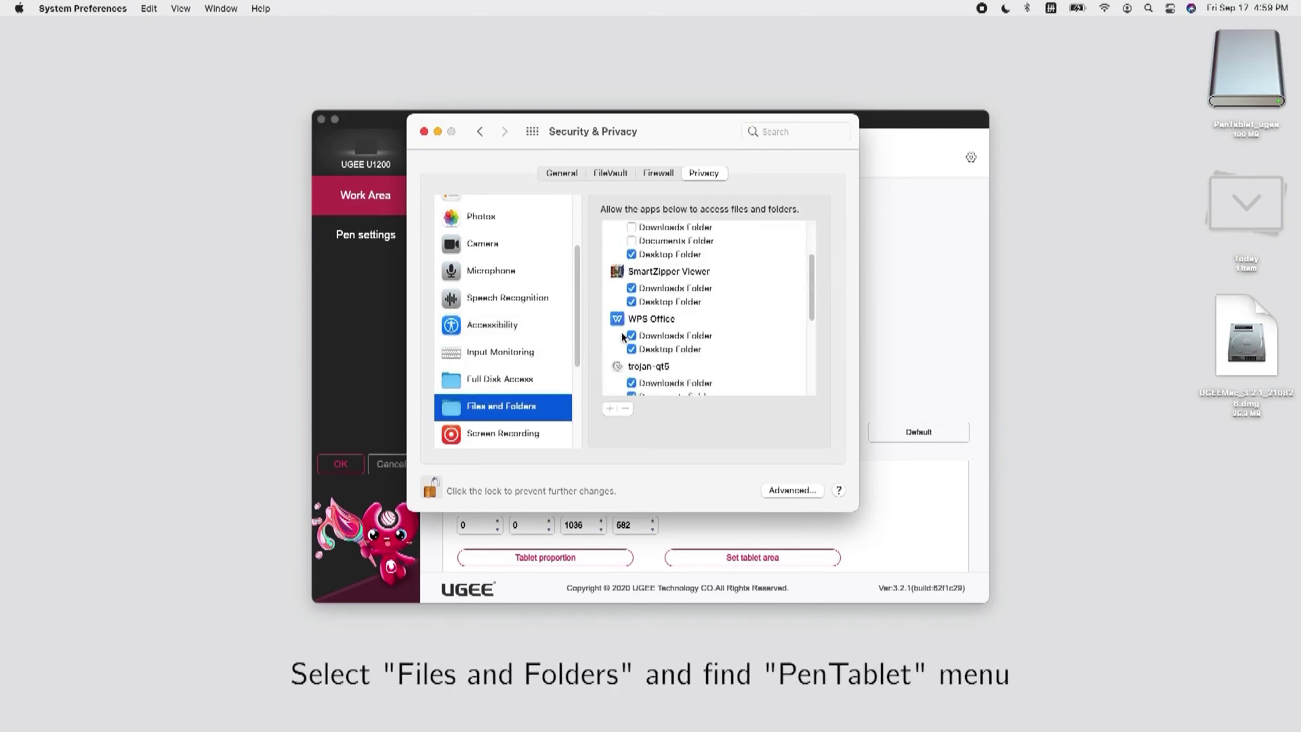
click(641, 277)
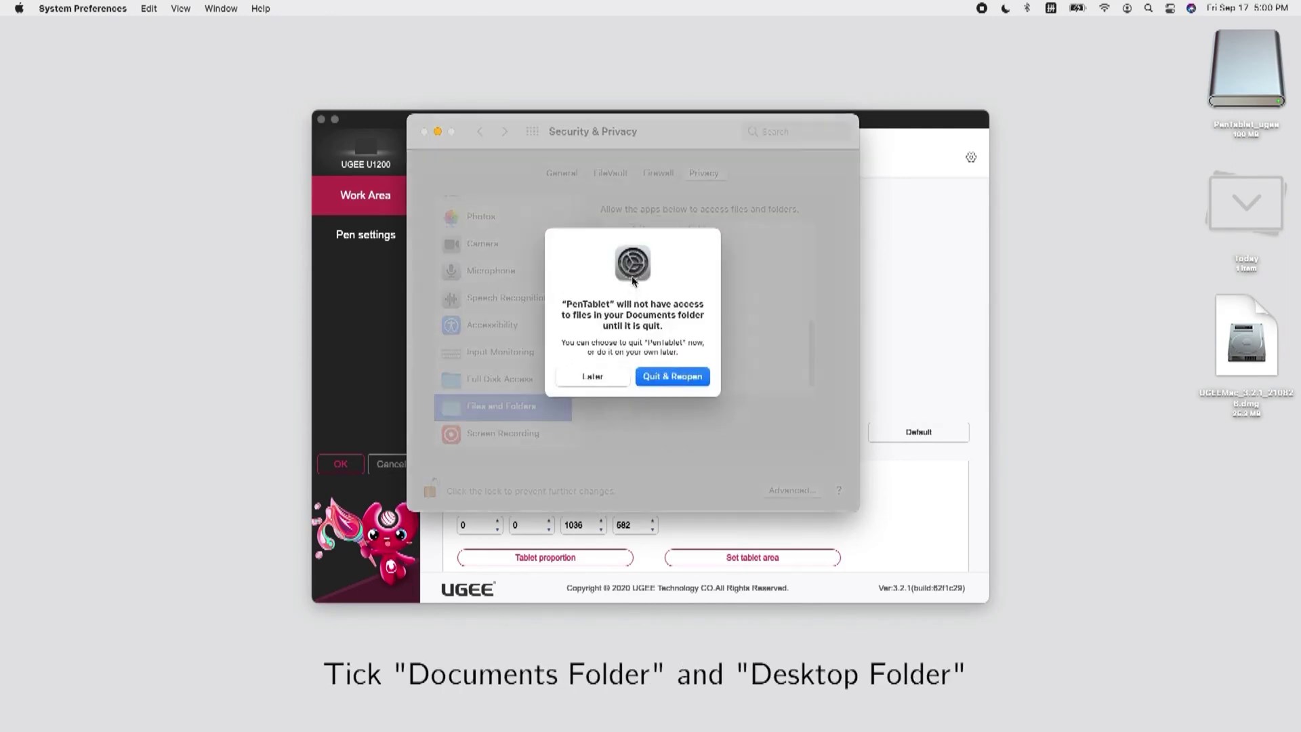
click(593, 376)
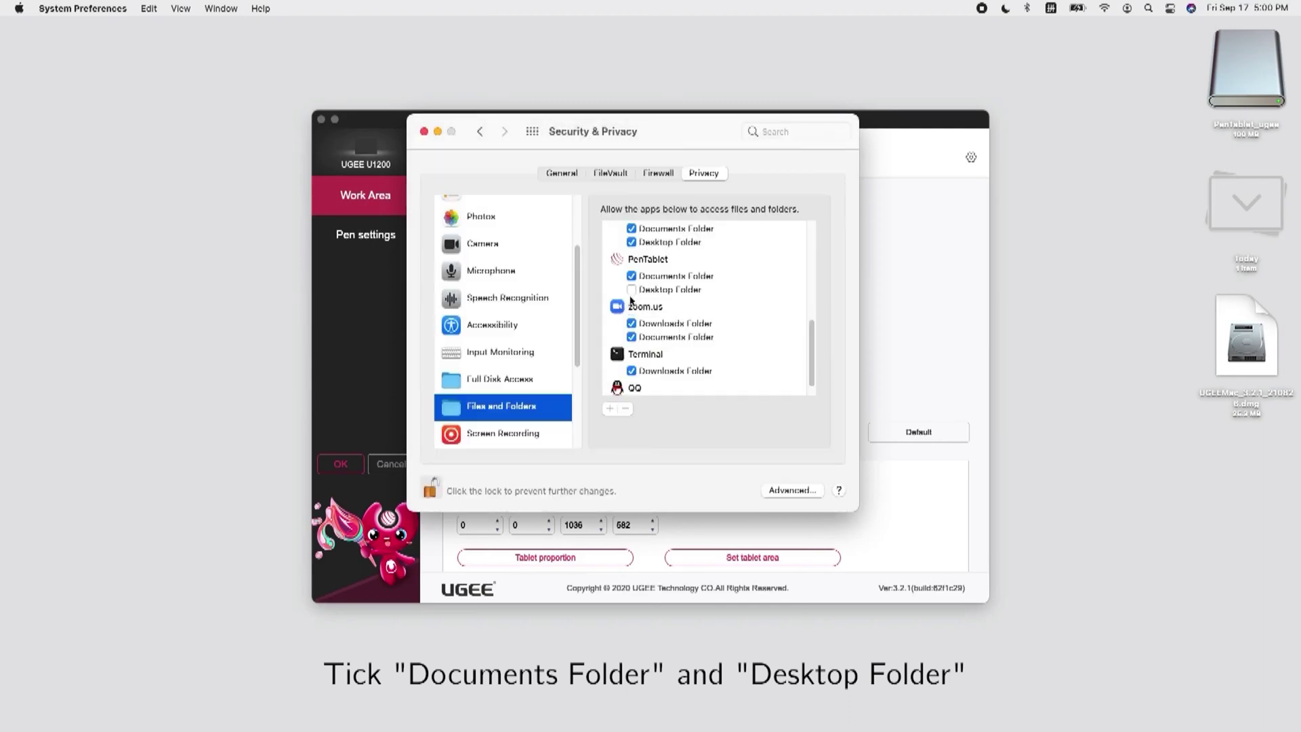
click(631, 291)
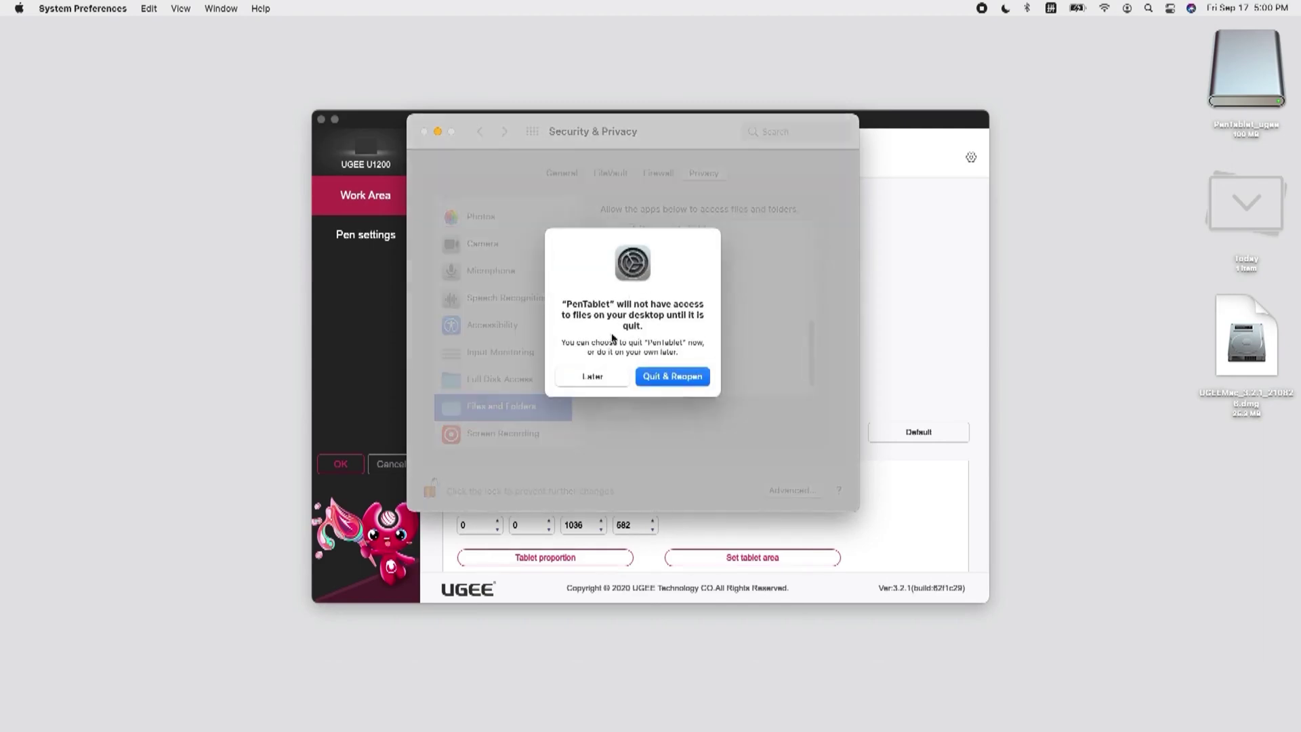
click(593, 376)
- Grant PenTablet Screen Recording access with its restart postponed, and lock and close the Security & Privacy preferences
scroll(545, 389, down, 3)
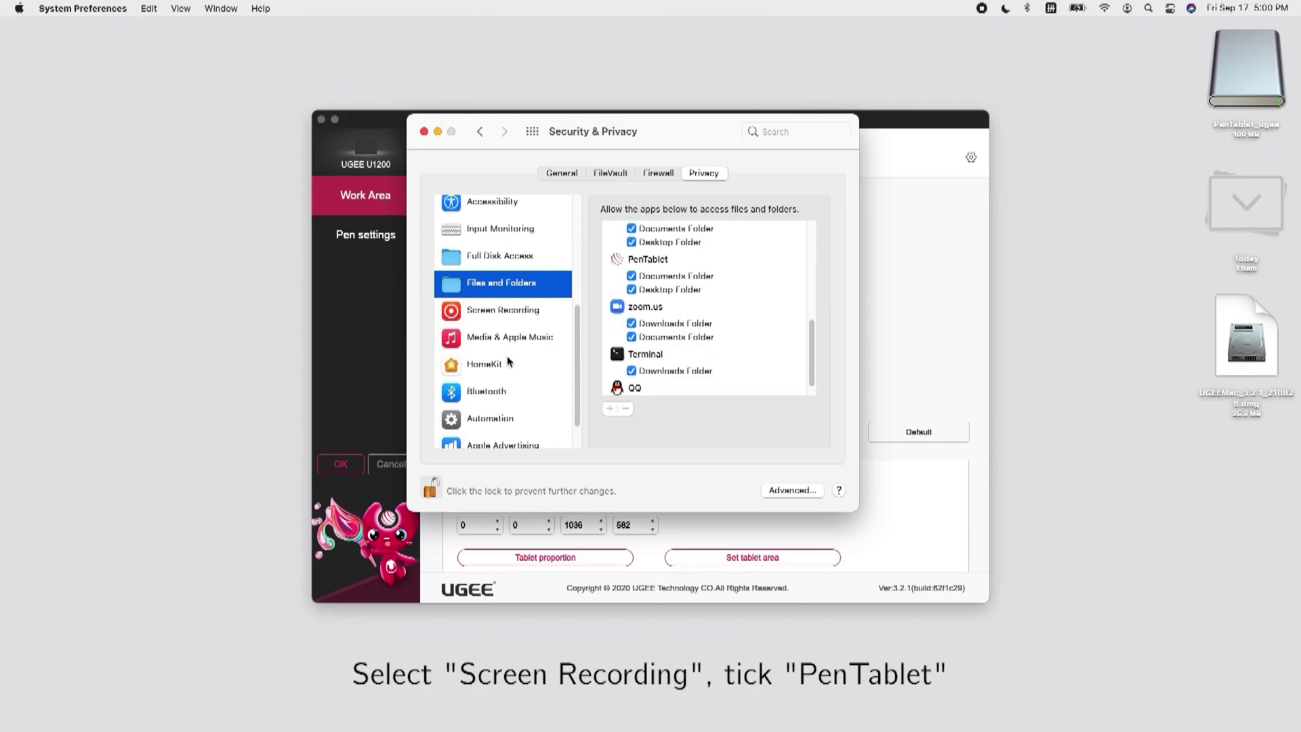
scroll(509, 359, down, 2)
click(506, 271)
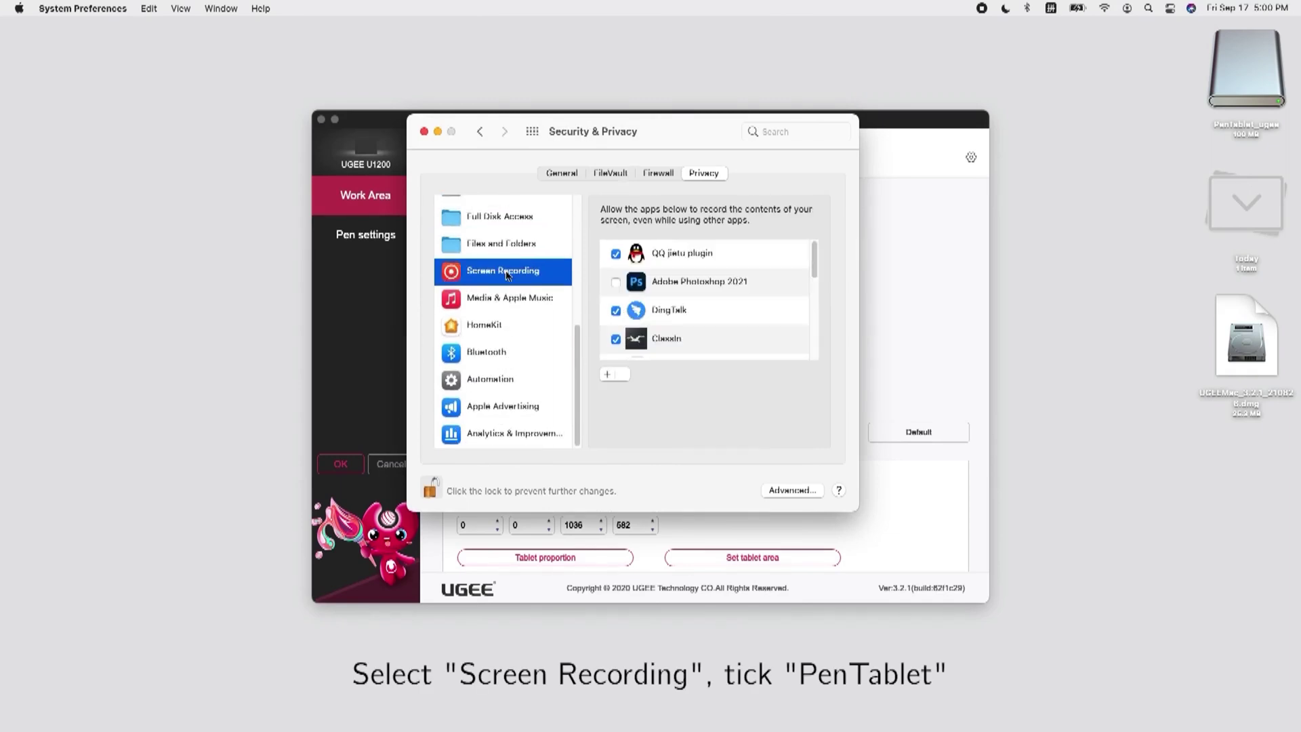
scroll(651, 318, down, 5)
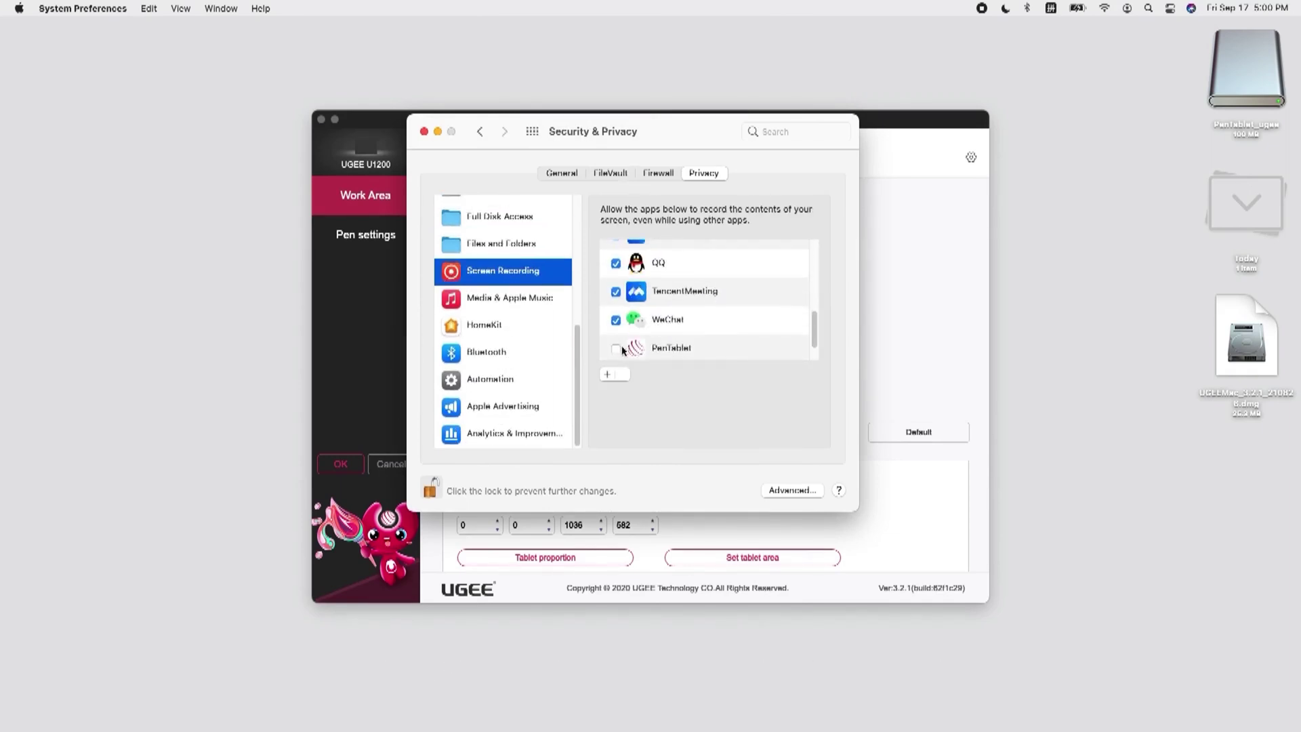
click(616, 349)
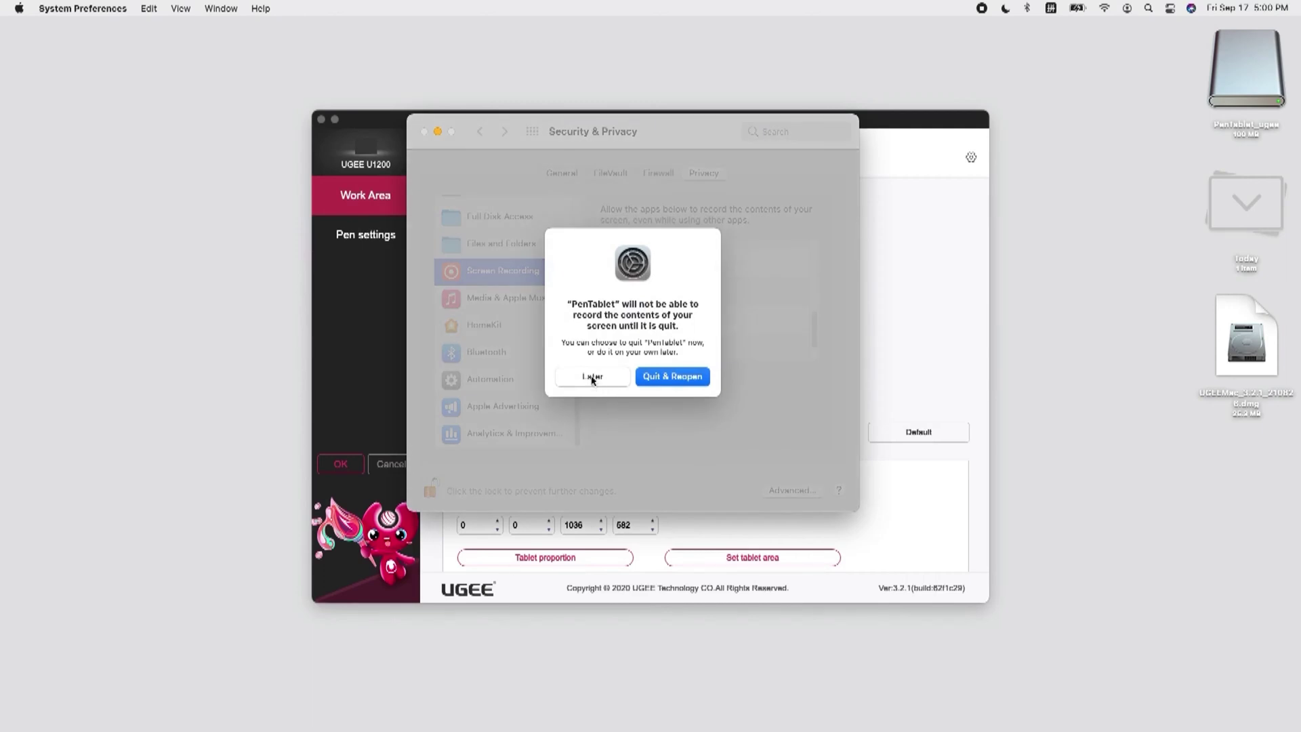
click(592, 377)
click(433, 485)
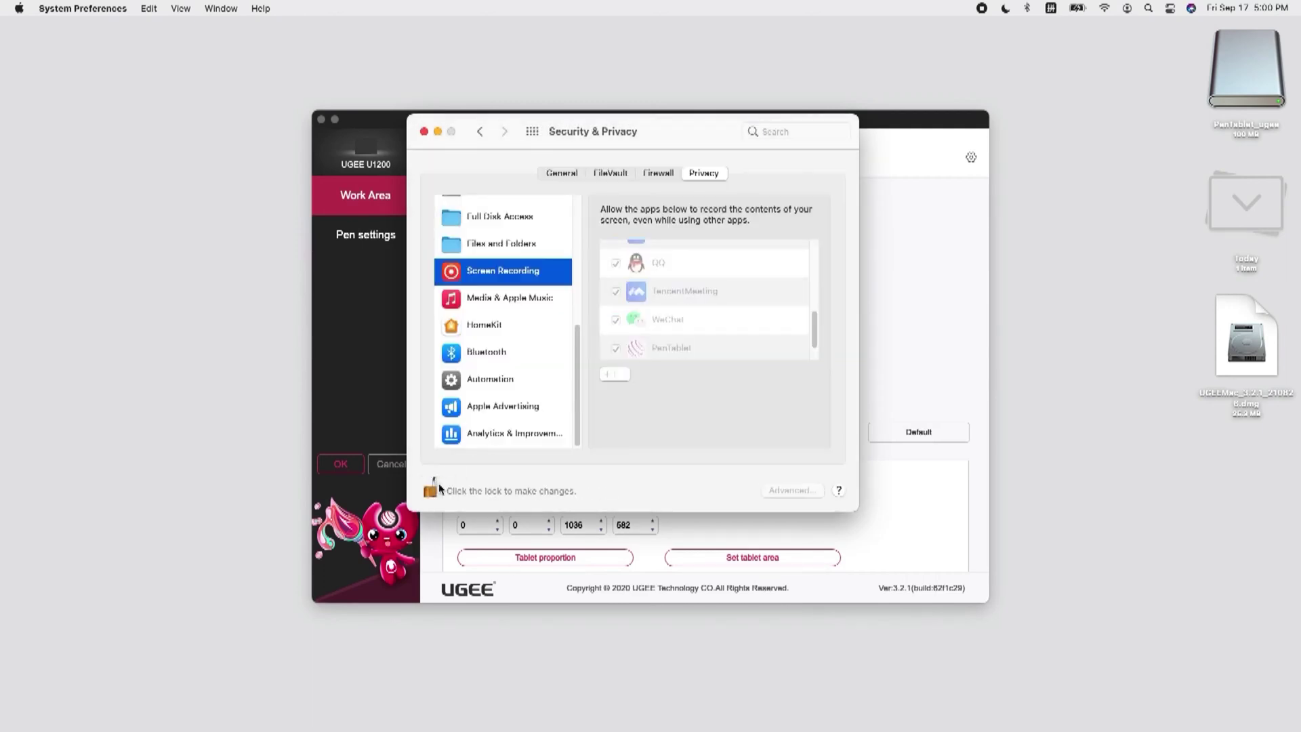
click(424, 132)
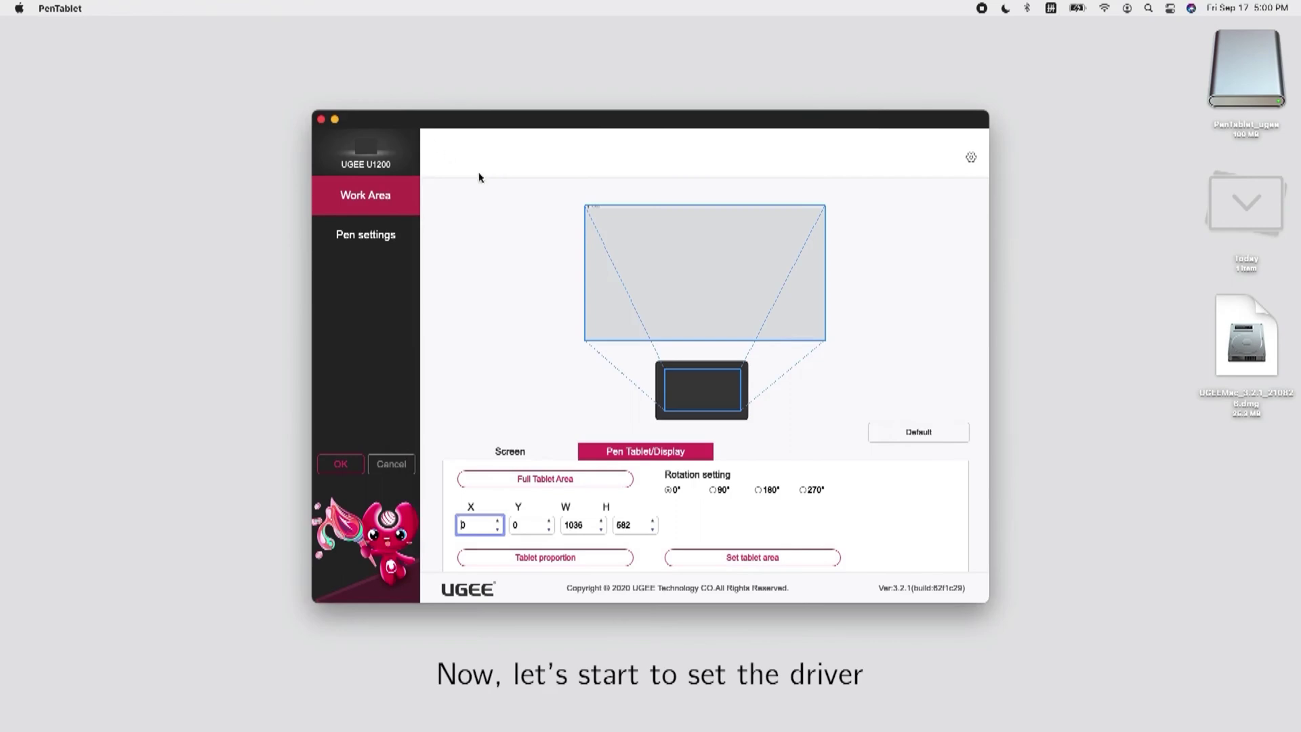
- Check the tablet's hardware and environment details in the driver's diagnostic tool and close it
click(968, 157)
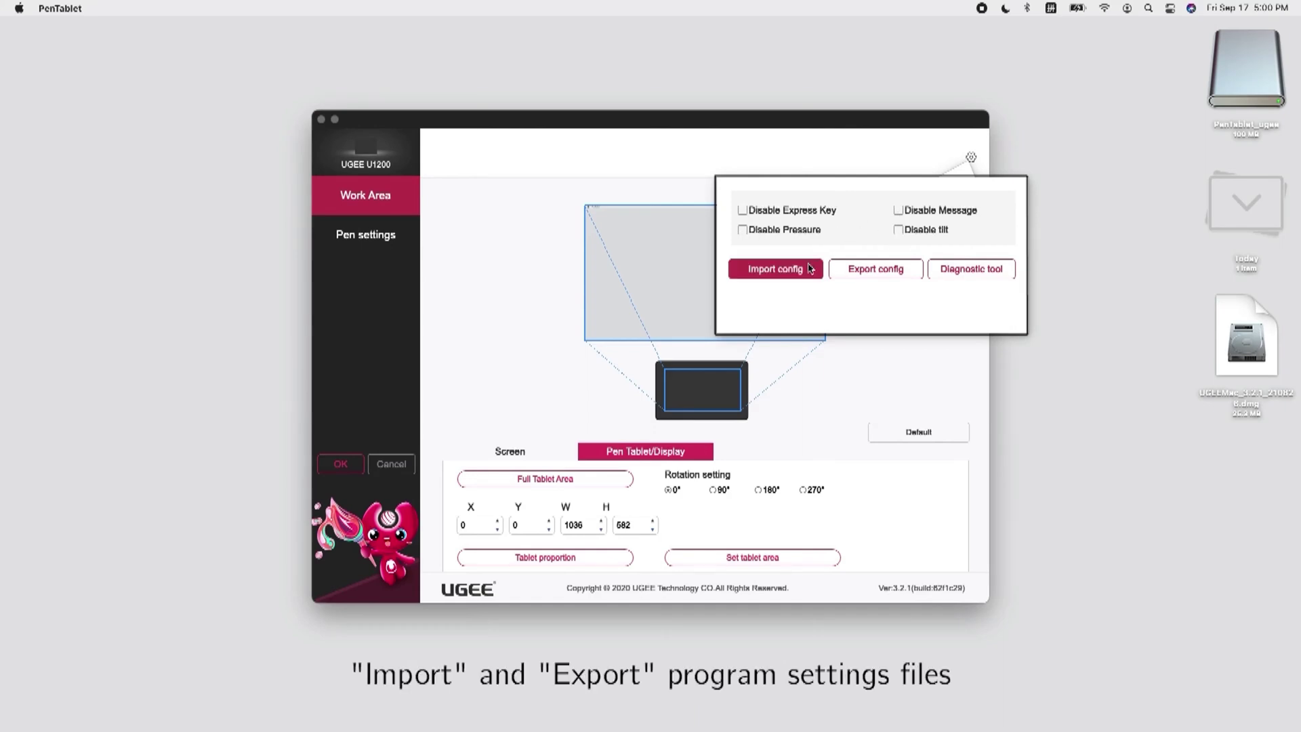
click(912, 275)
click(964, 278)
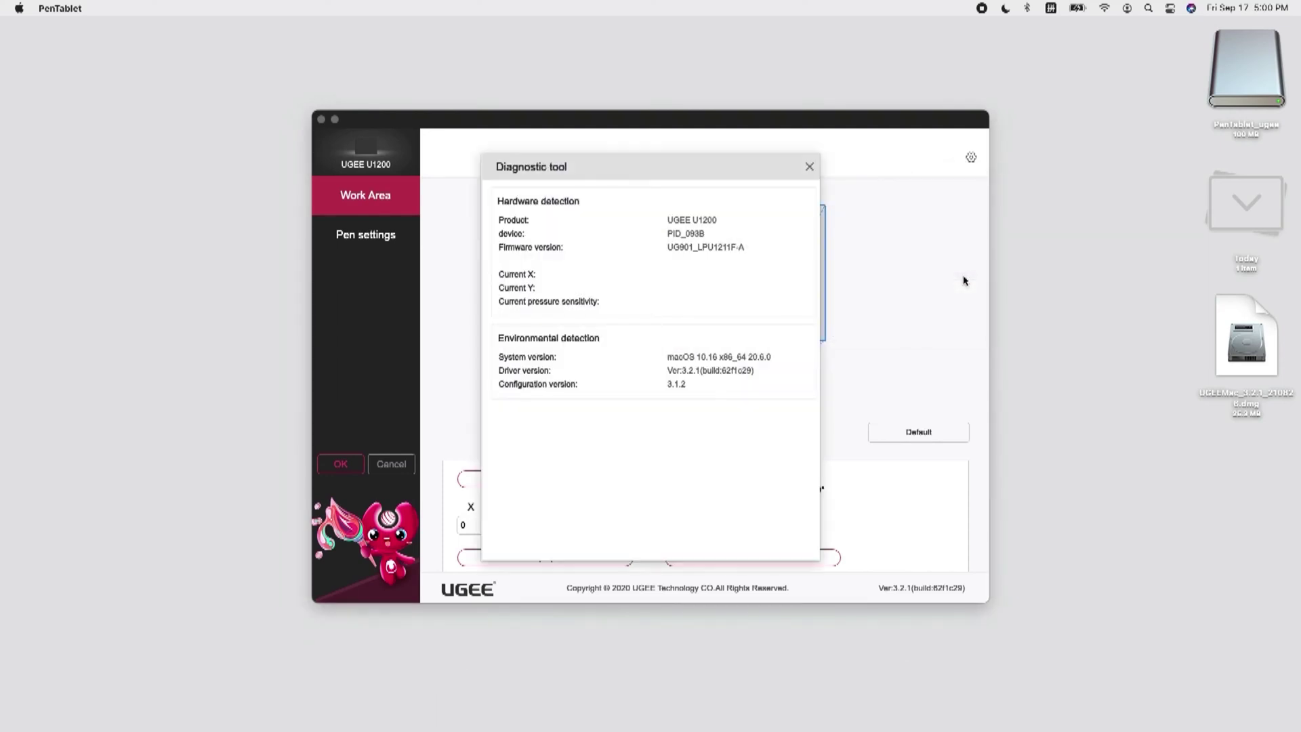
click(809, 167)
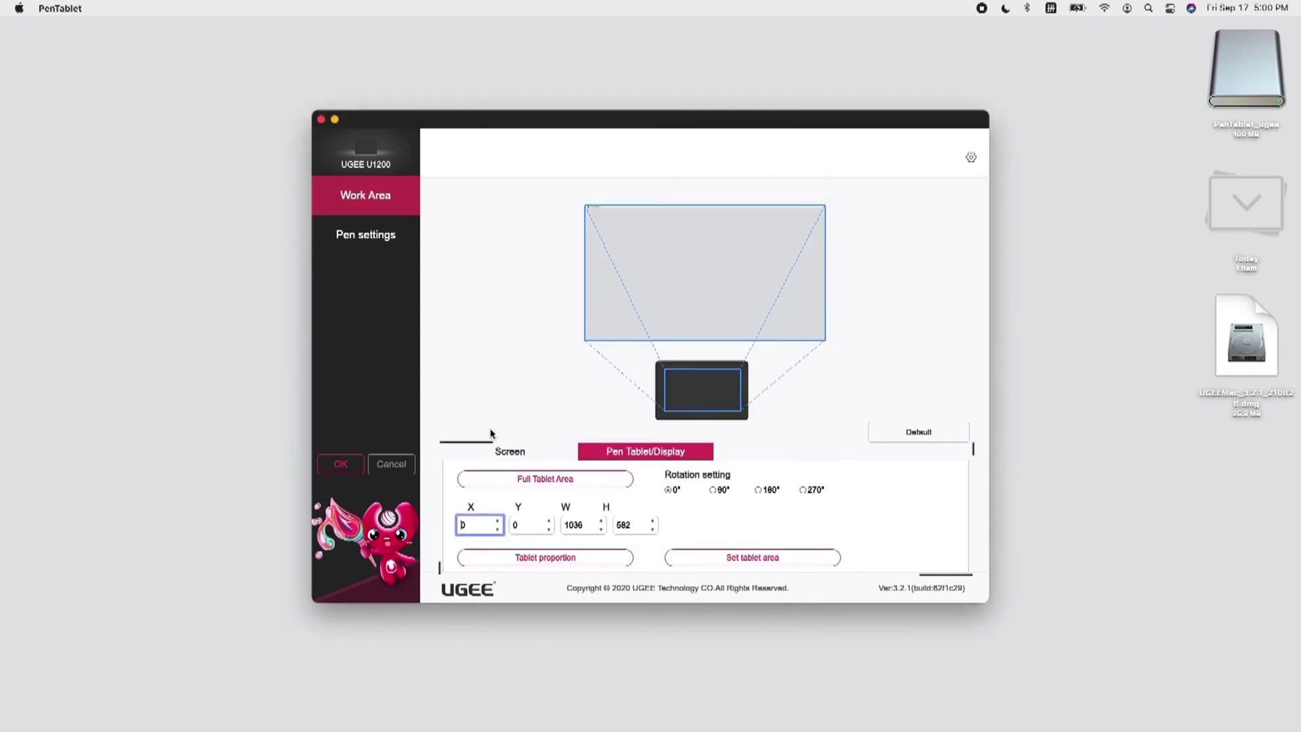
- Map the tablet's screen work area to All Monitor, and switch it back to the primary Monitor1
click(512, 451)
click(600, 477)
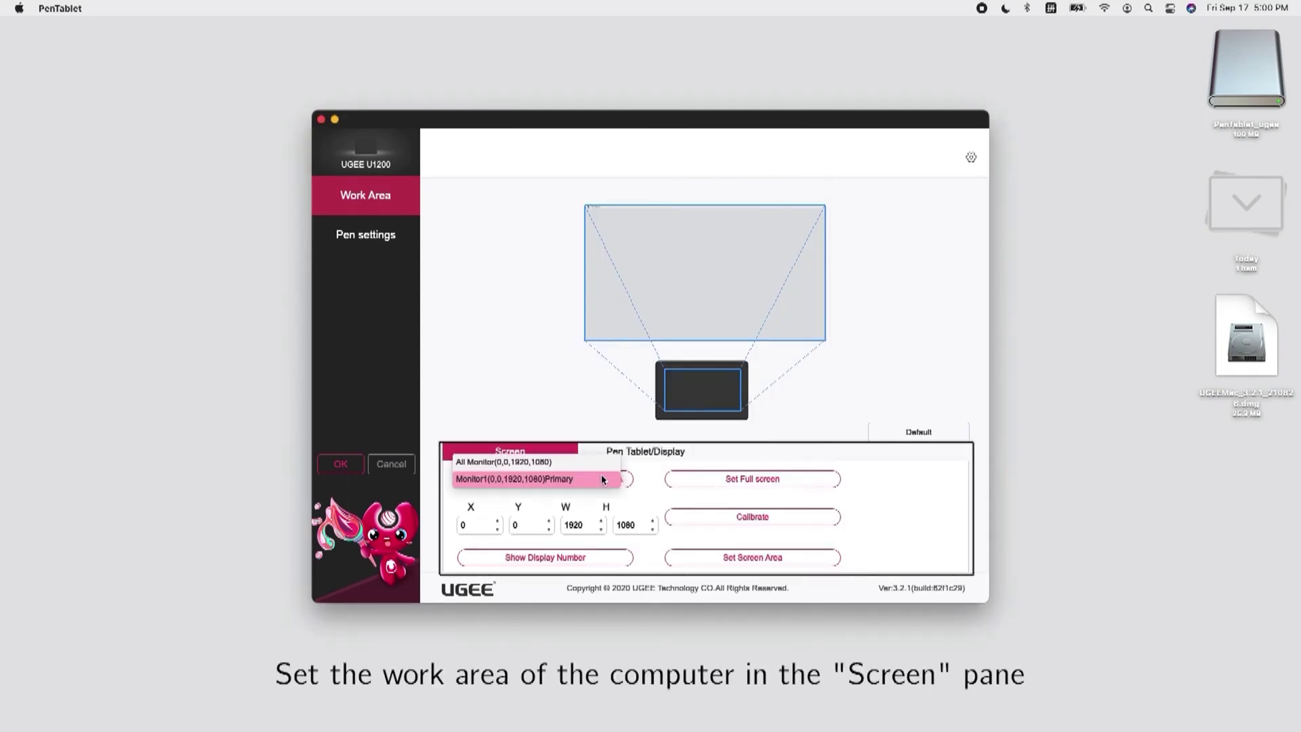
click(596, 457)
click(602, 478)
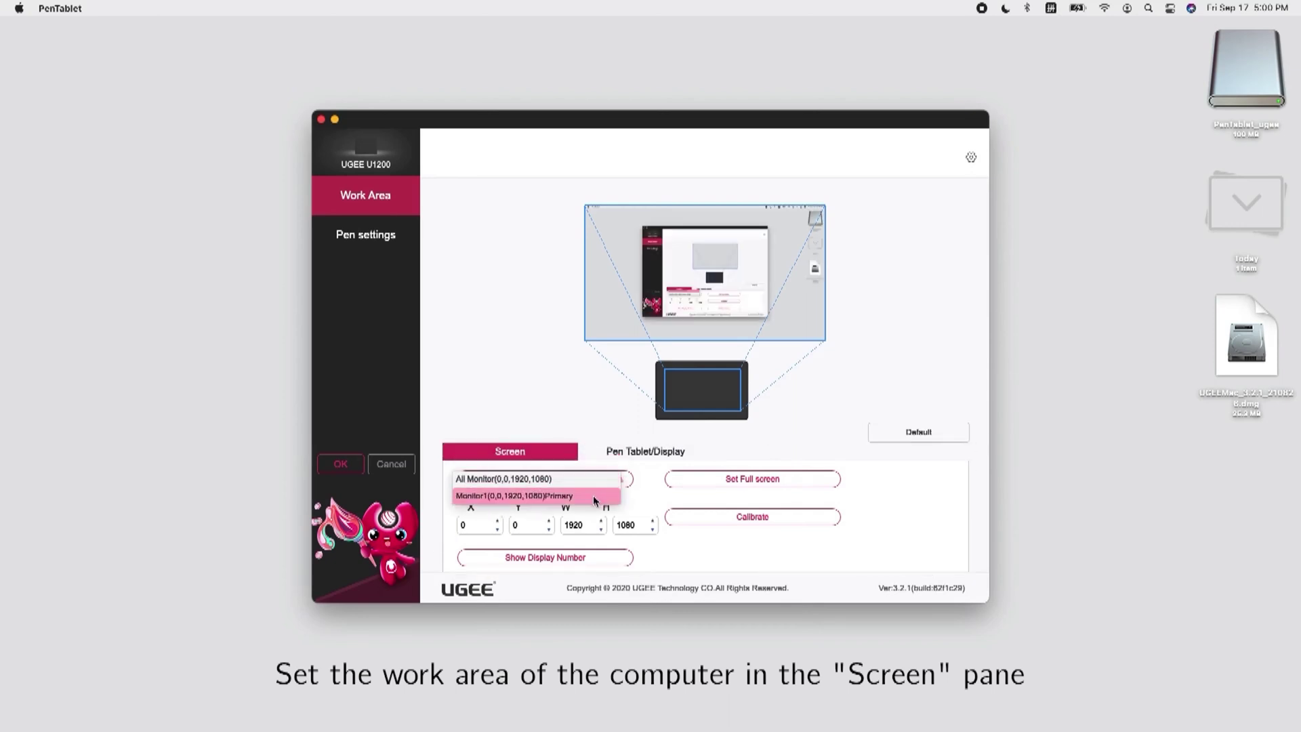
click(592, 494)
- Define a custom screen work area of about 1206 by 594, and reset it to the full screen
click(717, 556)
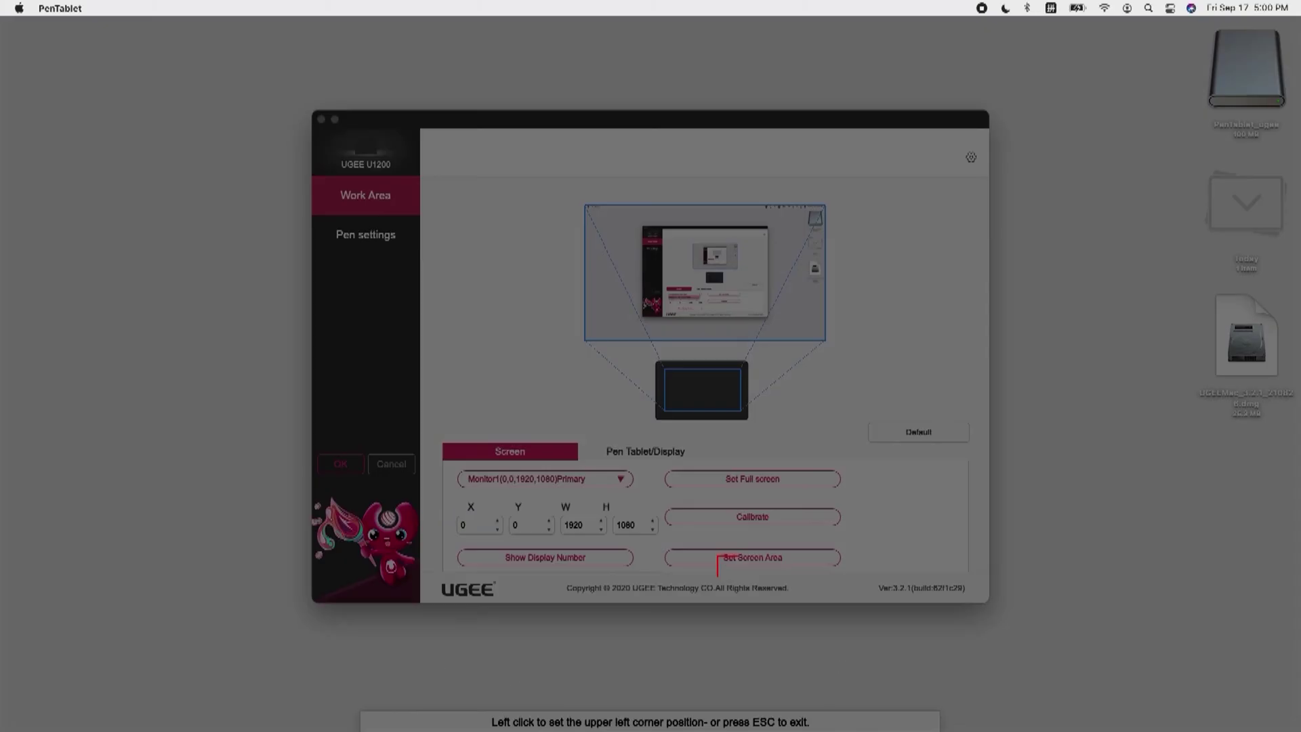
click(264, 130)
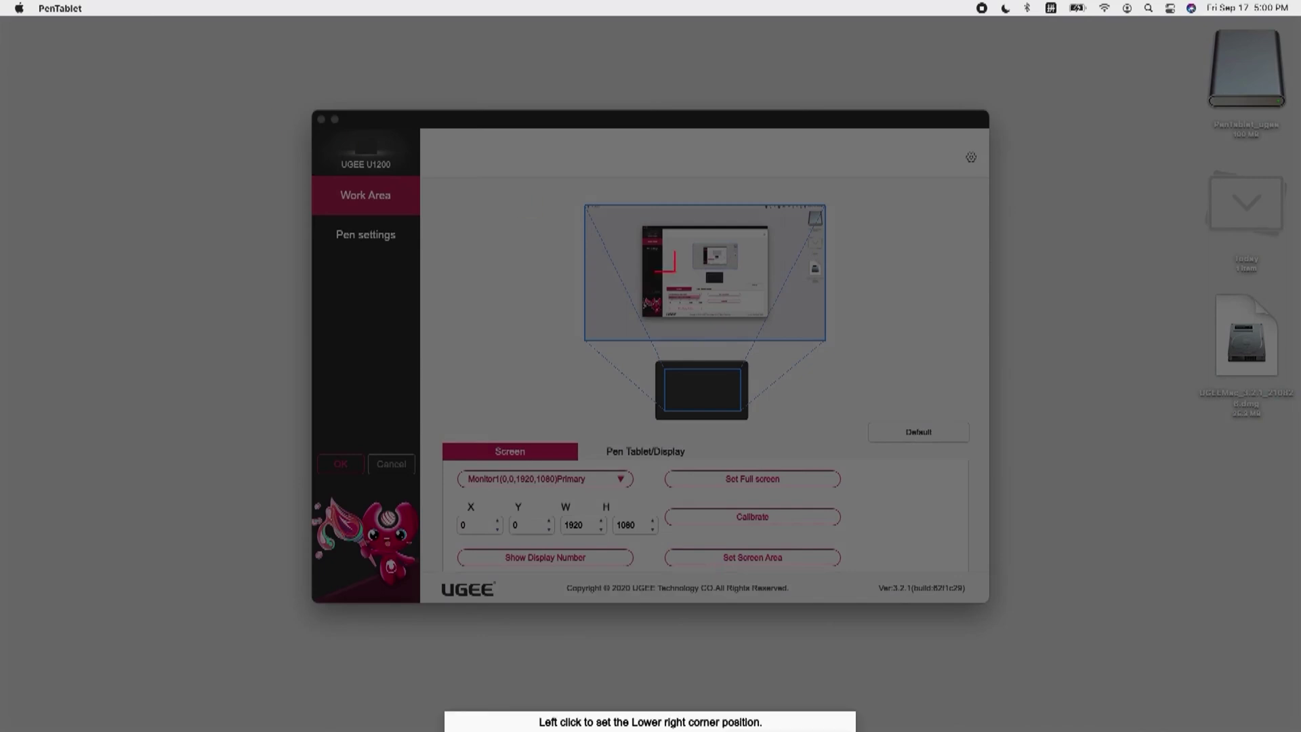
click(1082, 533)
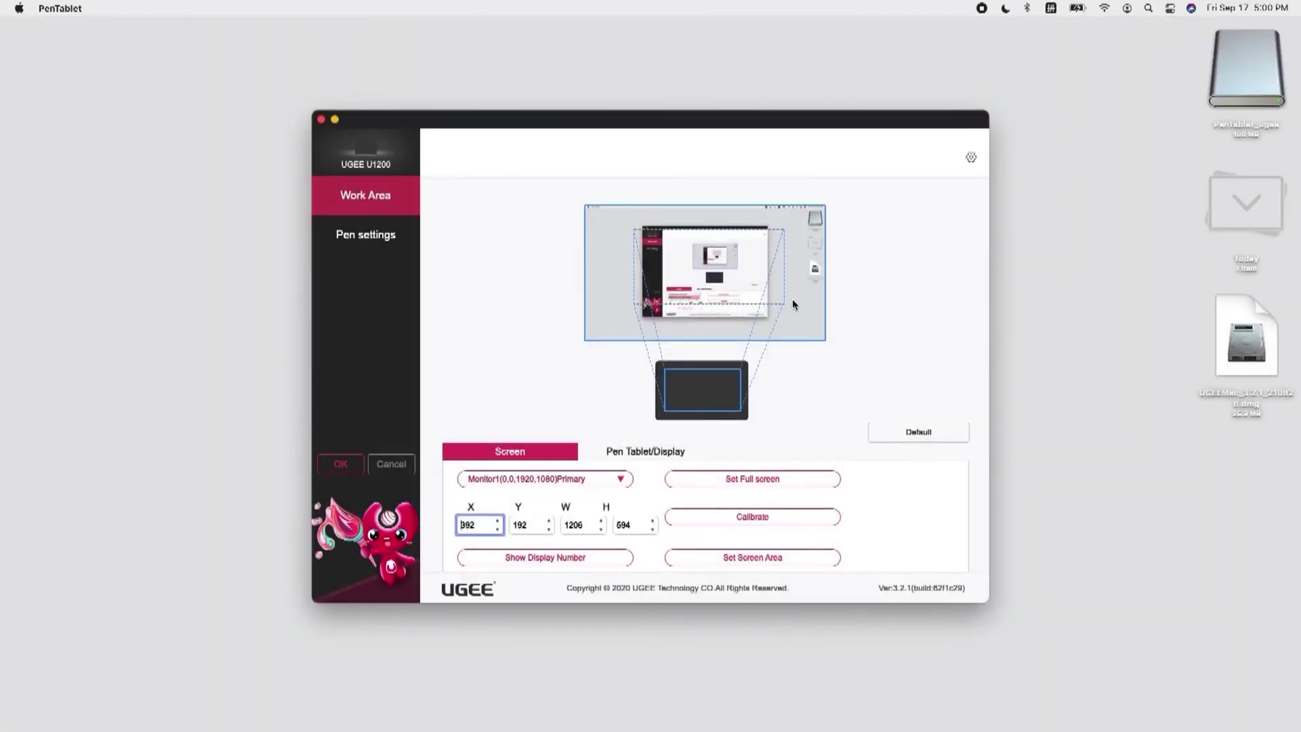
click(757, 485)
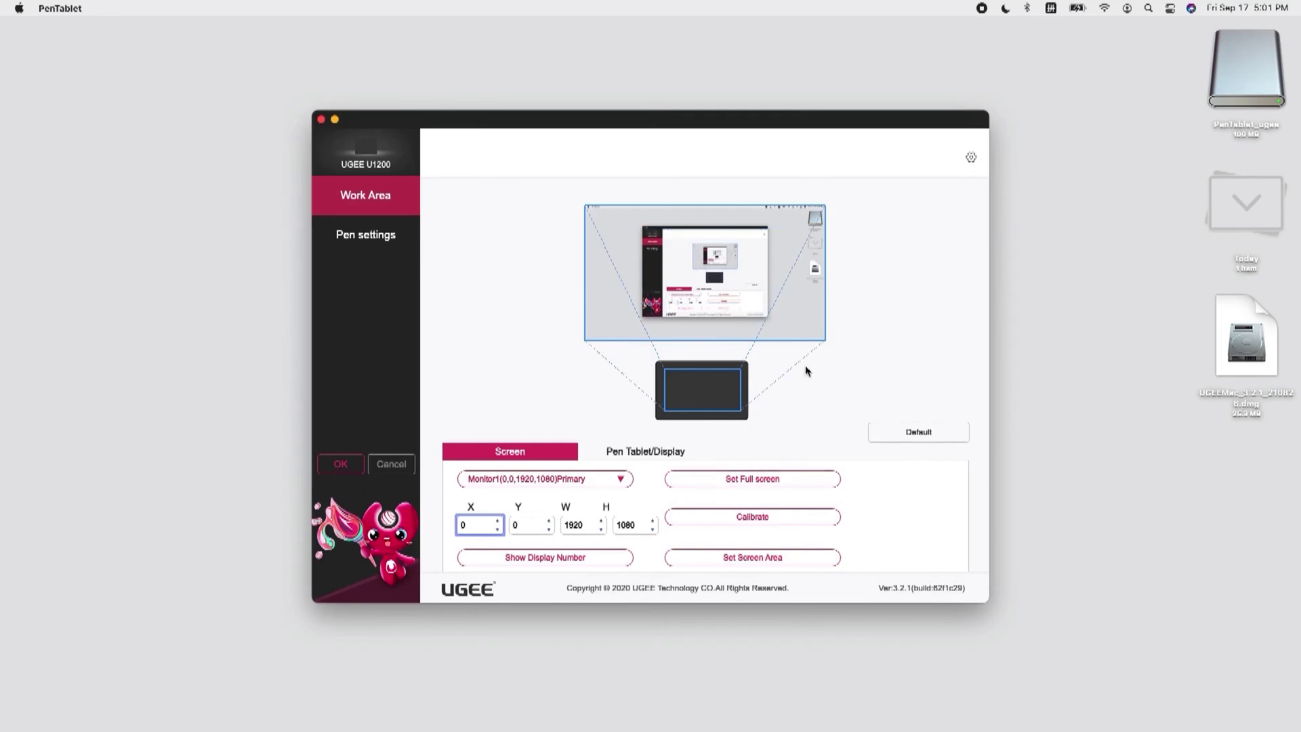
- Define a custom tablet work area of about 277 by 139, and reset it to the full tablet area
click(662, 455)
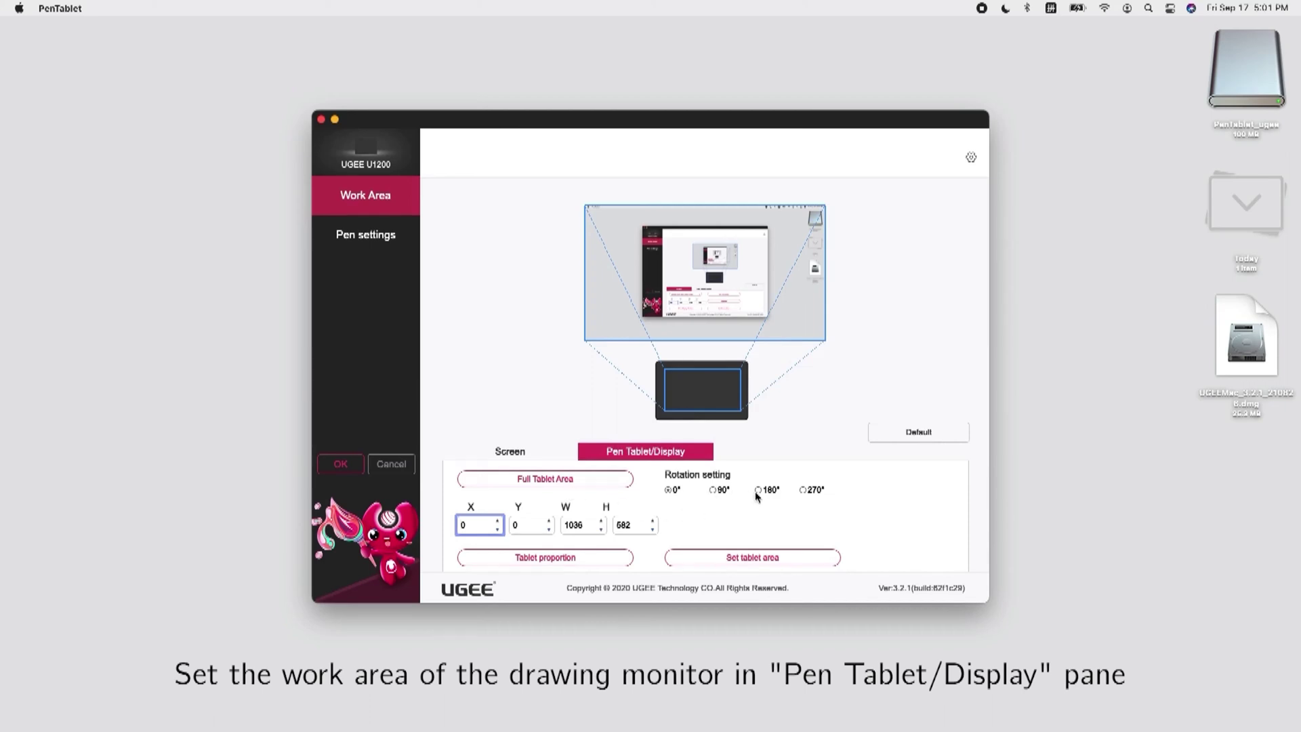
click(740, 560)
click(740, 560)
click(1271, 666)
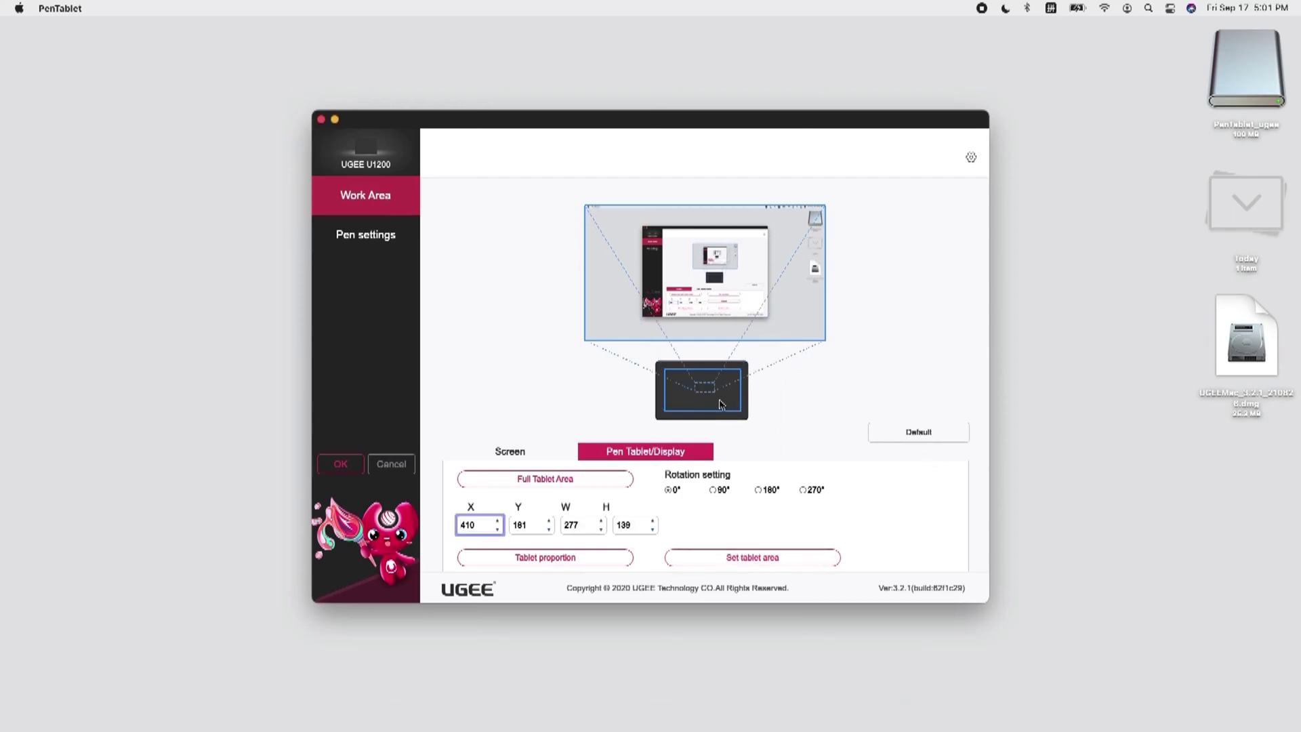
click(556, 483)
- Add Adobe Photoshop 2021 from the Applications folder as an application with its own pen settings
click(389, 240)
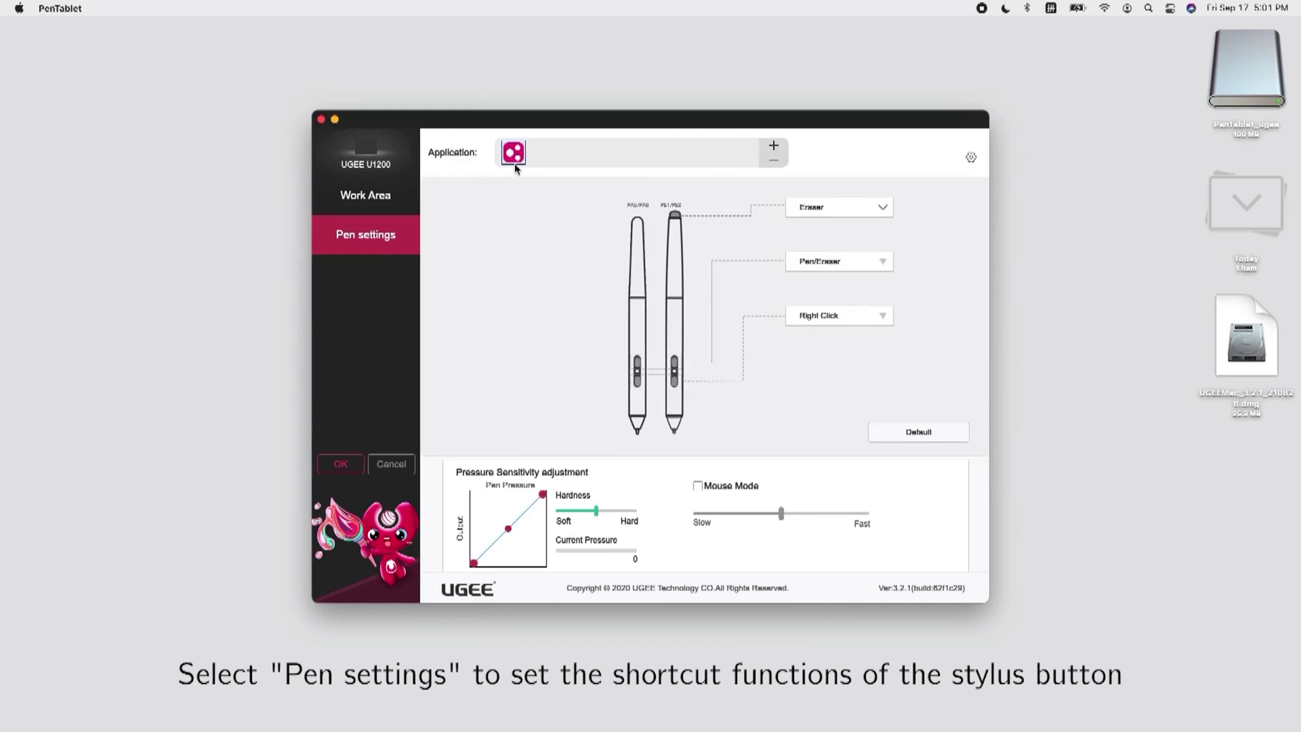
click(770, 151)
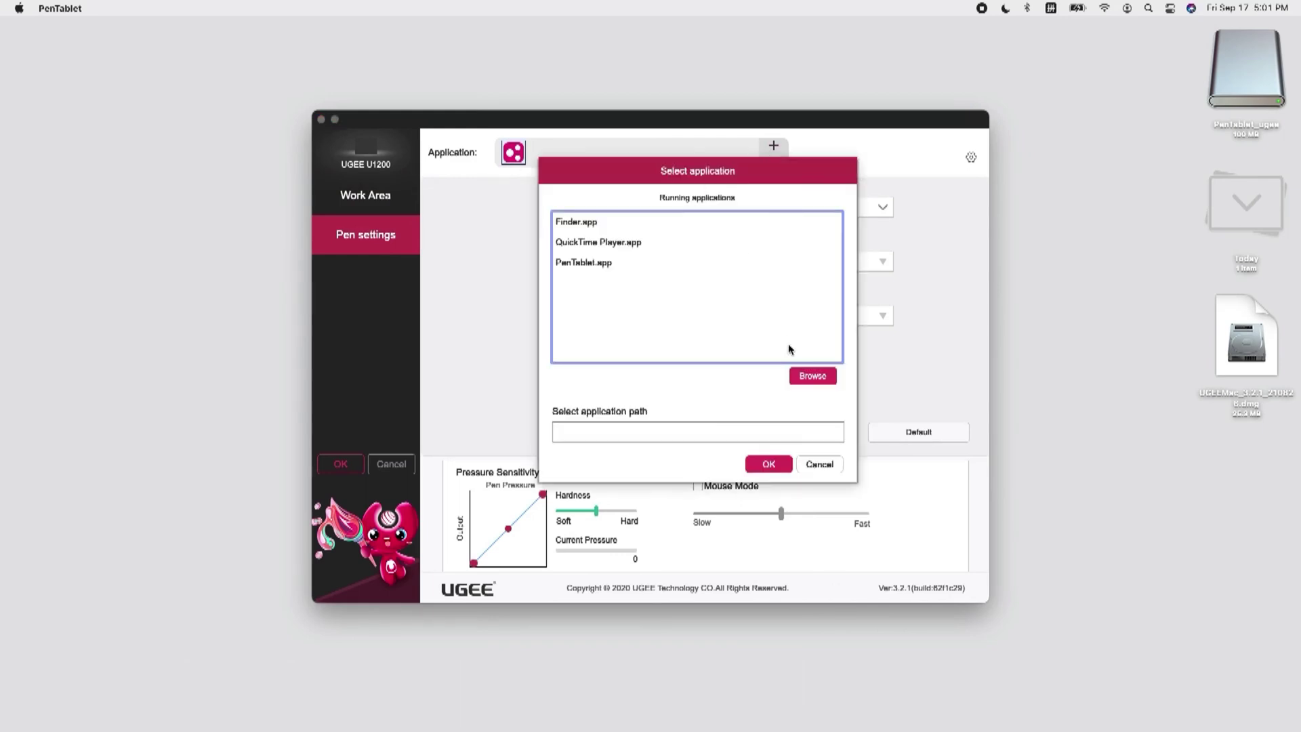
click(798, 378)
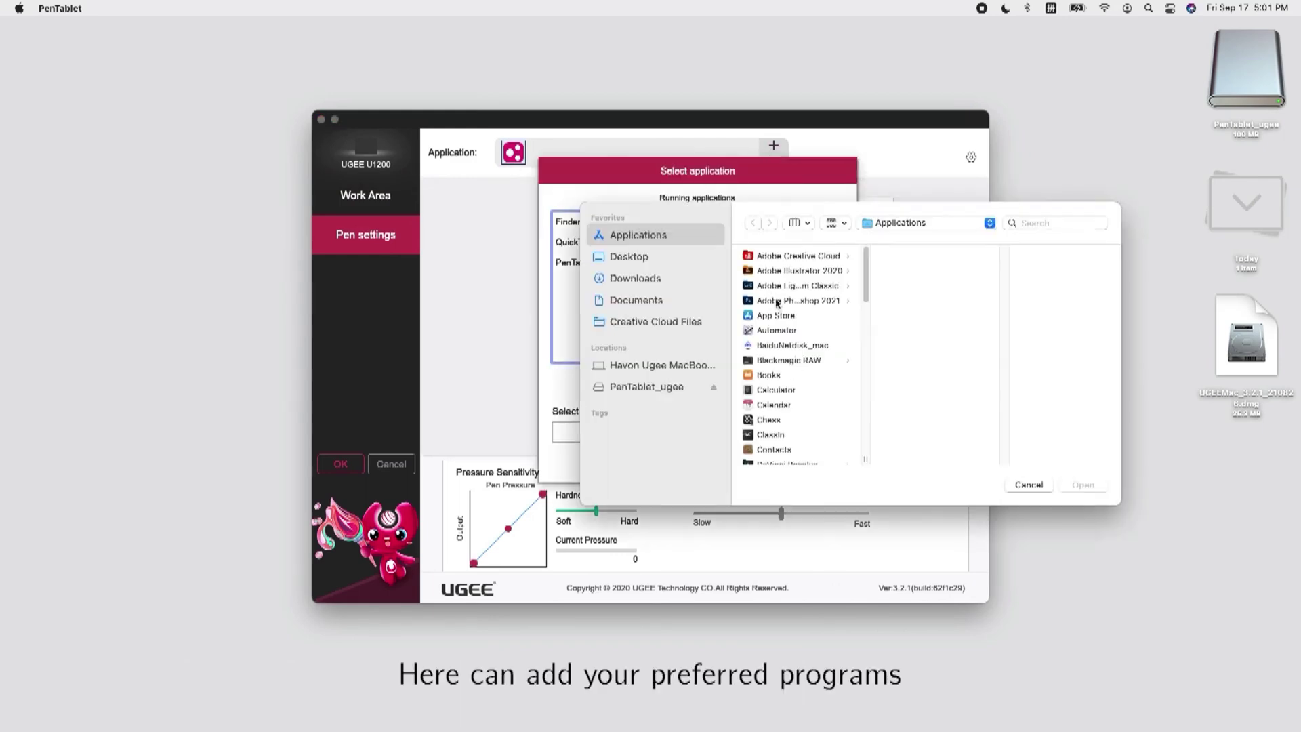
click(776, 302)
click(893, 300)
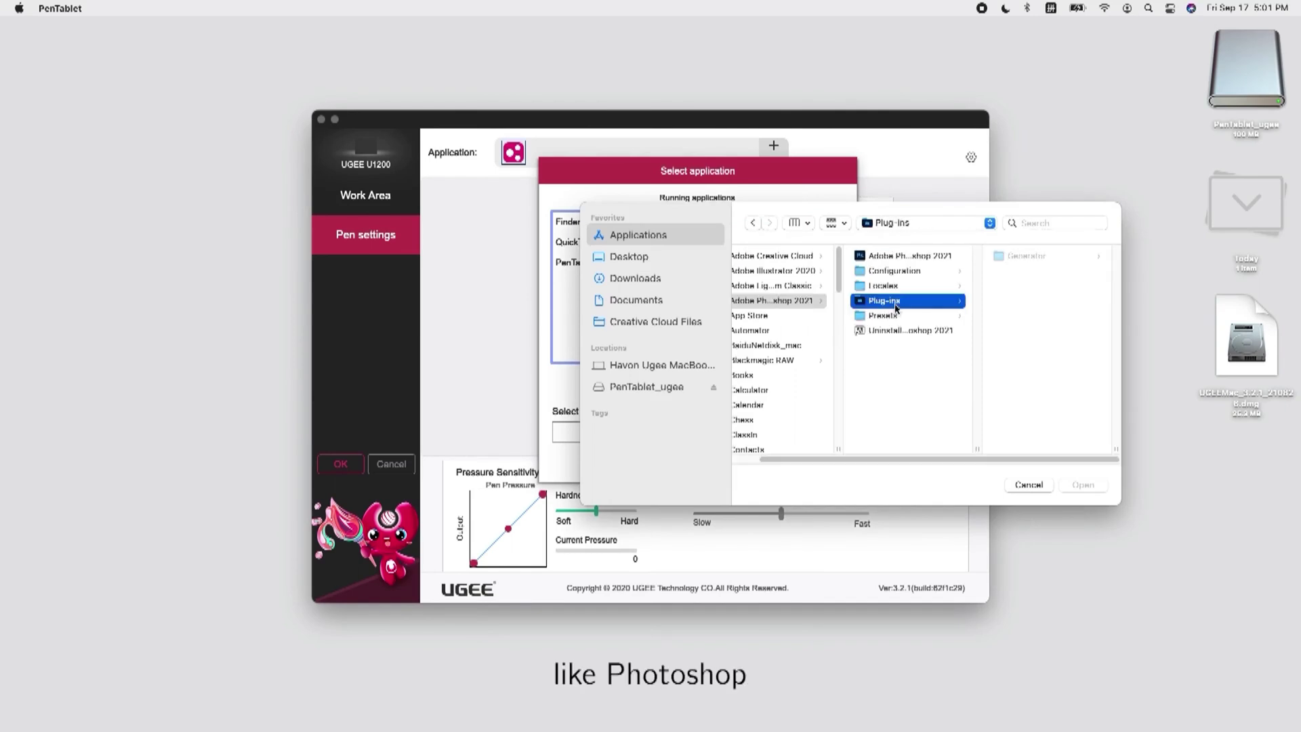
click(901, 256)
click(1082, 485)
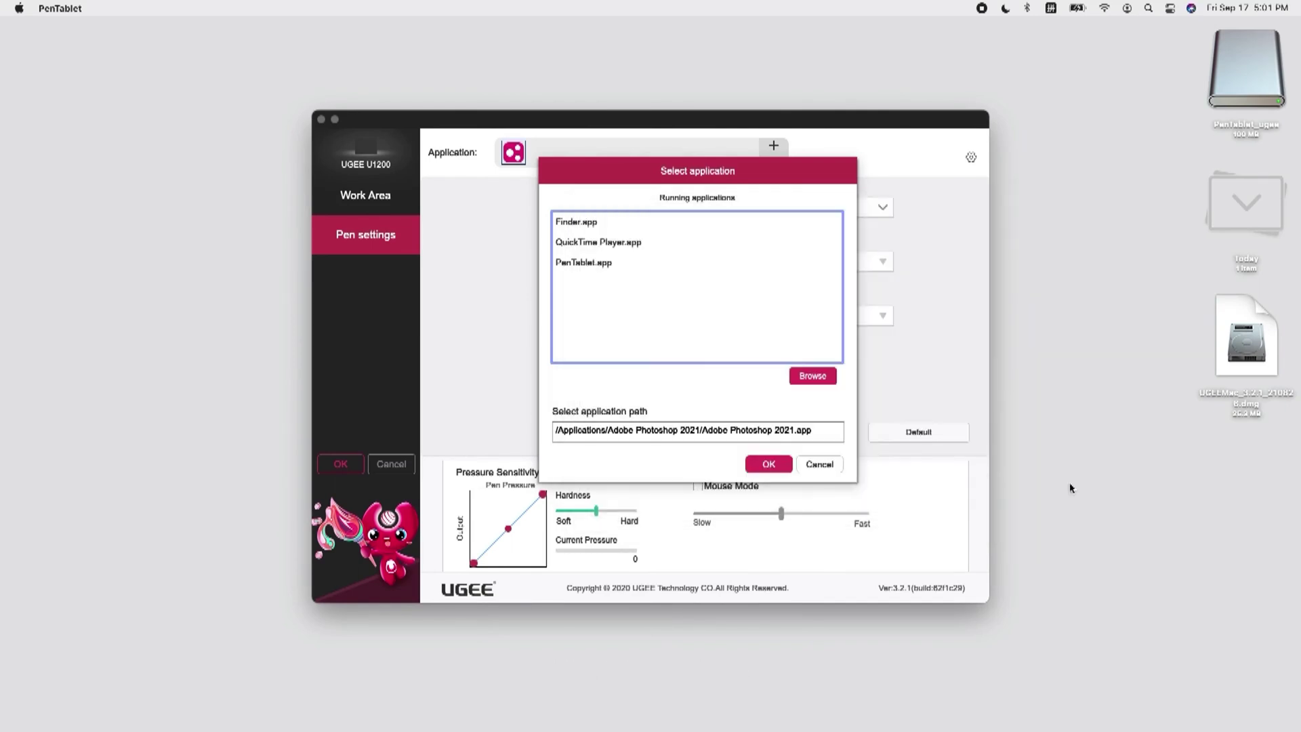
click(765, 466)
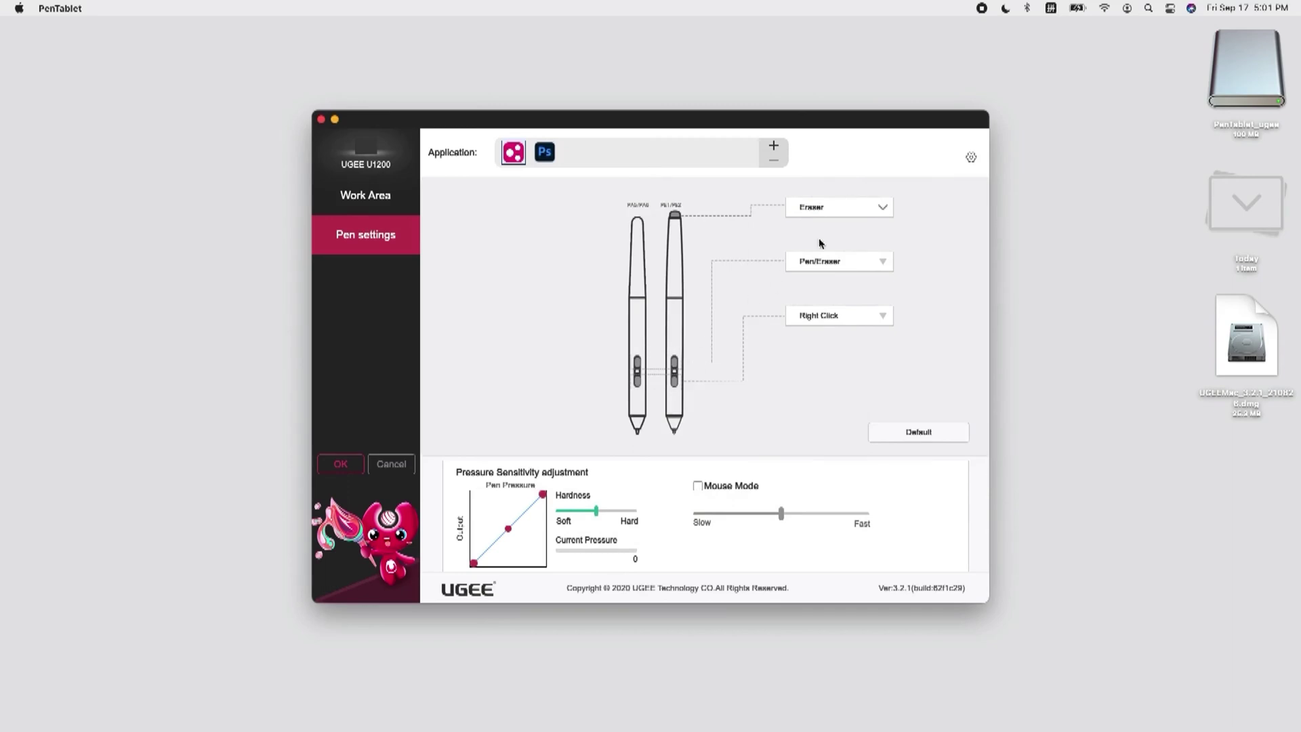
- Customize the pen's eraser end to perform Option+Left Double-Click in the general profile for all applications
click(847, 202)
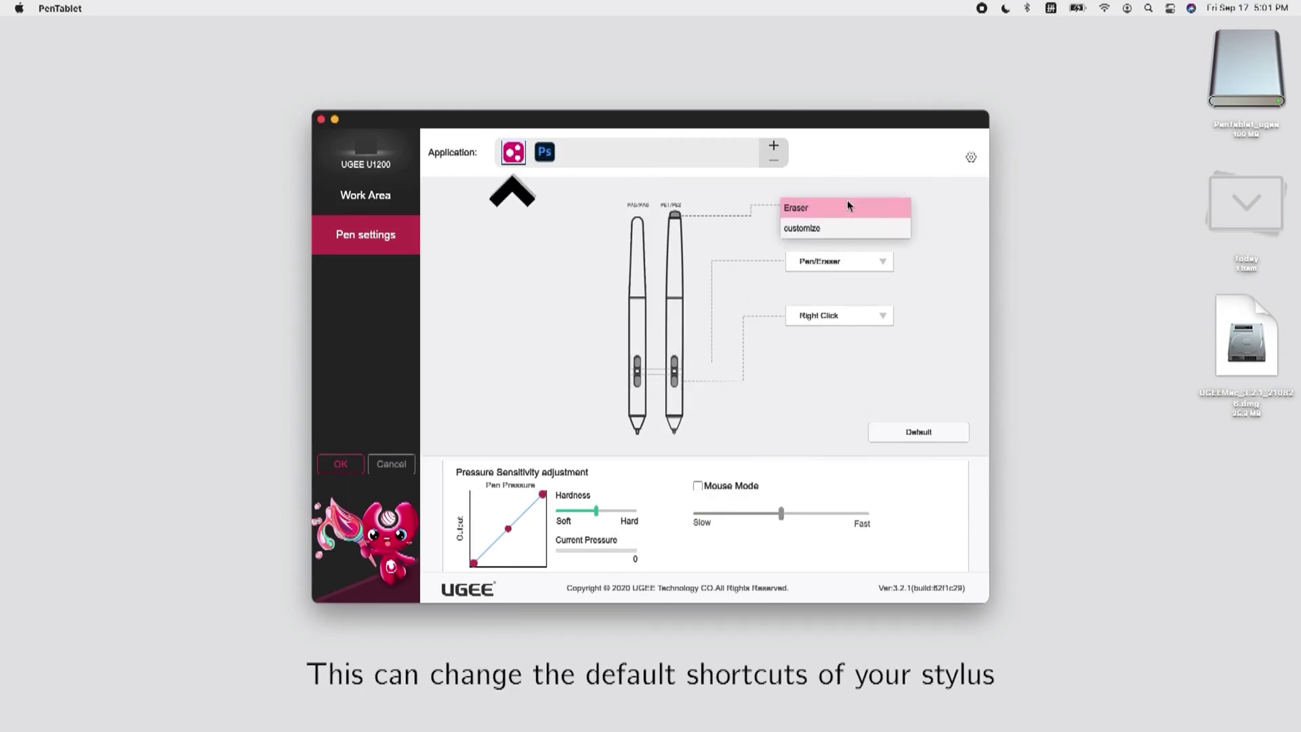
click(828, 230)
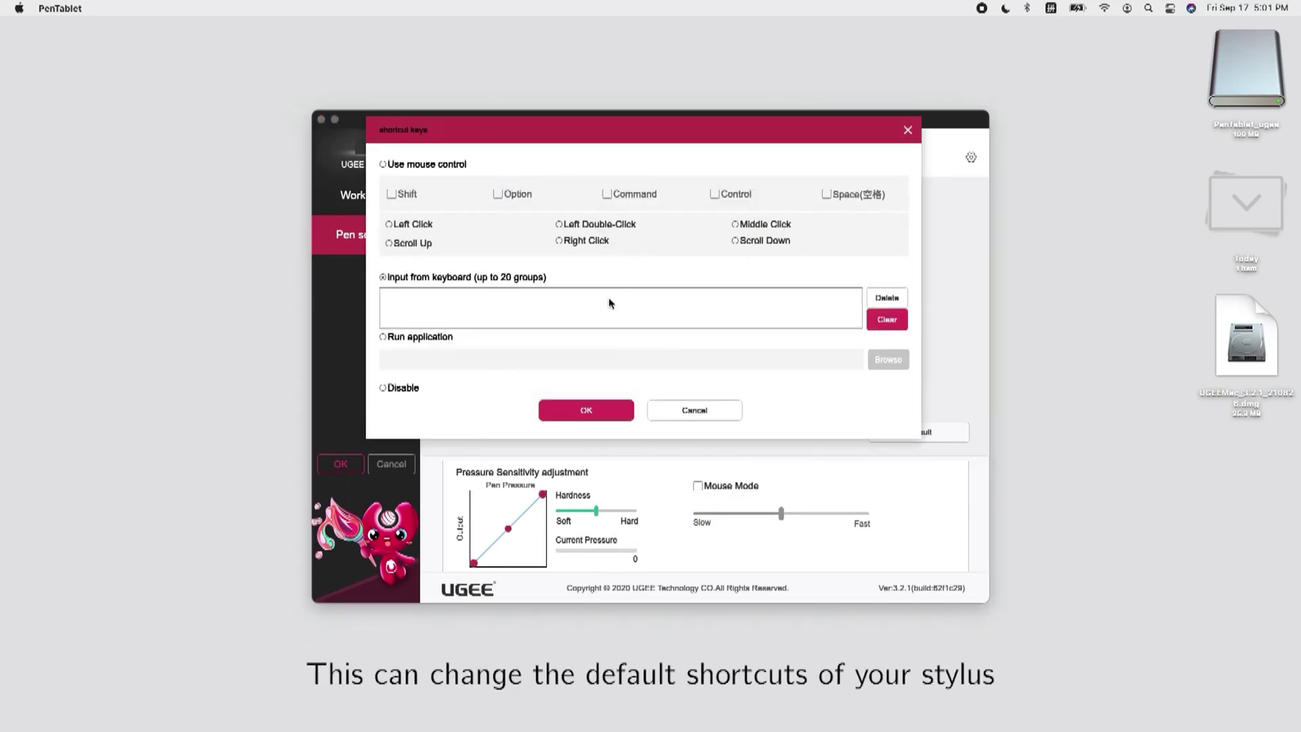
click(383, 164)
click(499, 193)
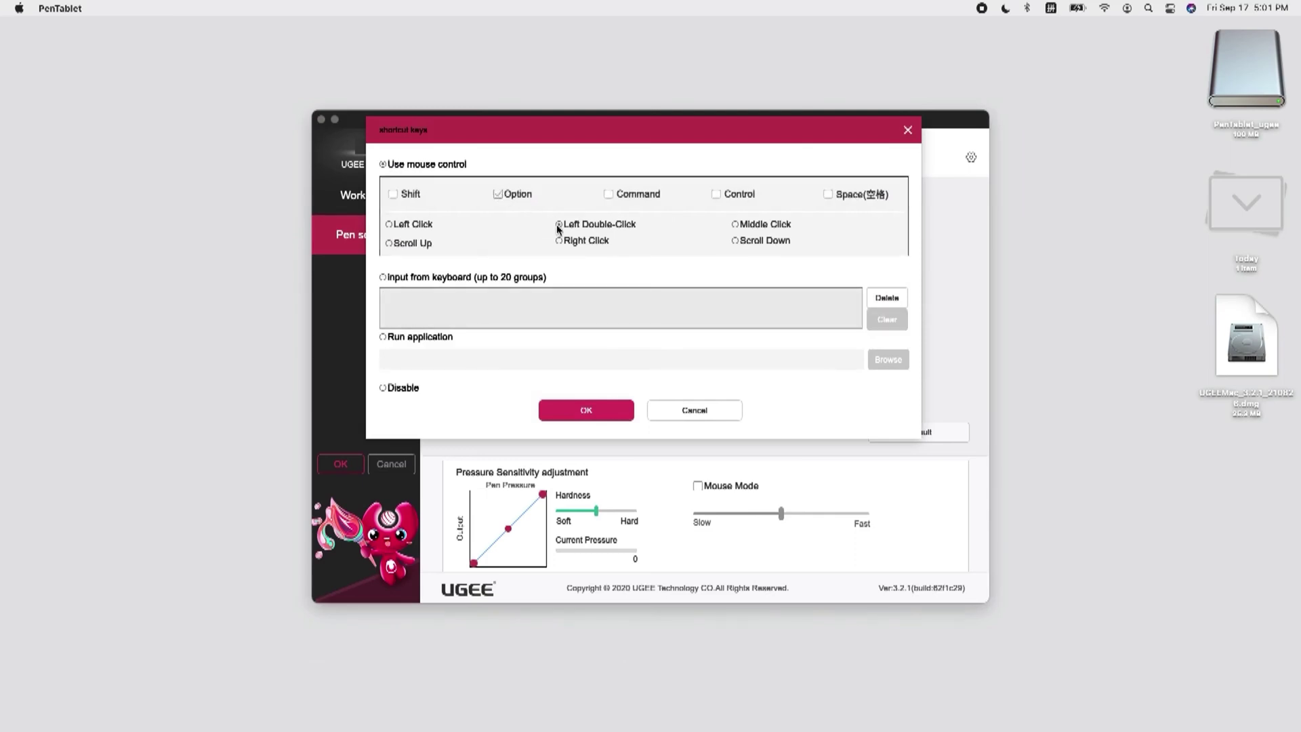
click(581, 408)
- Customize the general profile's Pen/Eraser pen button to send the keyboard shortcut Command+F
click(847, 262)
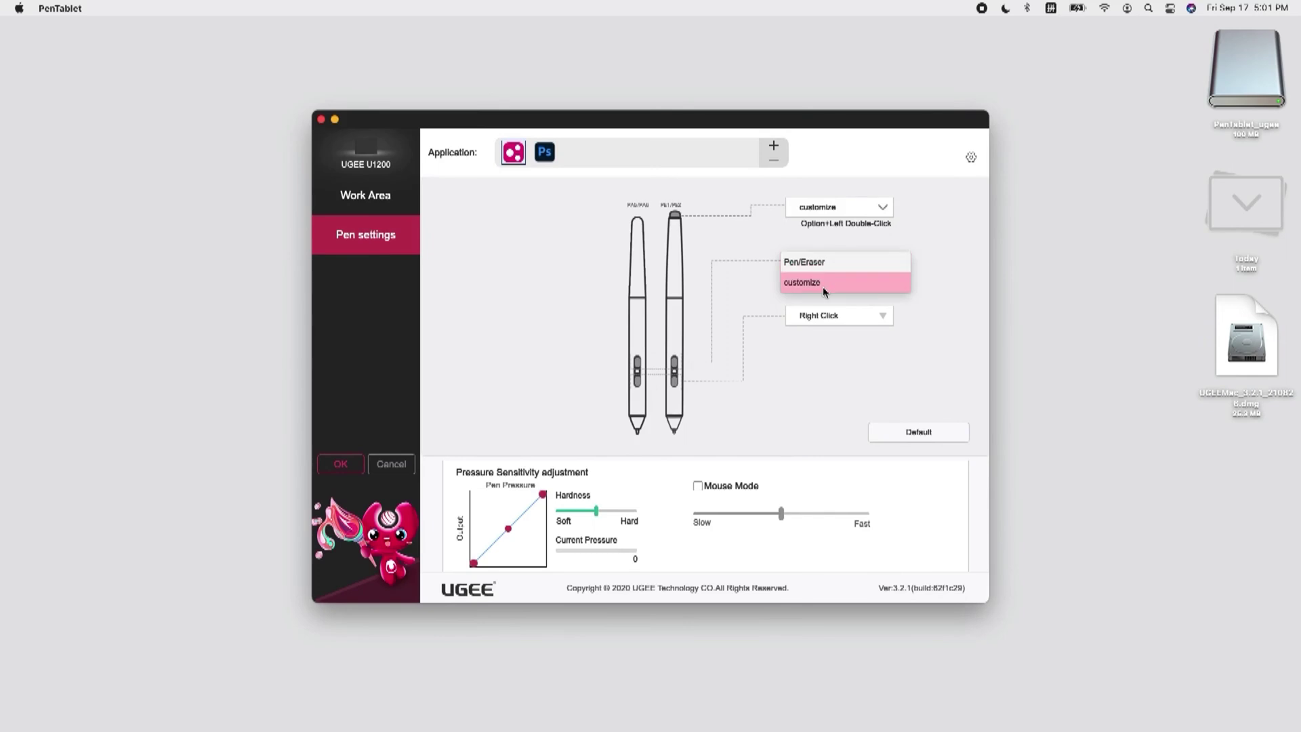
click(823, 284)
key(super)
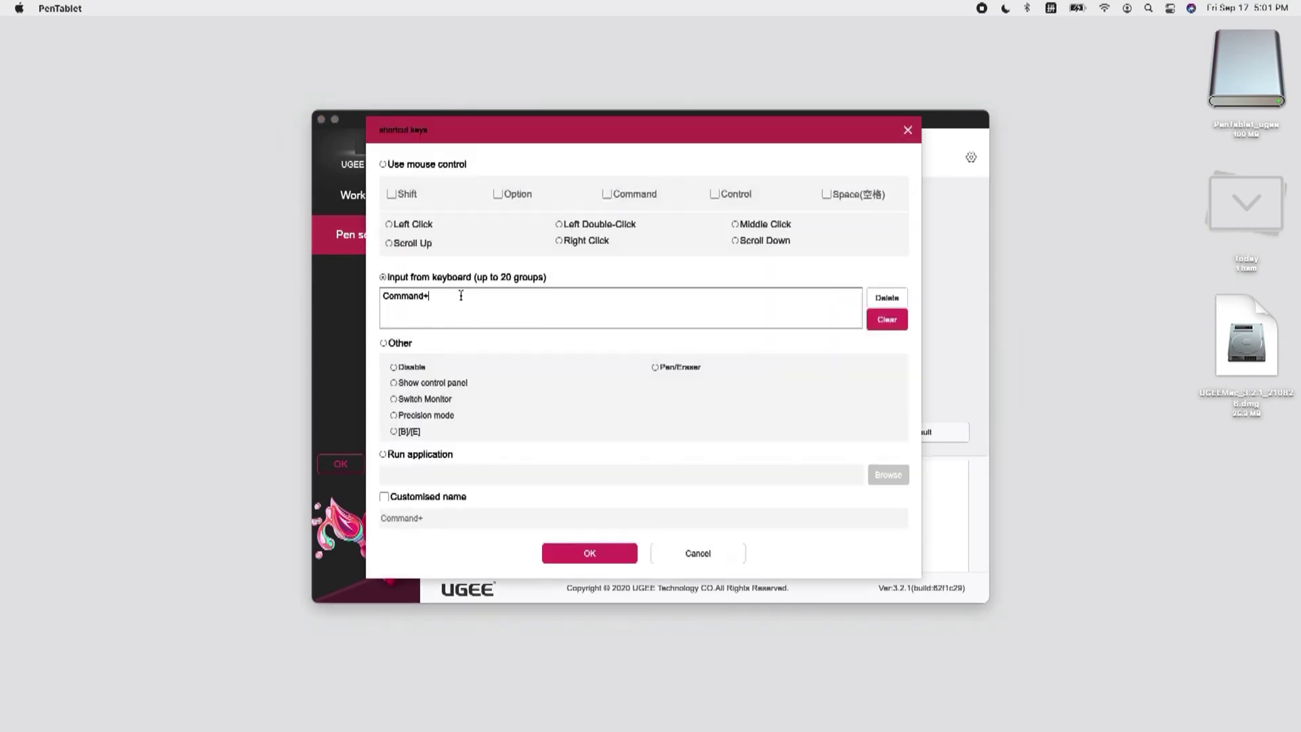
click(602, 551)
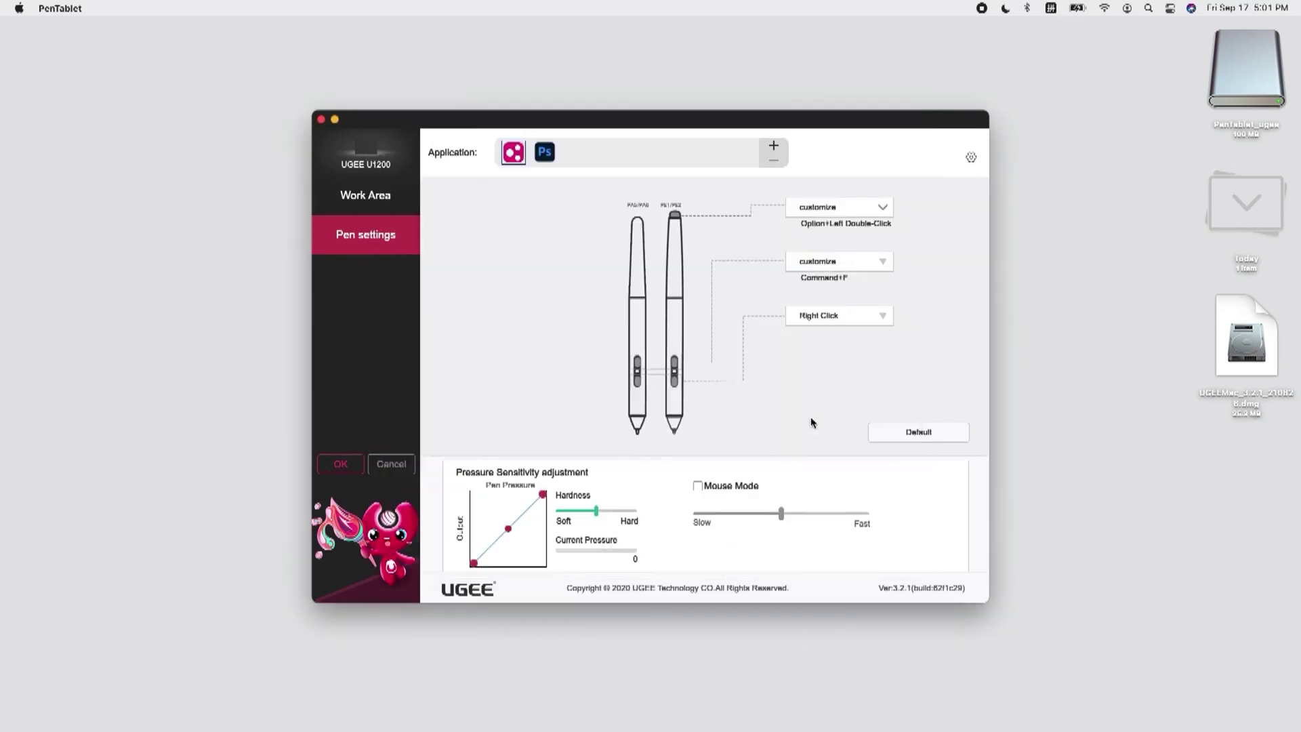
- Customize the general profile's Right Click pen button to send the keyboard shortcut Shift+G
click(851, 318)
click(838, 336)
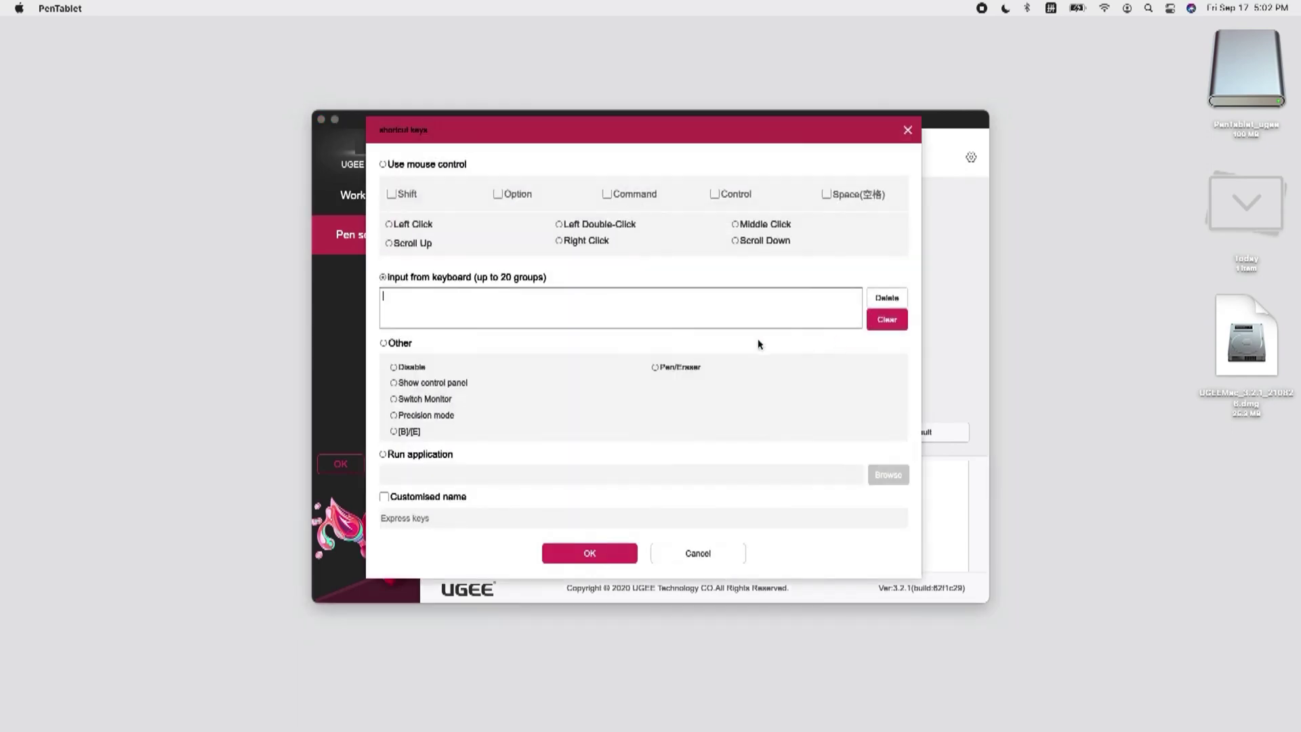
key(shift+g)
click(607, 551)
- In the Photoshop profile, customize the pen's eraser end to perform Control+Middle Click
click(544, 153)
click(813, 208)
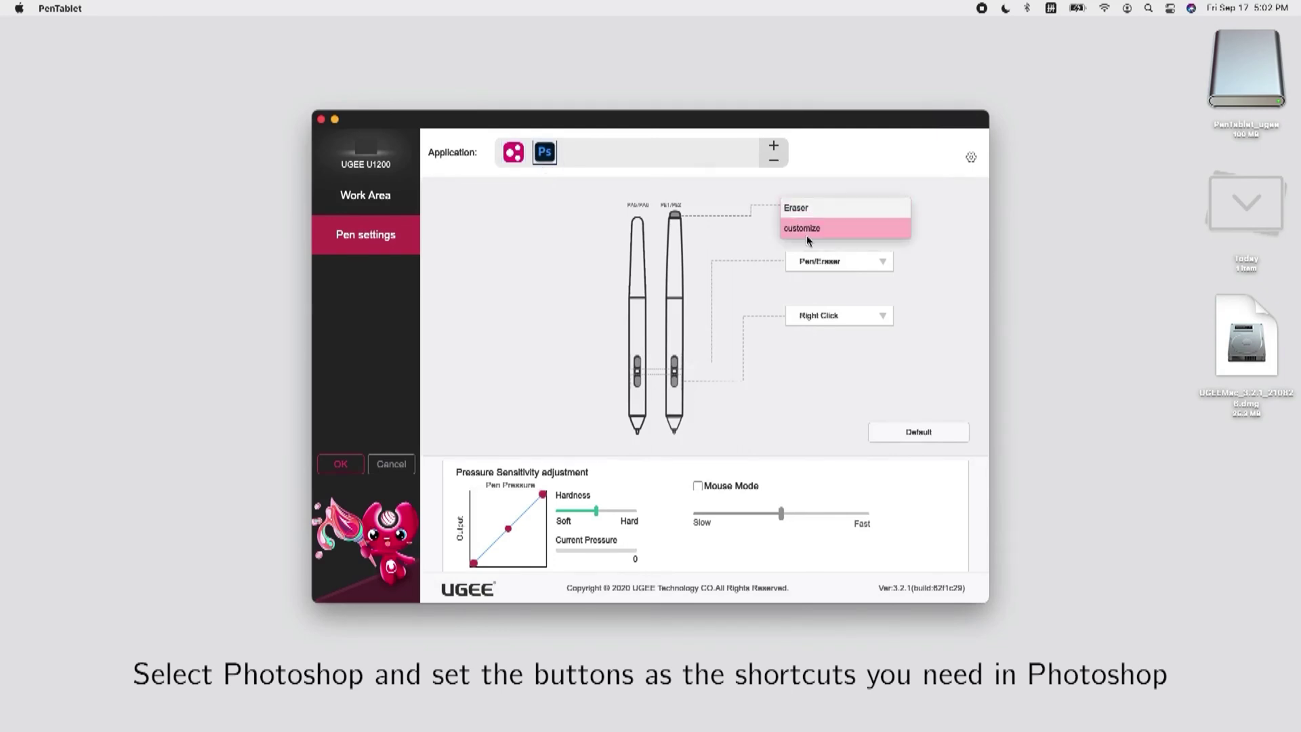
click(806, 234)
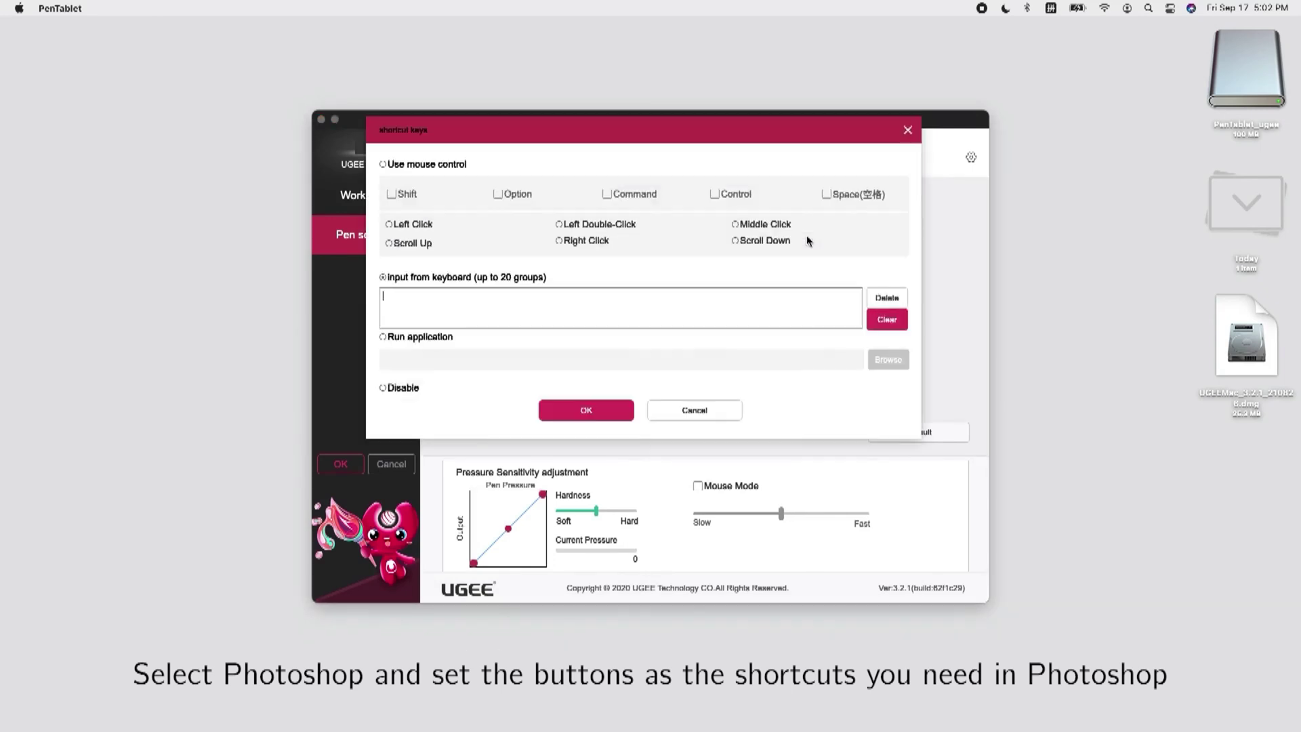
click(383, 165)
click(715, 195)
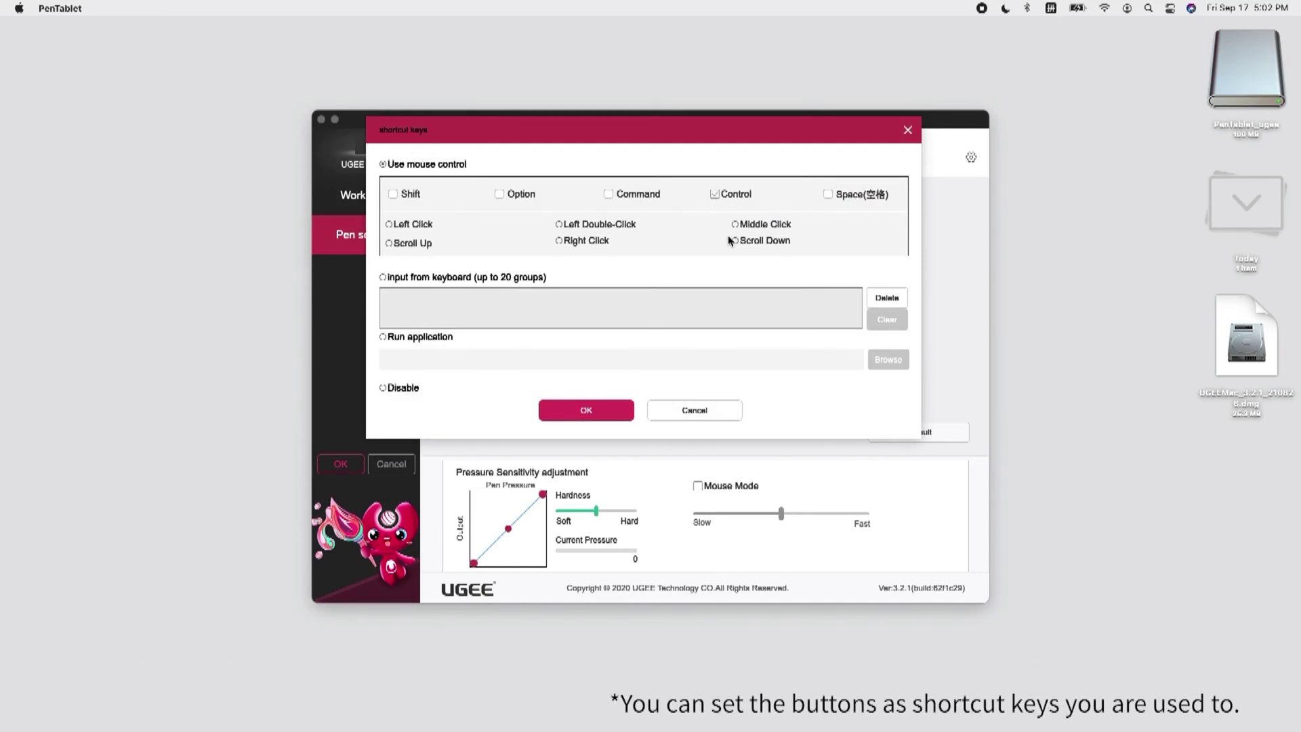
click(591, 407)
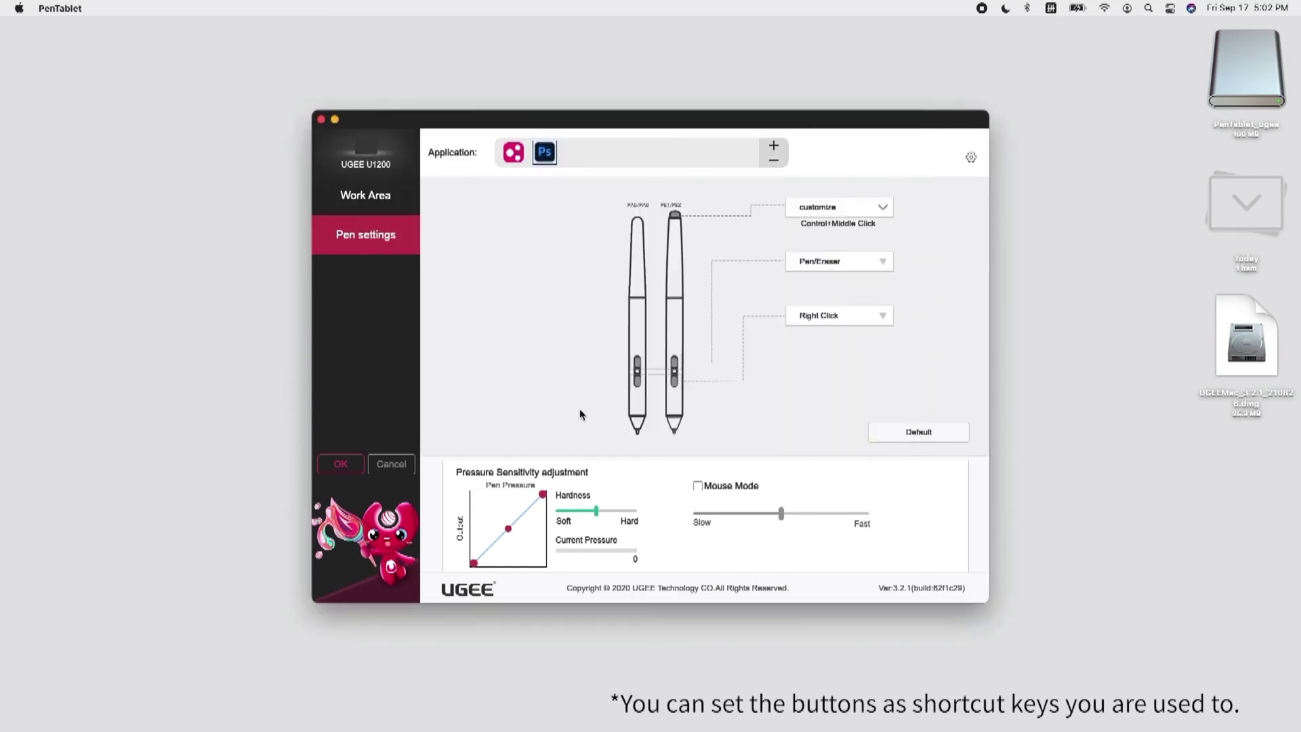
- In the Photoshop profile, customize the Pen/Eraser pen button to send the Space key
click(874, 262)
click(859, 283)
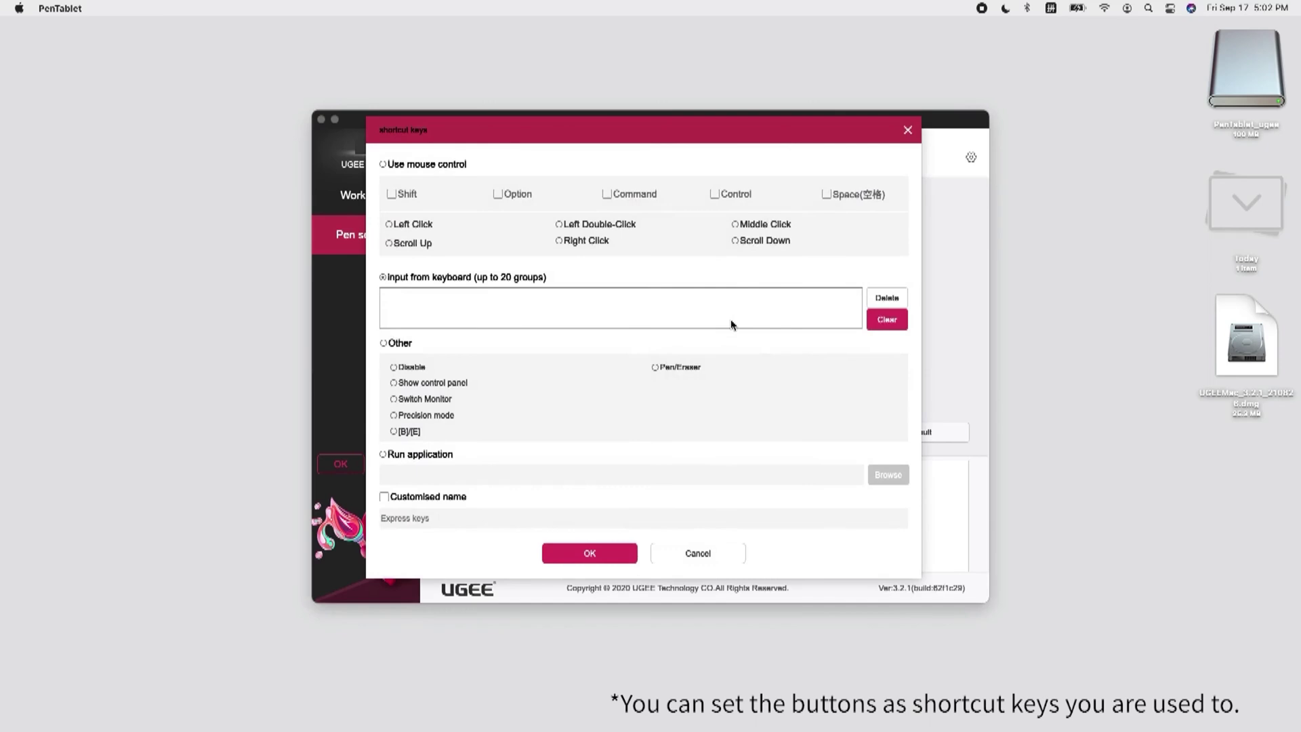
key(space)
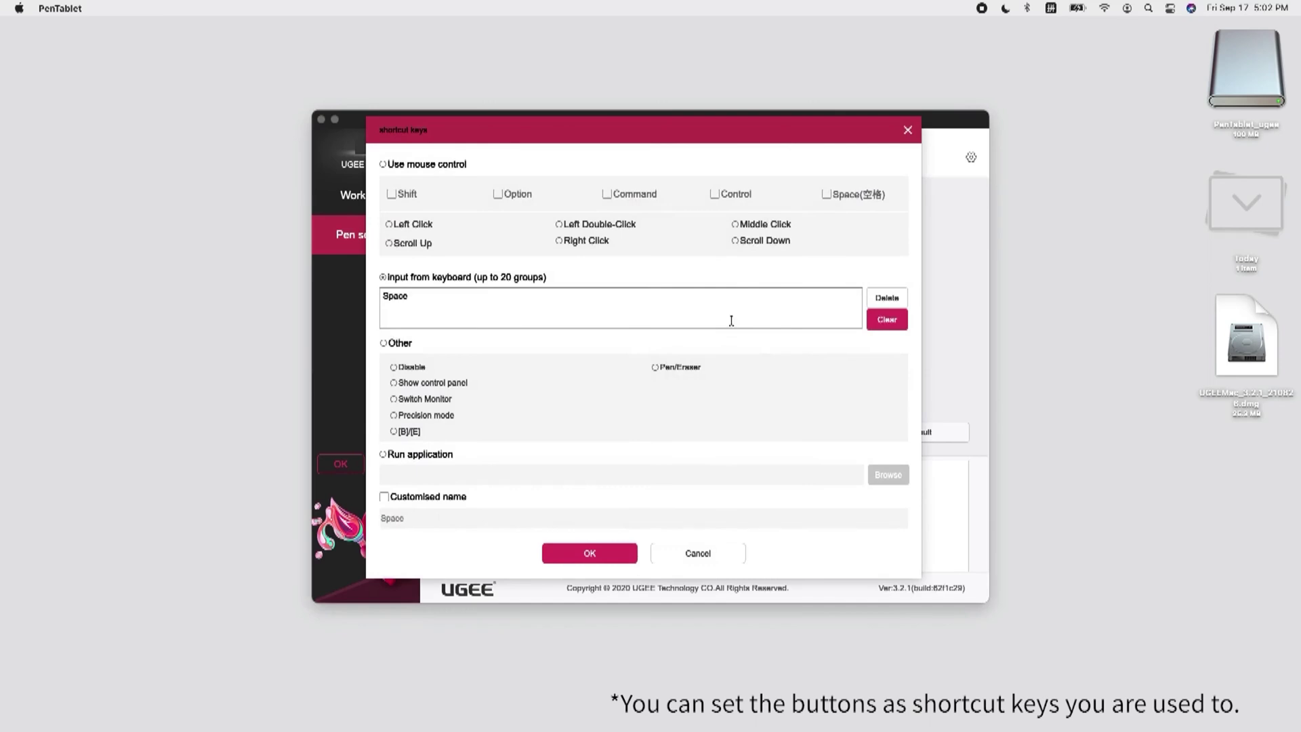
click(603, 550)
- In the Photoshop profile, customize the Right Click pen button to use the Pen/Eraser function
click(865, 316)
click(824, 343)
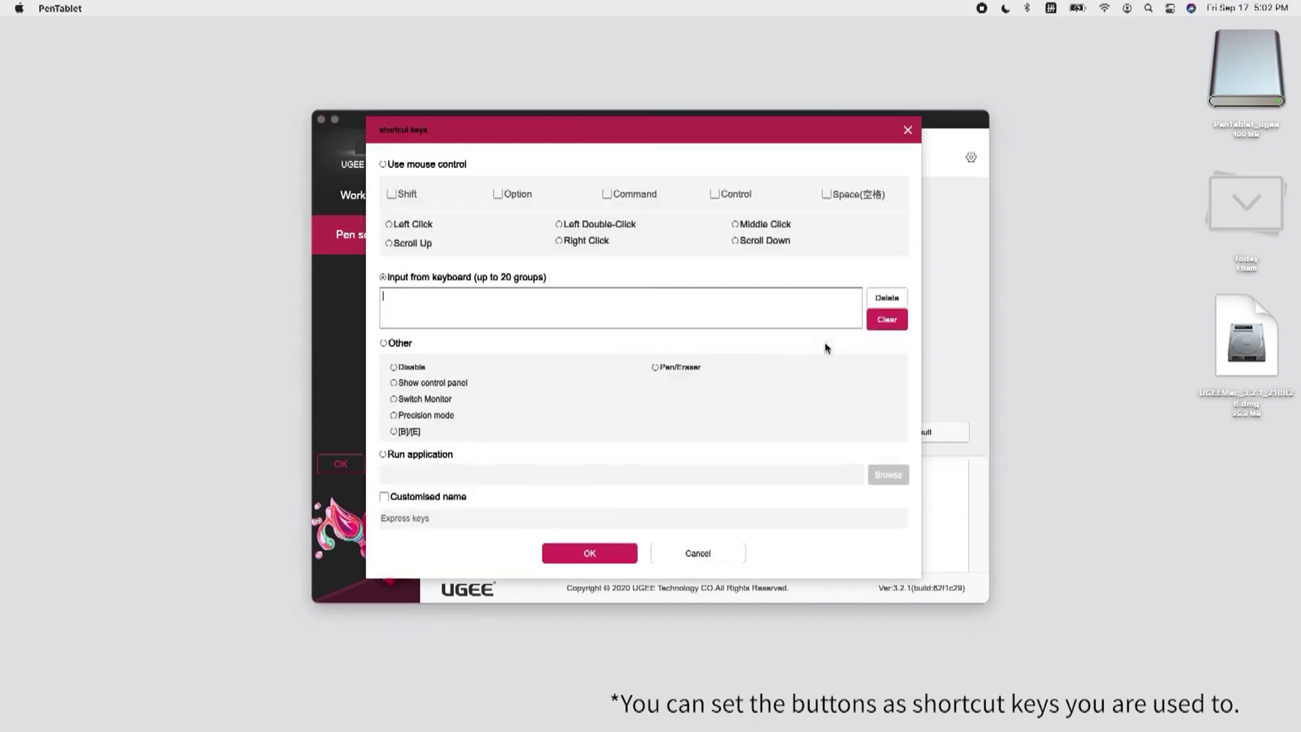
click(383, 343)
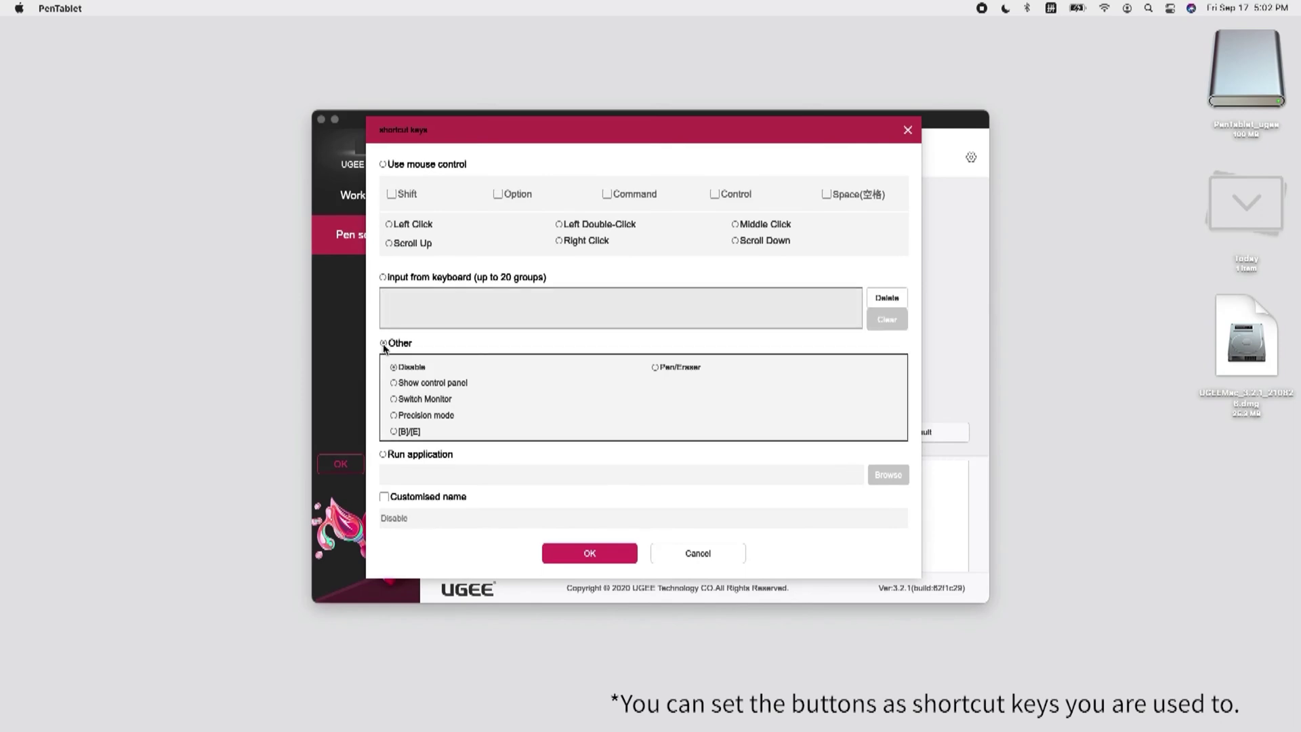
click(653, 367)
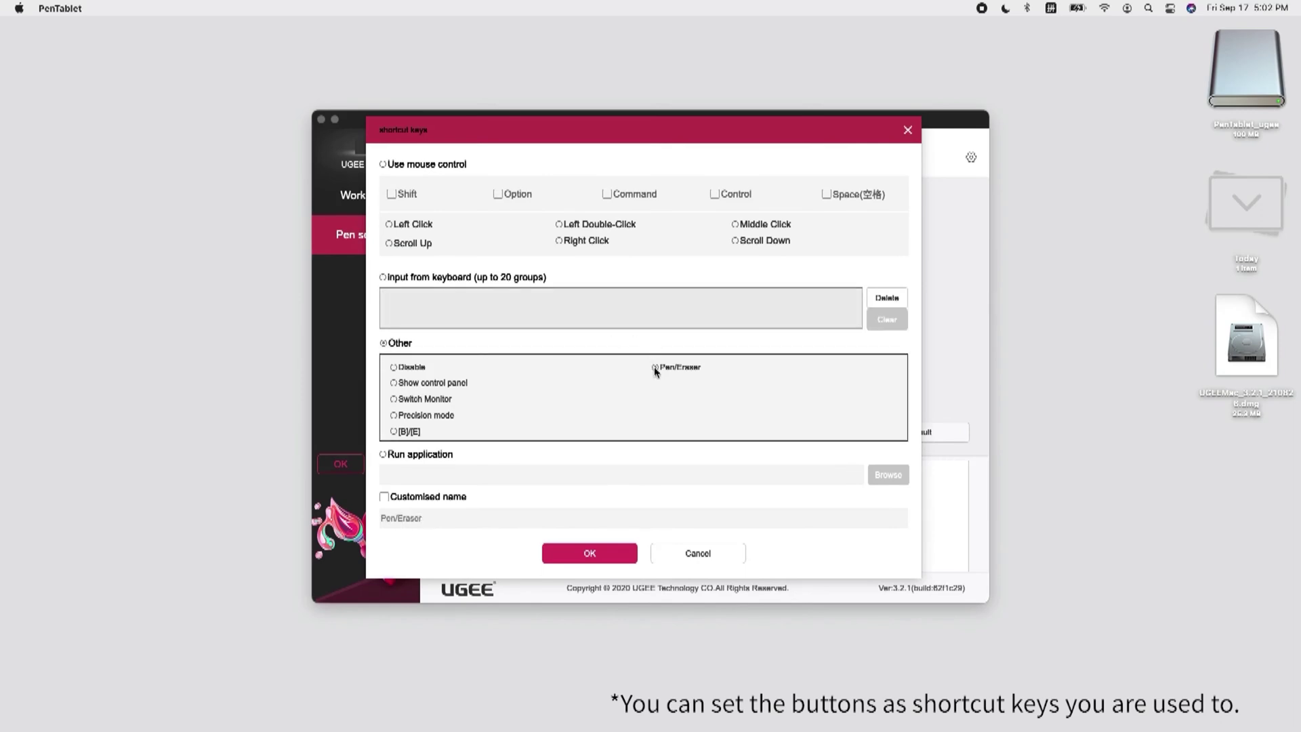
click(590, 551)
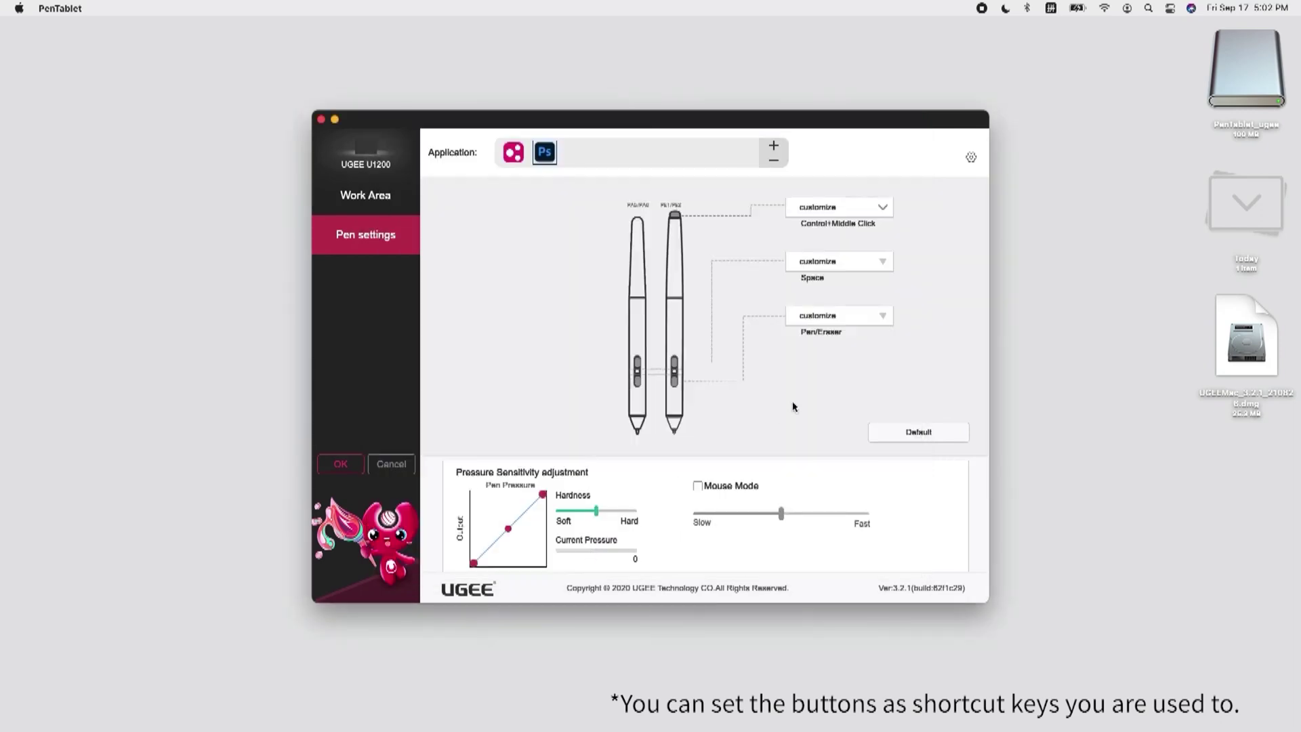
- In the general profile, test the pen pressure with the softest curve, and set the pressure sensitivity to the hardest curve
click(513, 153)
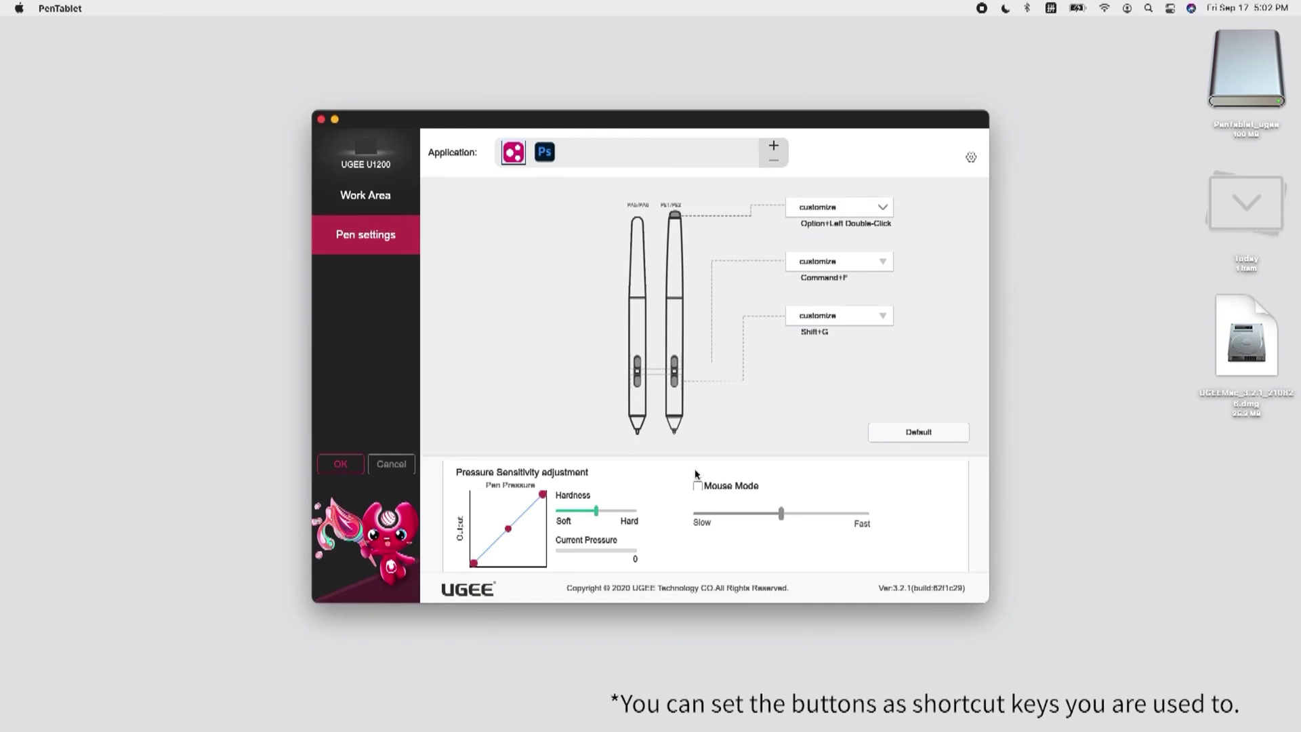
click(605, 568)
drag(628, 551, 622, 552)
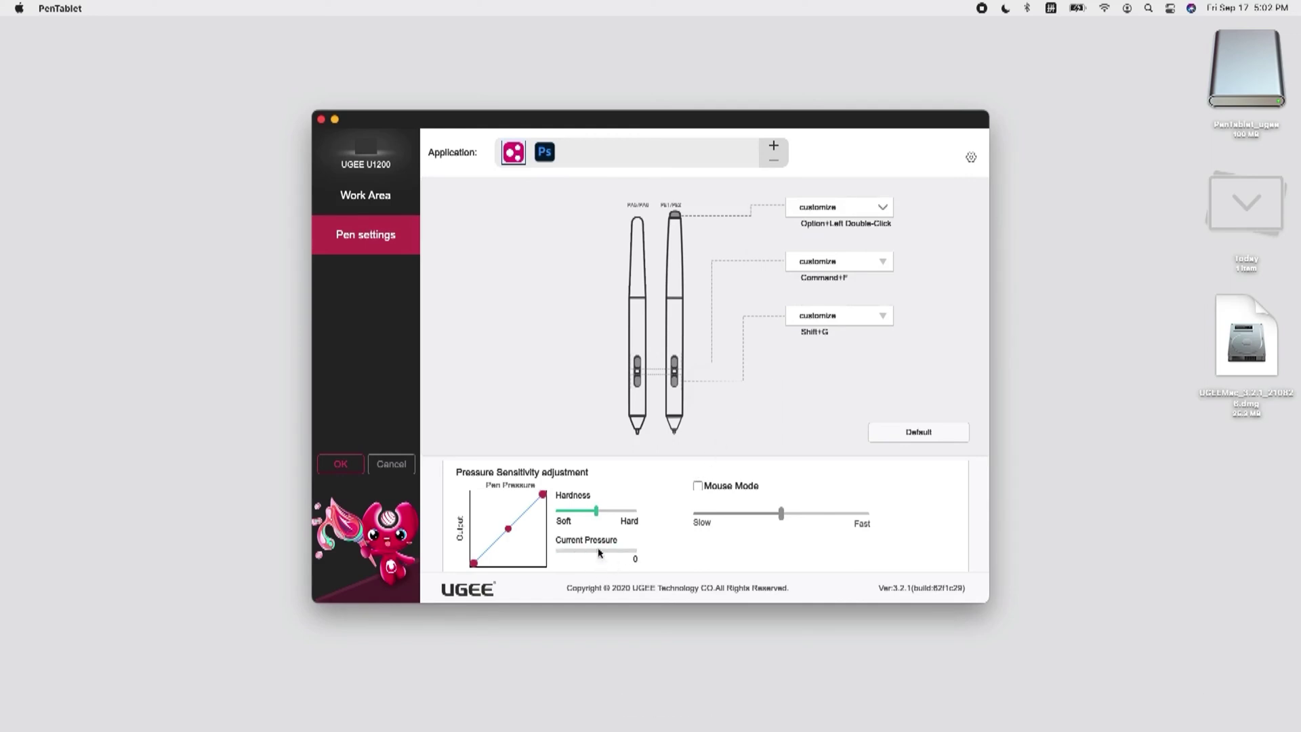
drag(509, 531, 472, 494)
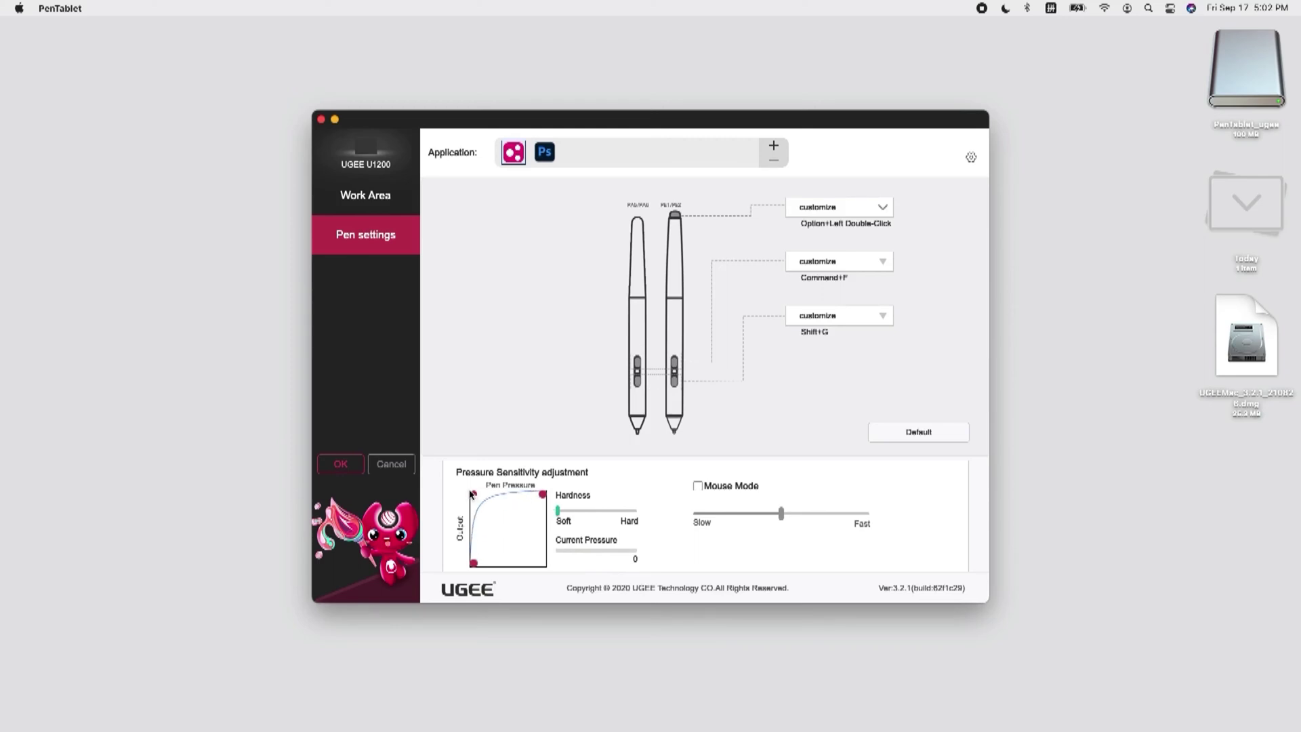
click(596, 550)
click(605, 550)
drag(475, 499, 562, 577)
click(599, 554)
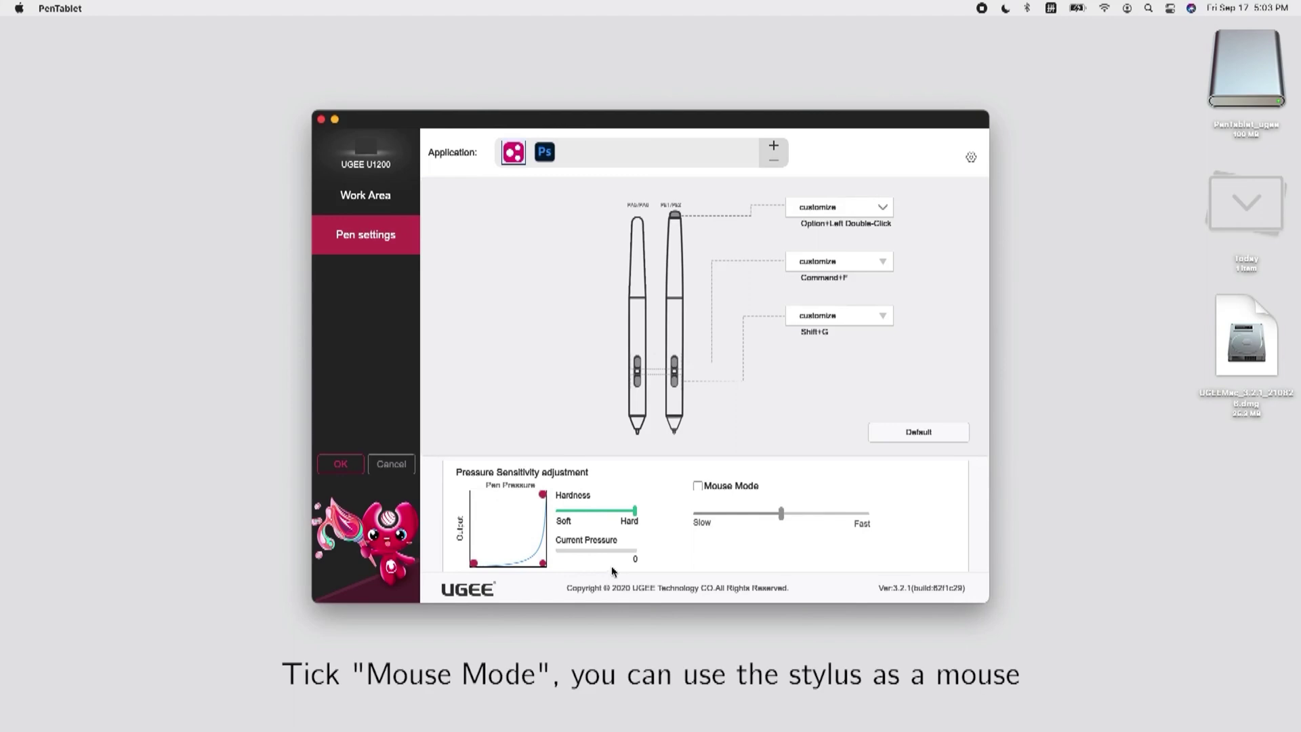
- Enable Mouse Mode, try its slowest speed, set it to the fastest, and save the settings and close the driver window
click(702, 486)
drag(783, 517, 694, 517)
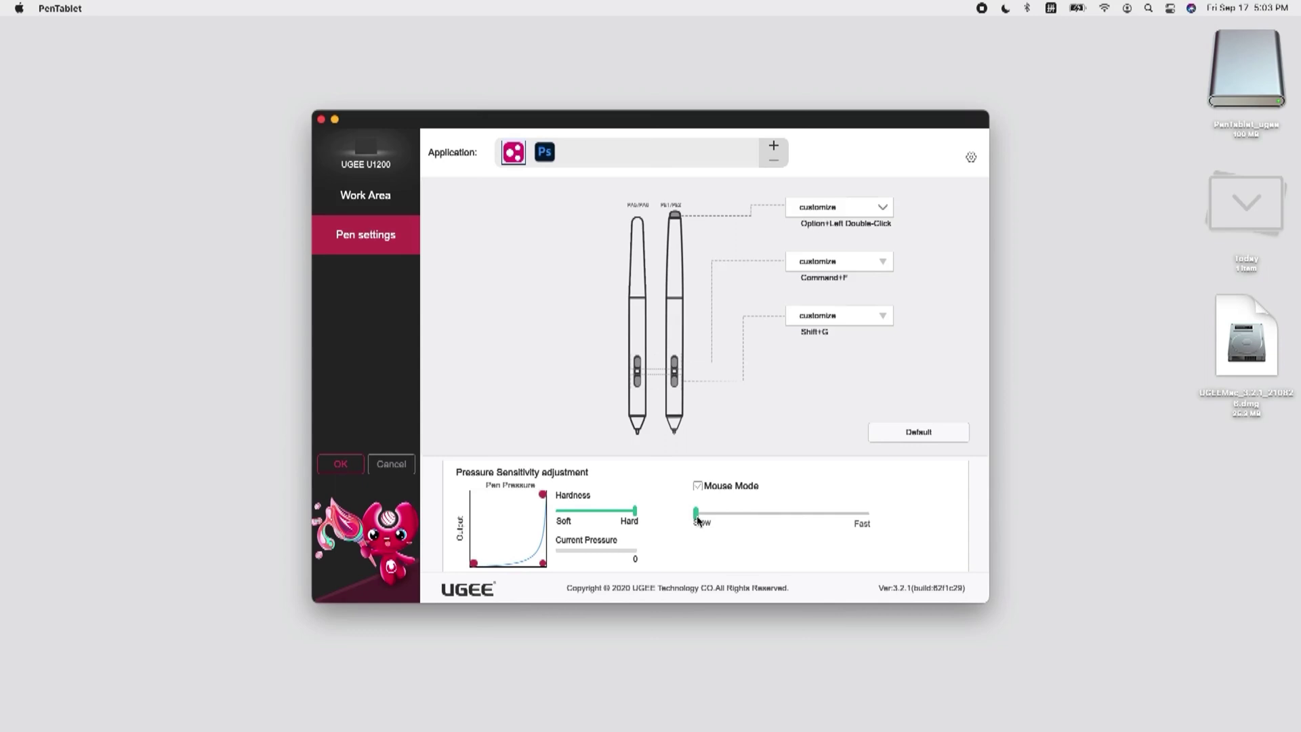
drag(696, 517, 866, 513)
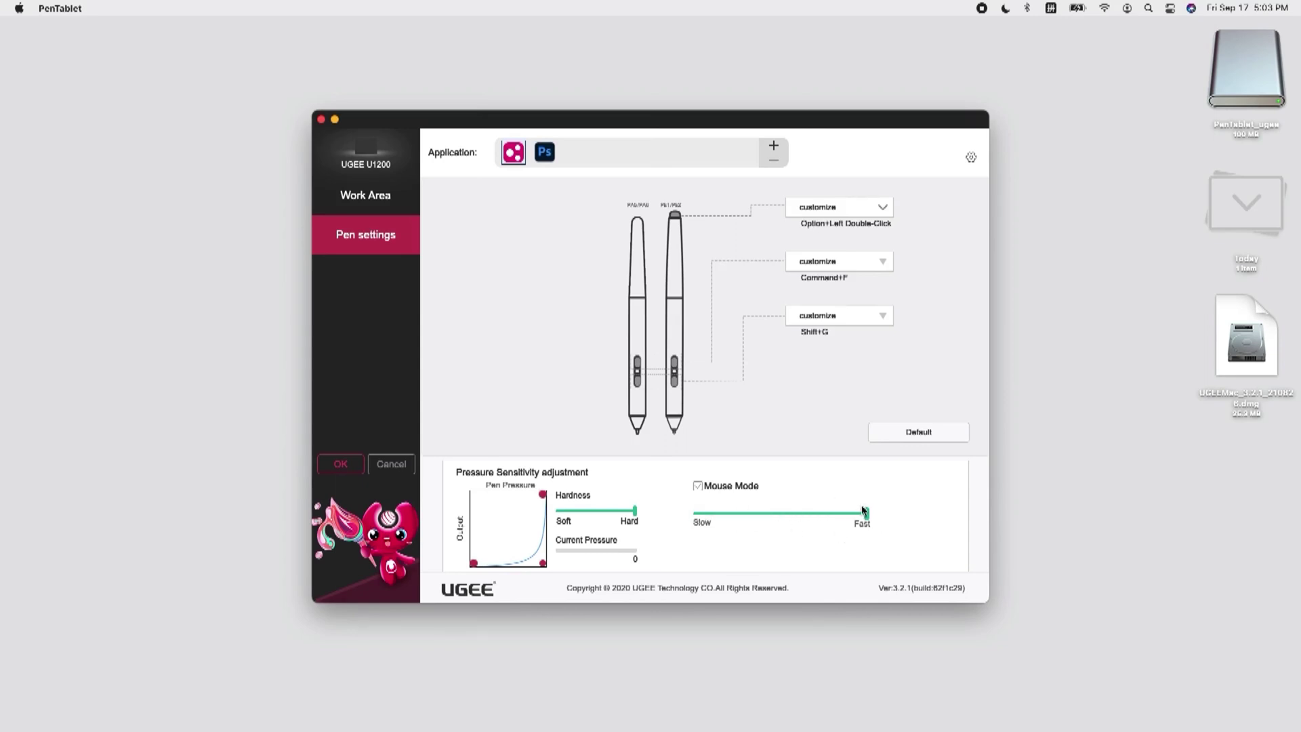
click(341, 466)
click(321, 119)
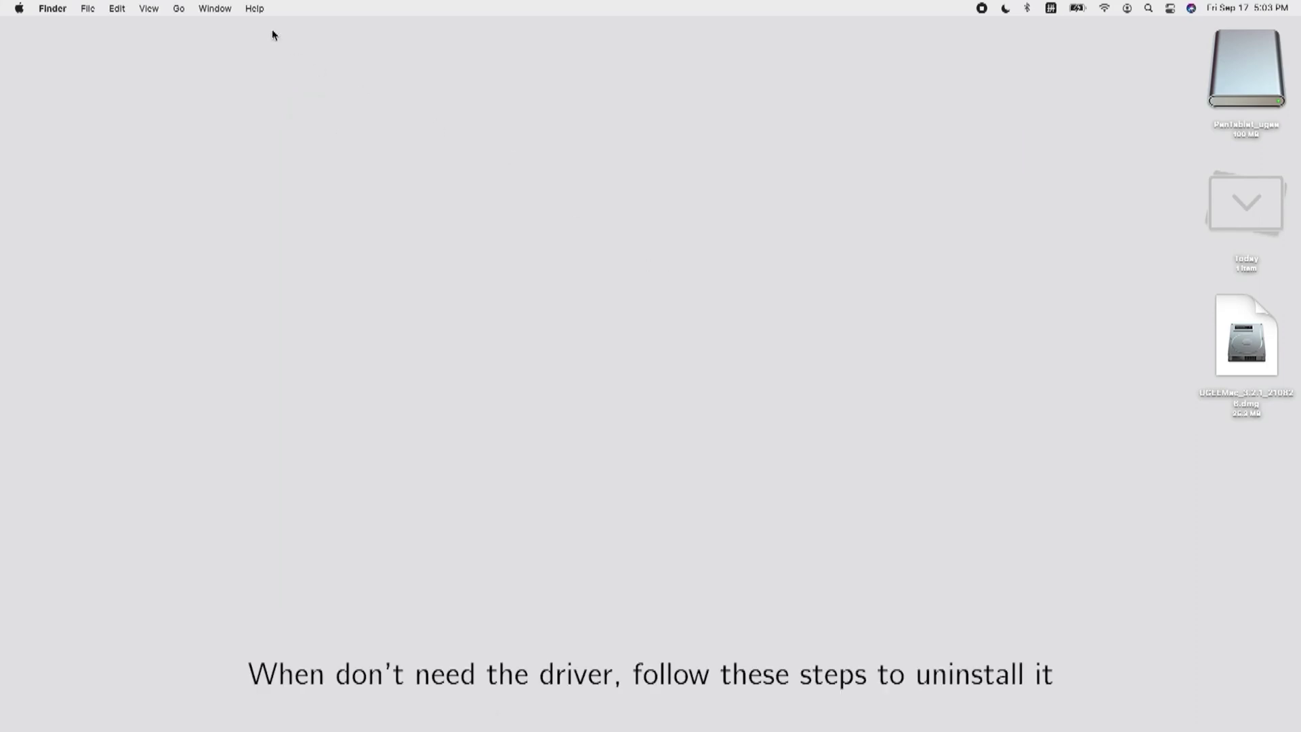
- Launch UninstallPenTablet from the UGEEPenTabletPro folder in Finder's Applications and allow it to open
click(185, 10)
click(196, 216)
scroll(617, 349, down, 10)
click(561, 515)
click(552, 516)
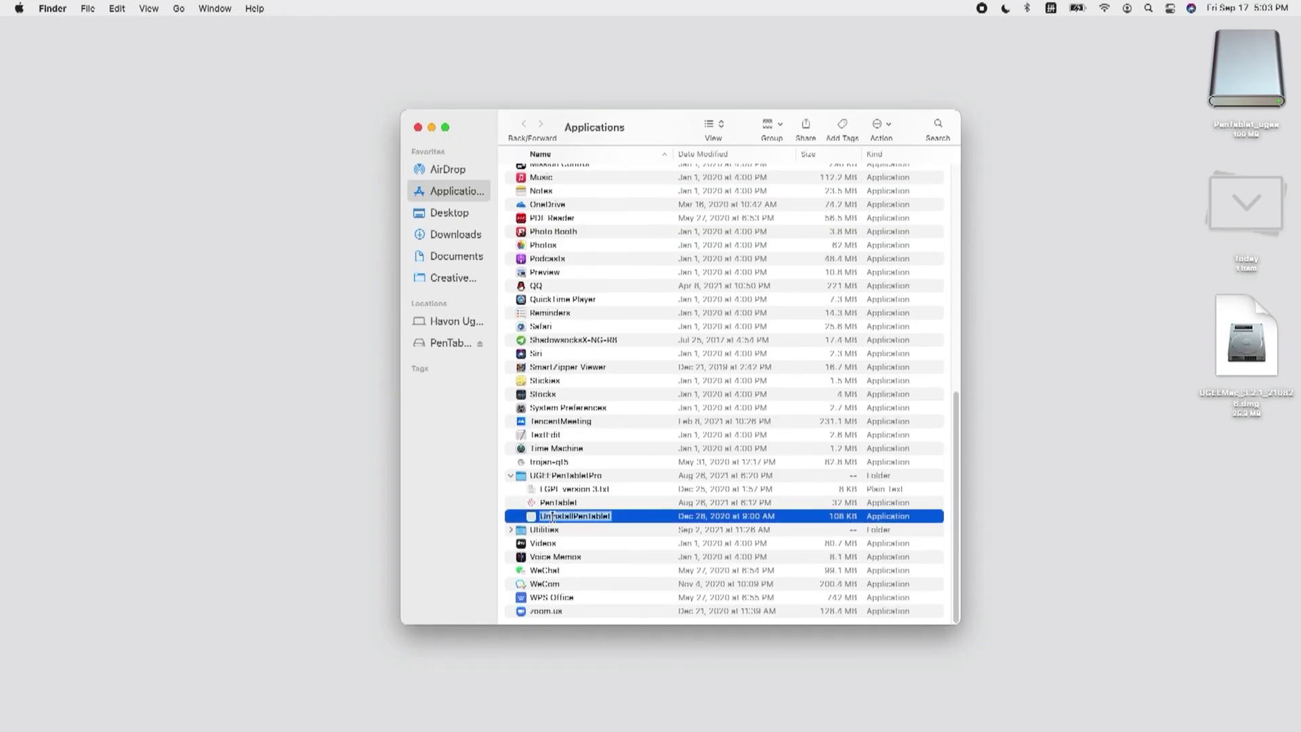
double_click(617, 516)
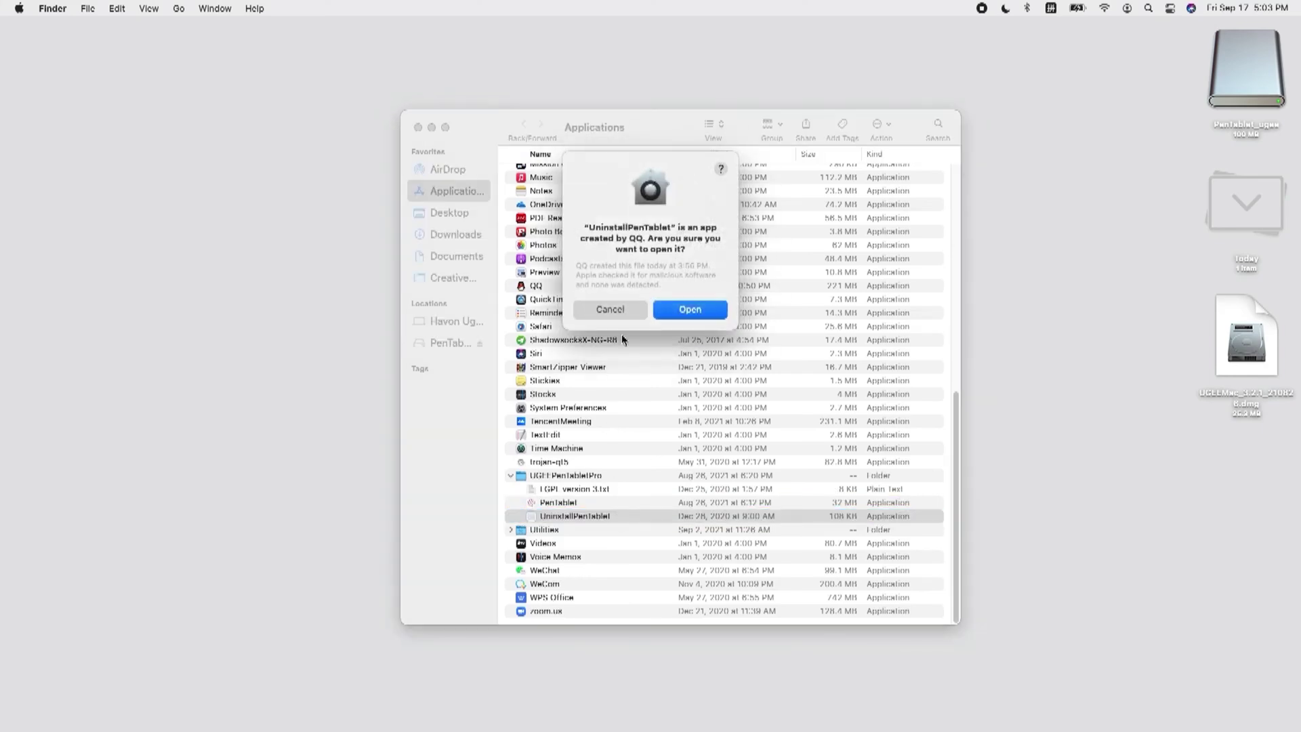
click(675, 311)
- Uninstall the PenTablet application by authorizing the removal with the account password, and close the Applications window
click(723, 410)
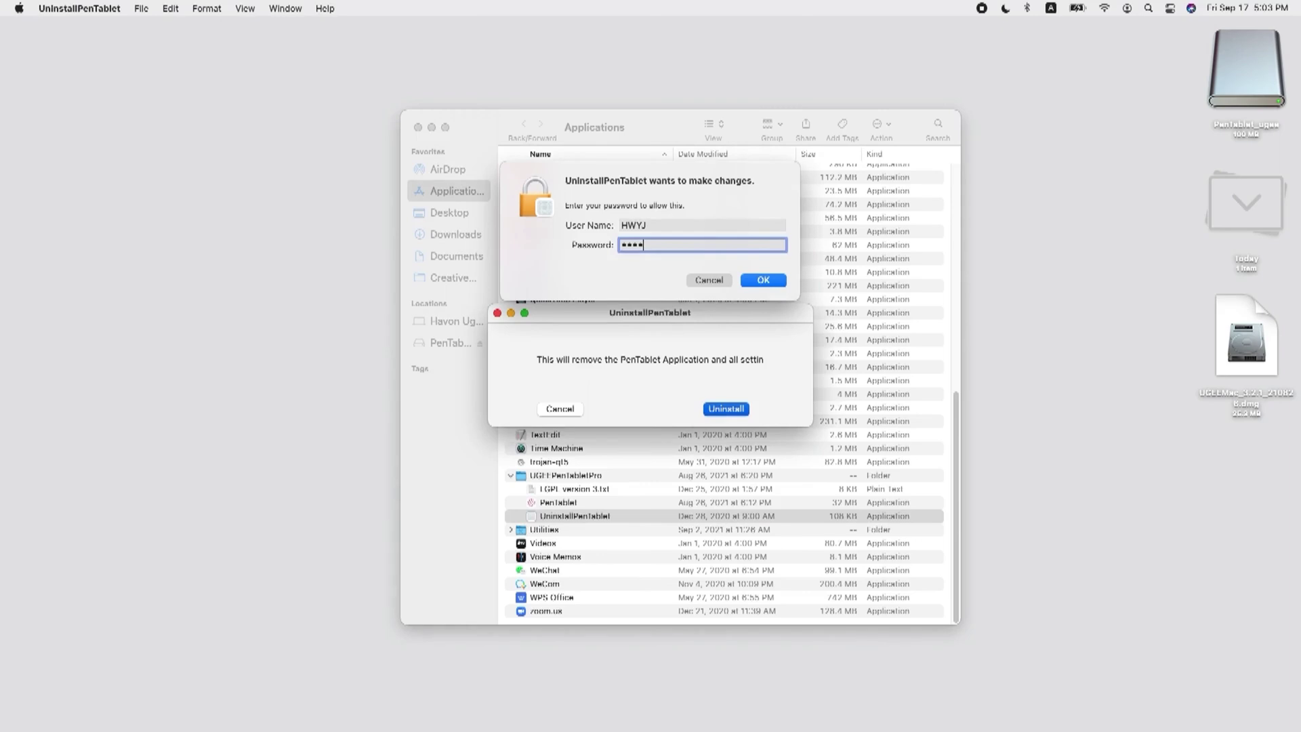
key(Return)
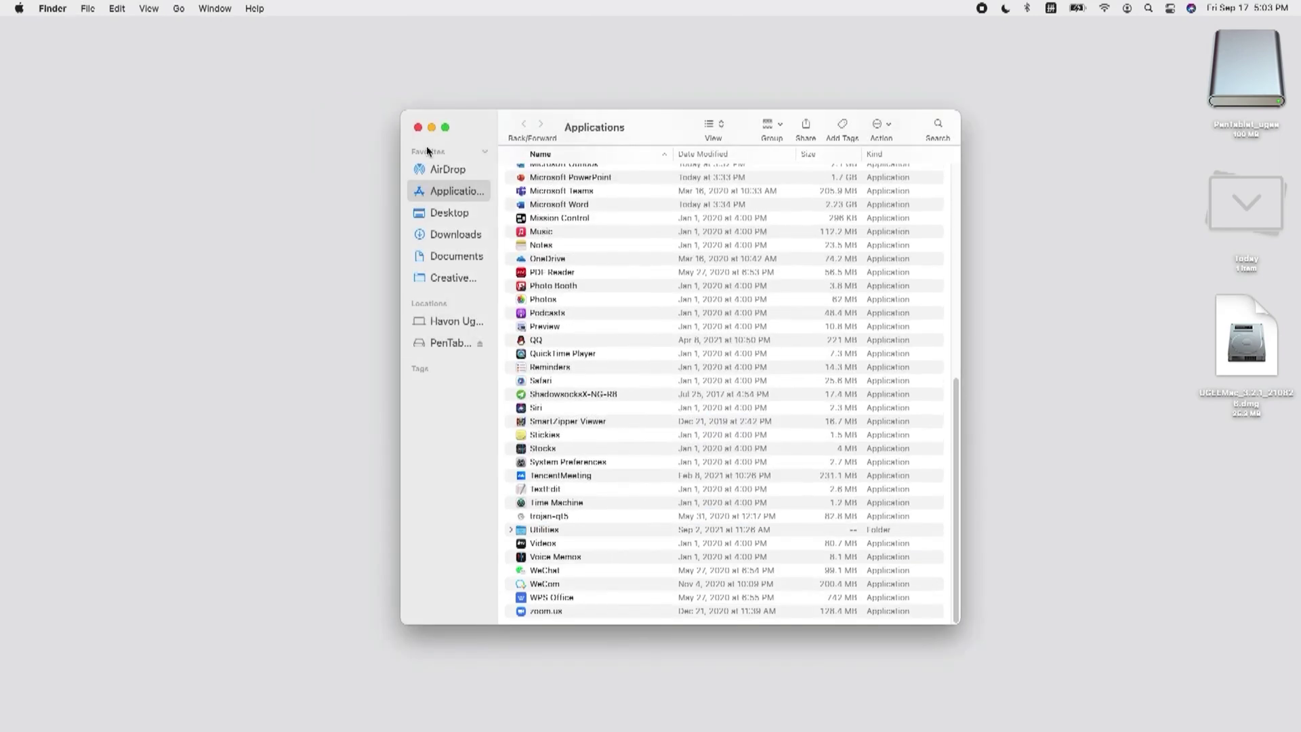
click(417, 128)
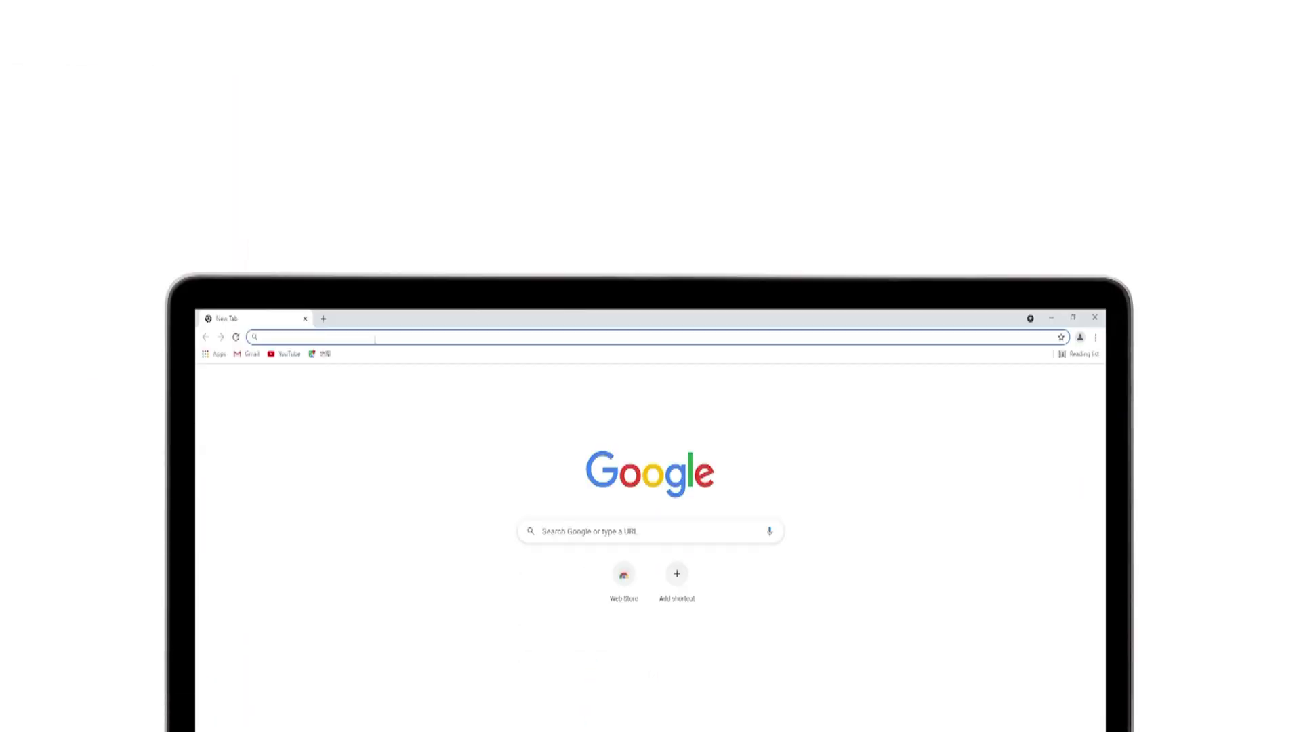
text(www.u)
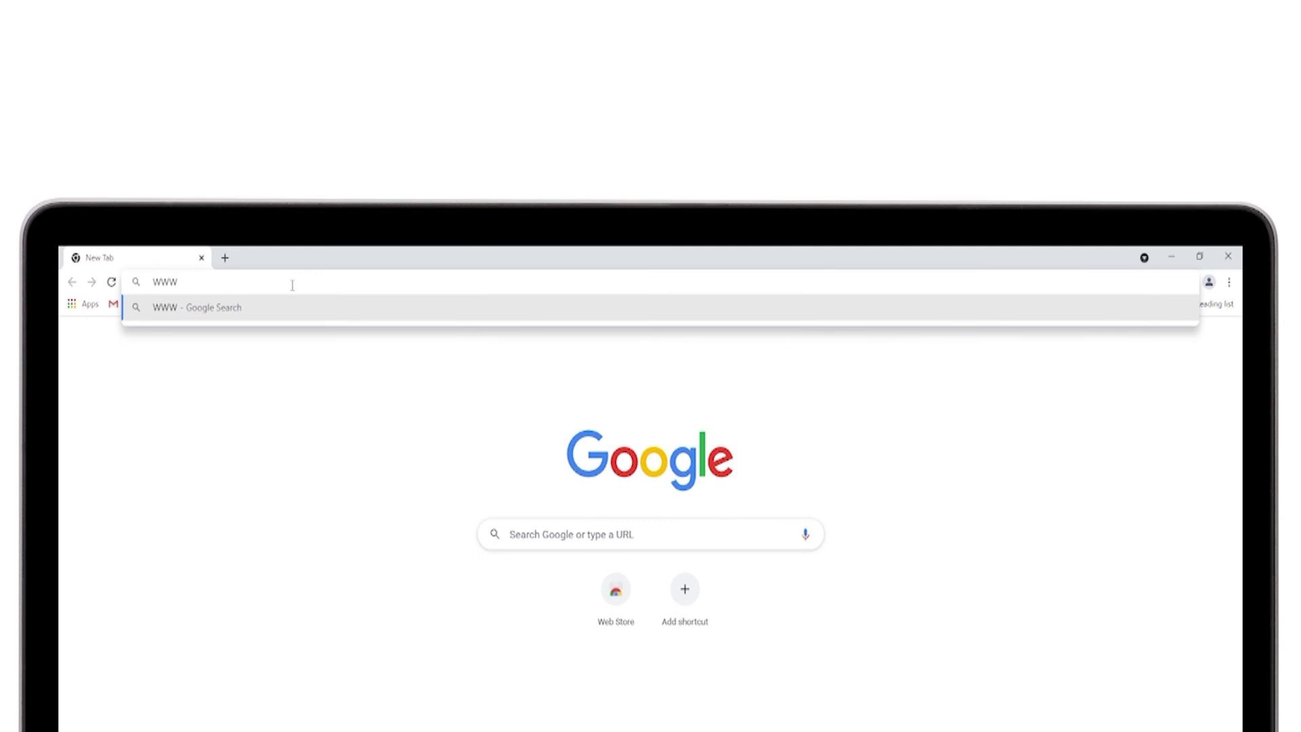
text(gee.co)
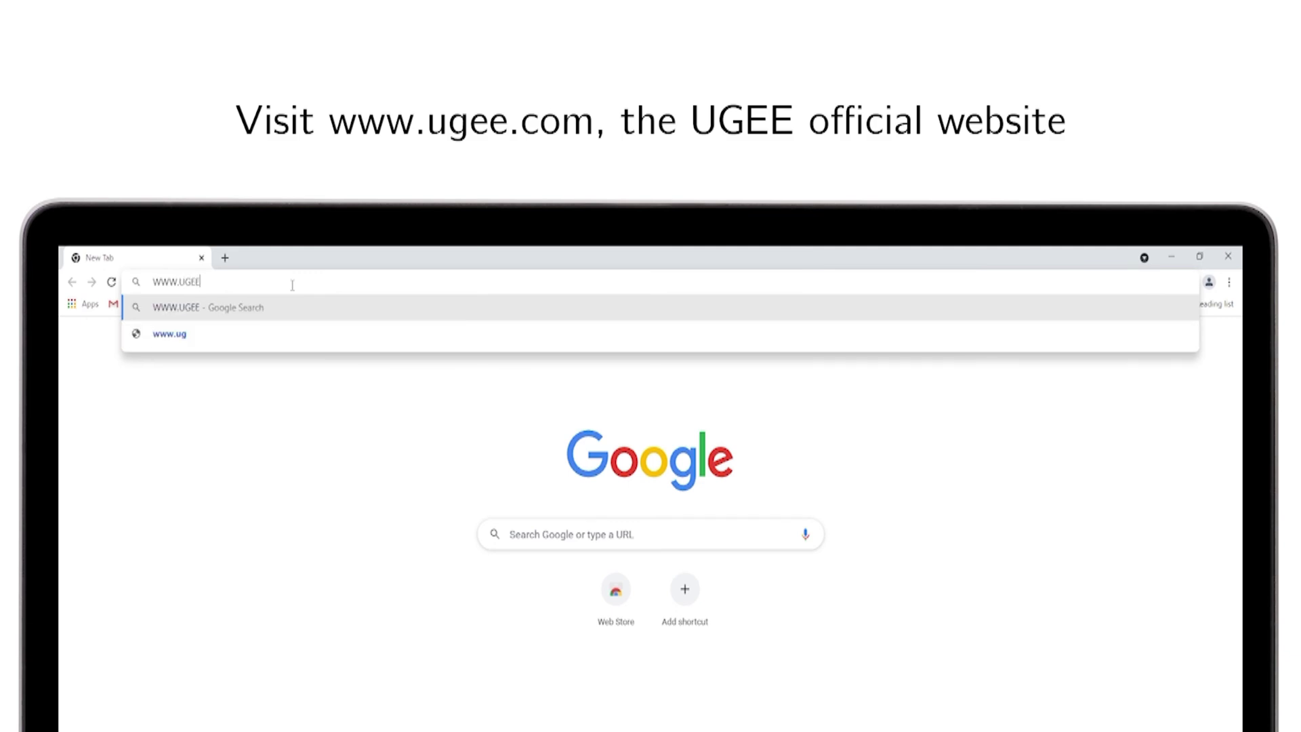
text(m)
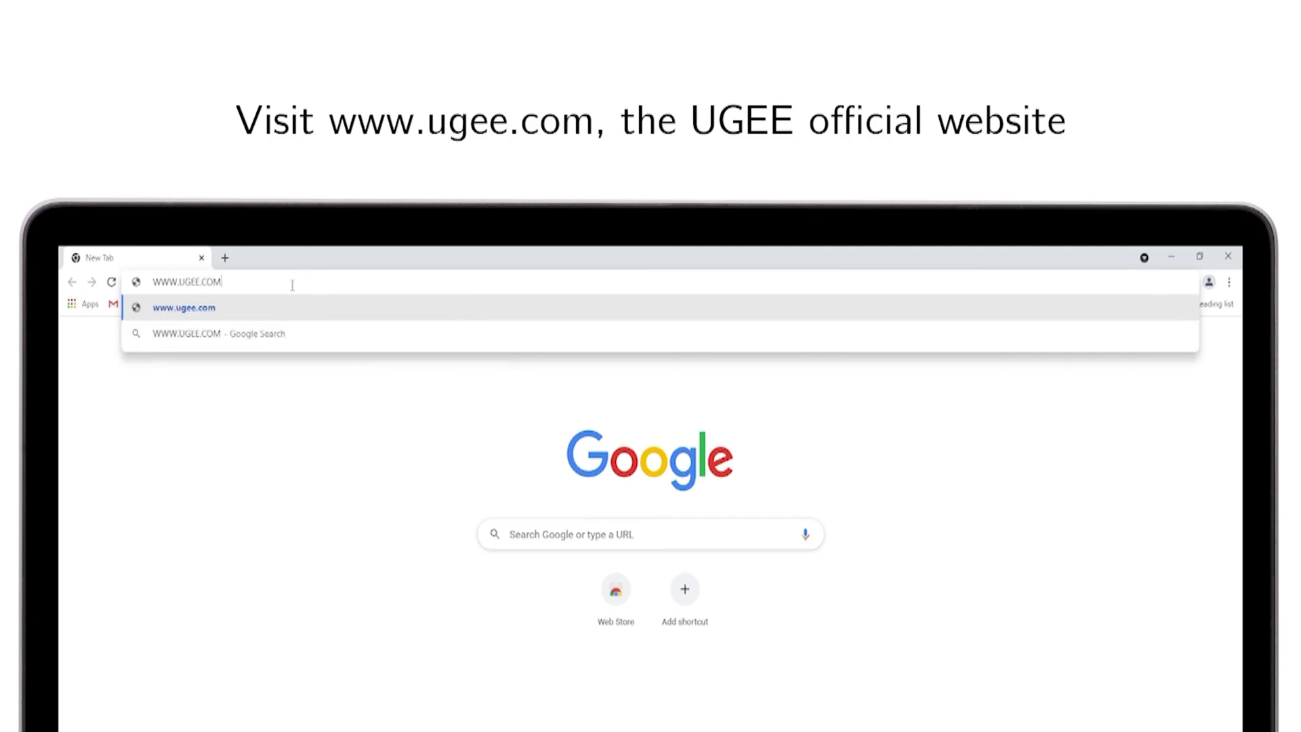
key(Return)
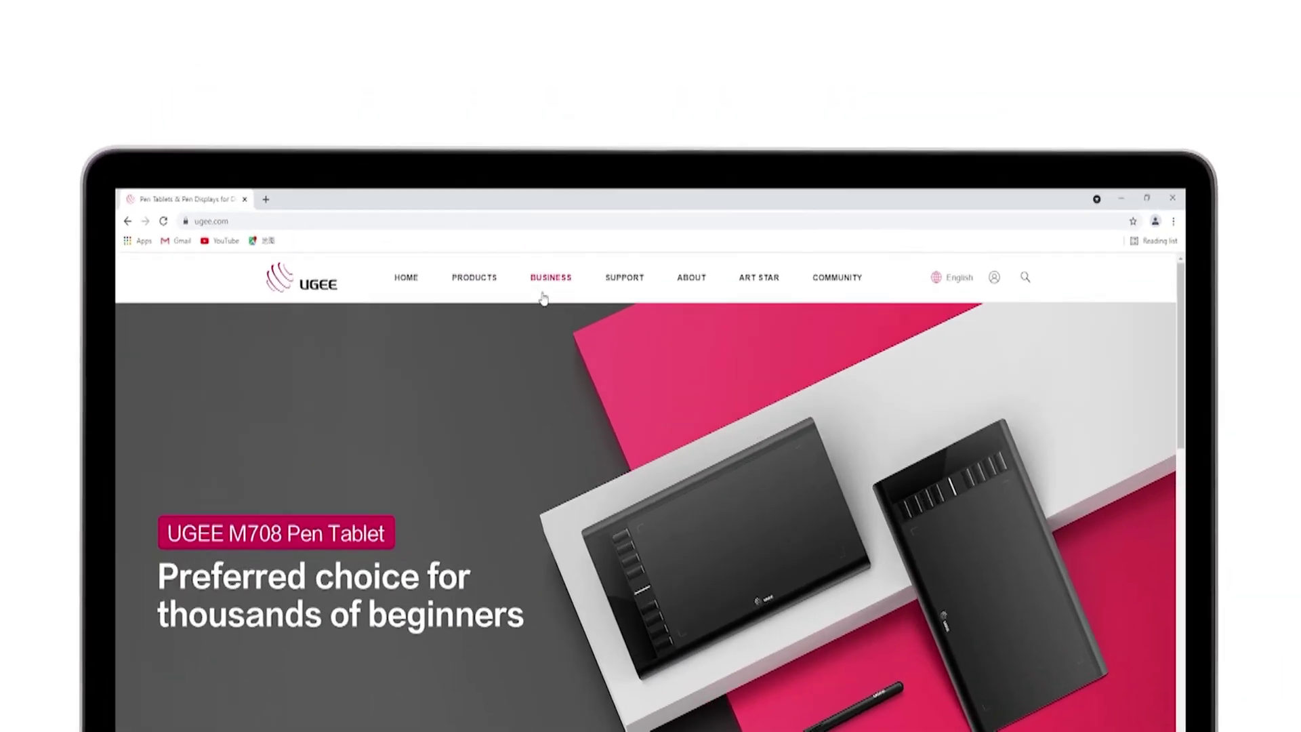
mouse_move(624, 277)
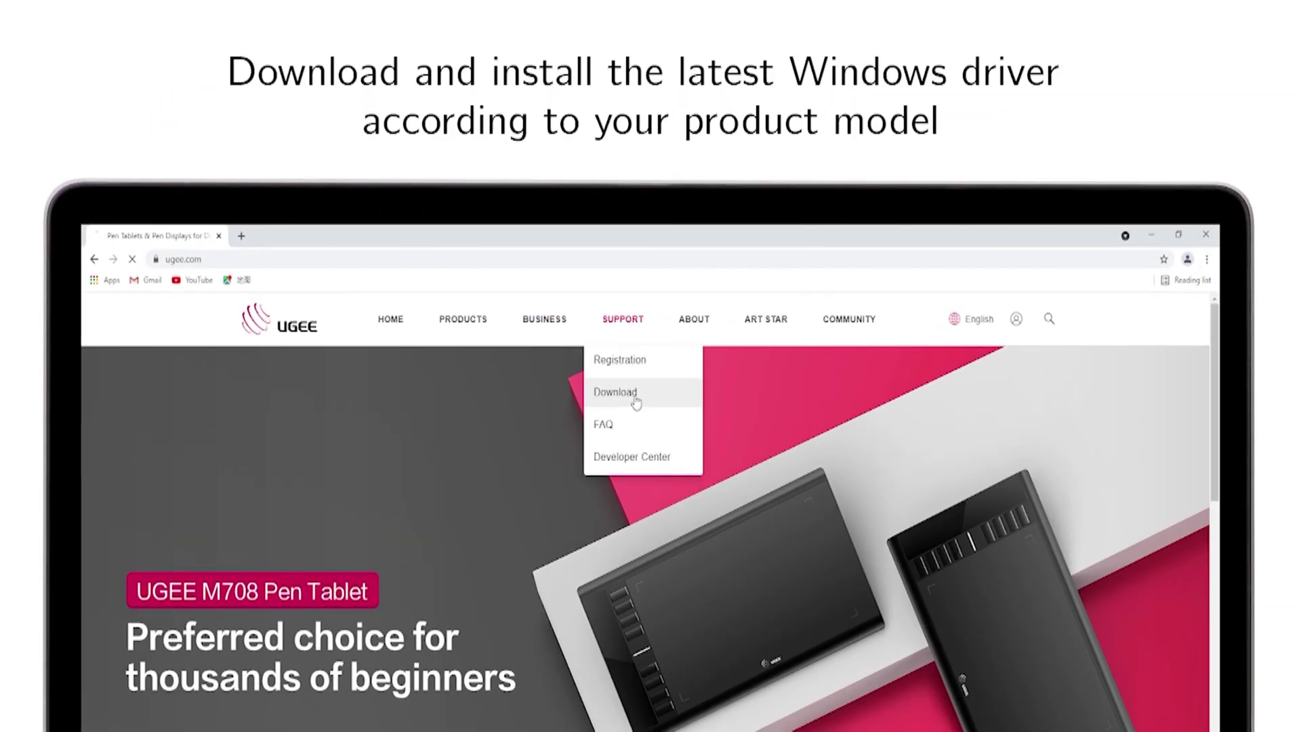
click(635, 393)
- Open the U1200 download page and download the Windows 7/8/10 driver UGEEWin_3.2.1.210831
scroll(652, 508, down, 3)
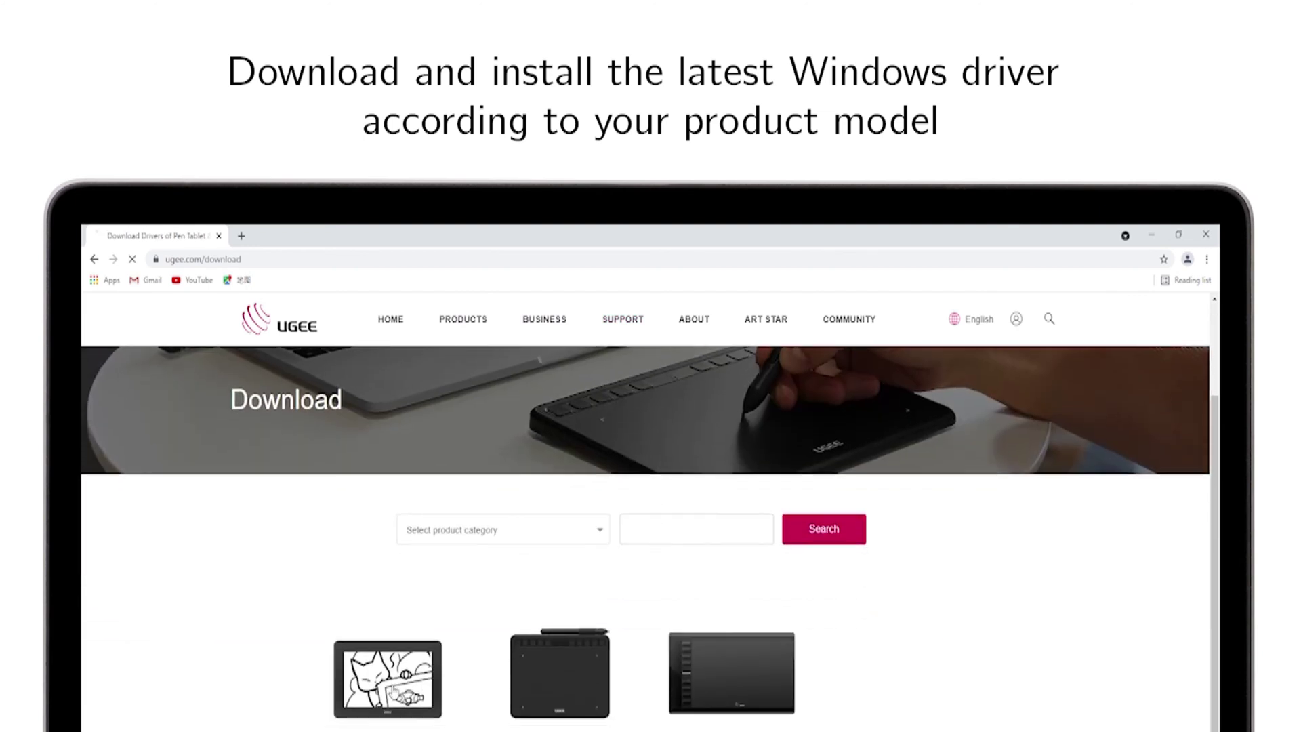
click(549, 665)
scroll(925, 619, down, 2)
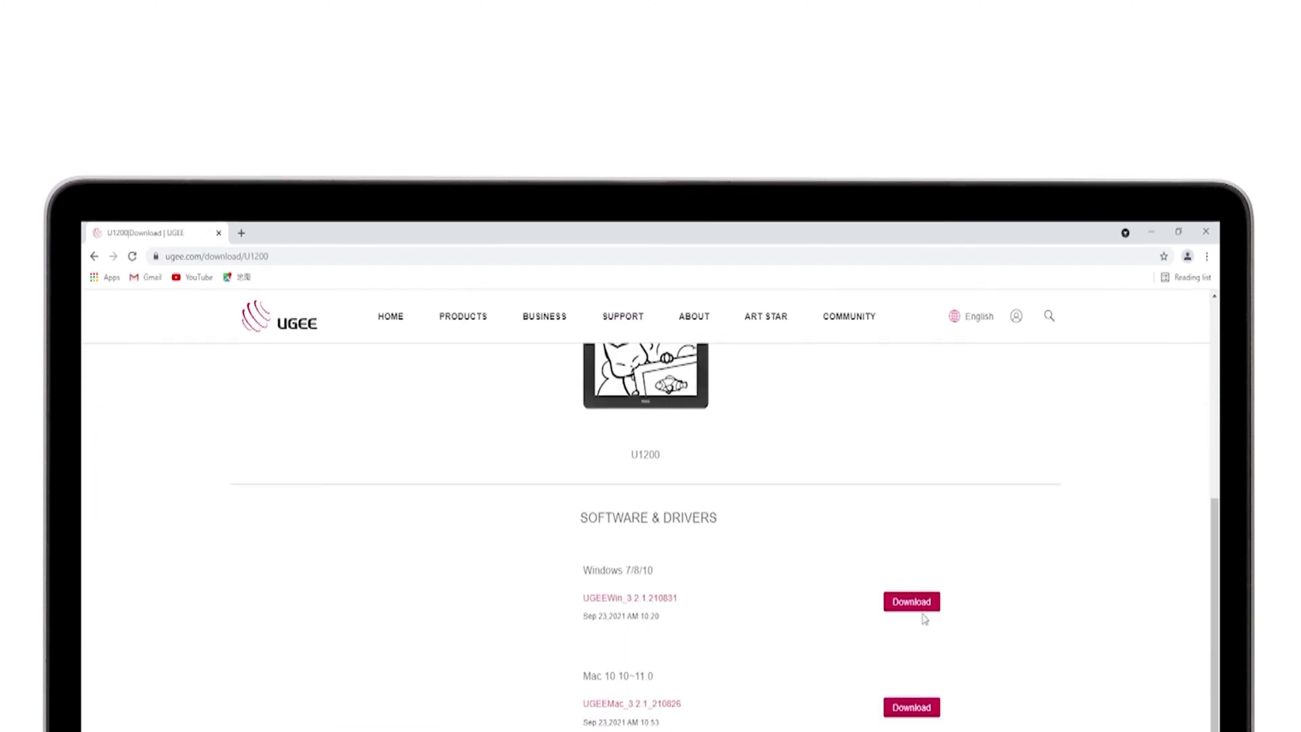
click(927, 603)
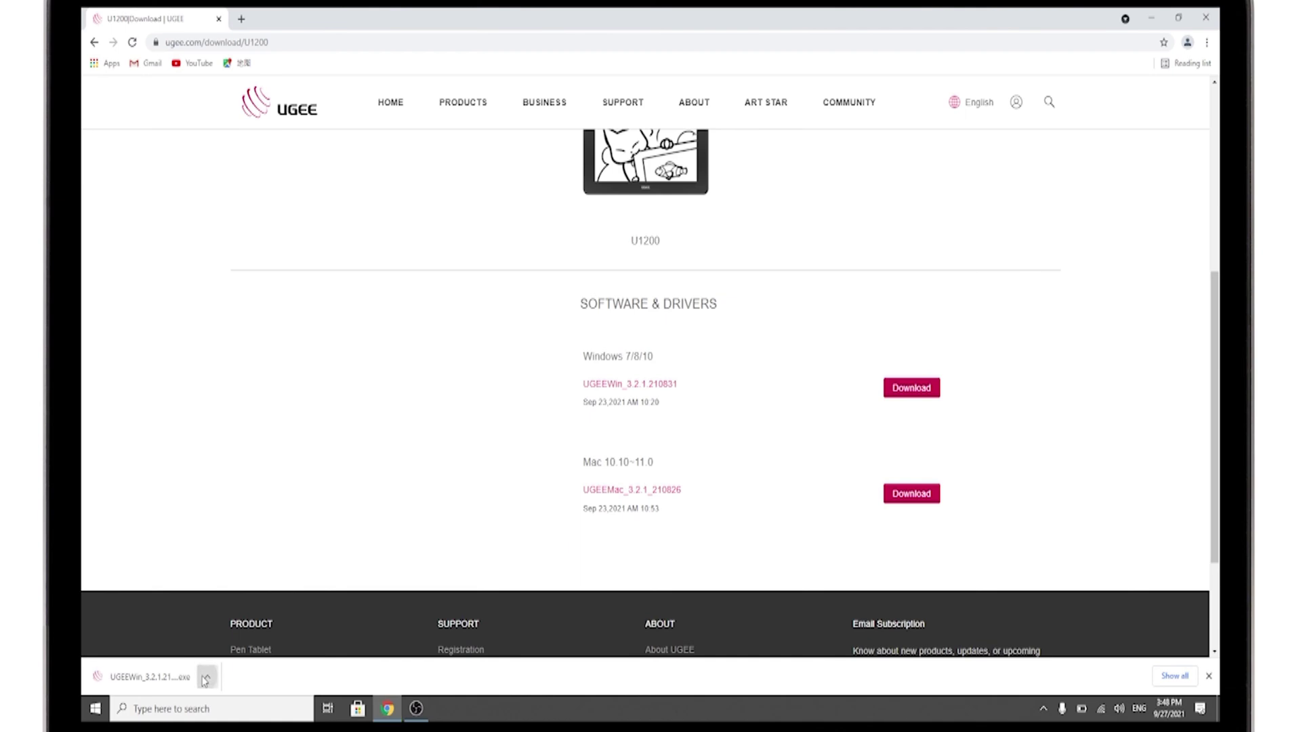
- Run the downloaded Windows driver installer, close the browser, and install the driver with the license agreement accepted
click(207, 676)
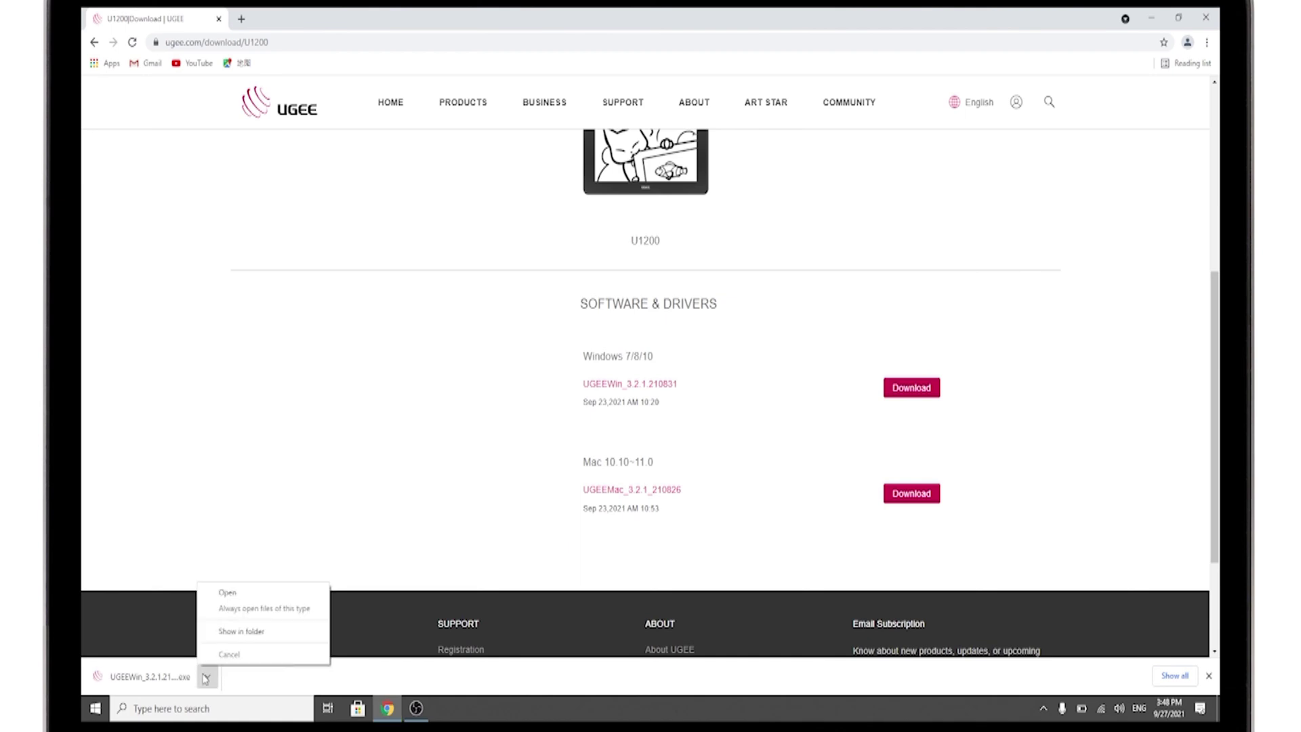
click(227, 593)
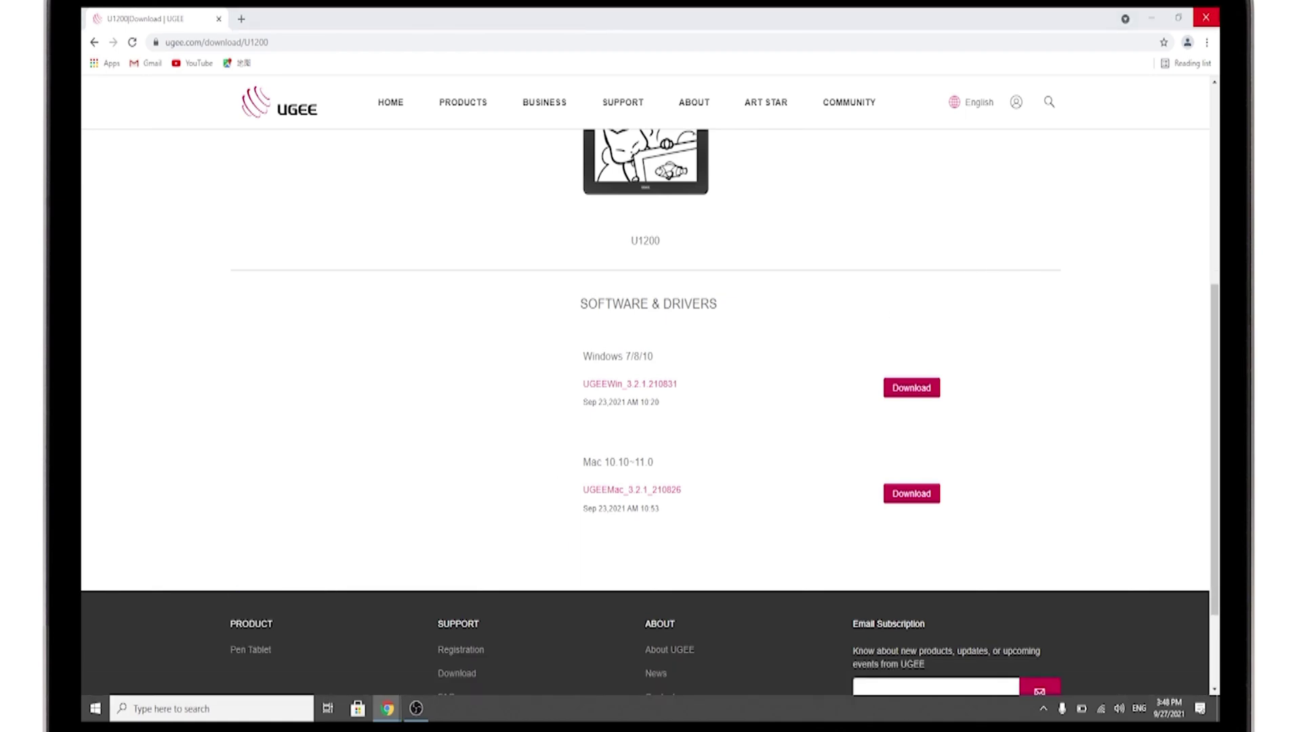
click(1205, 18)
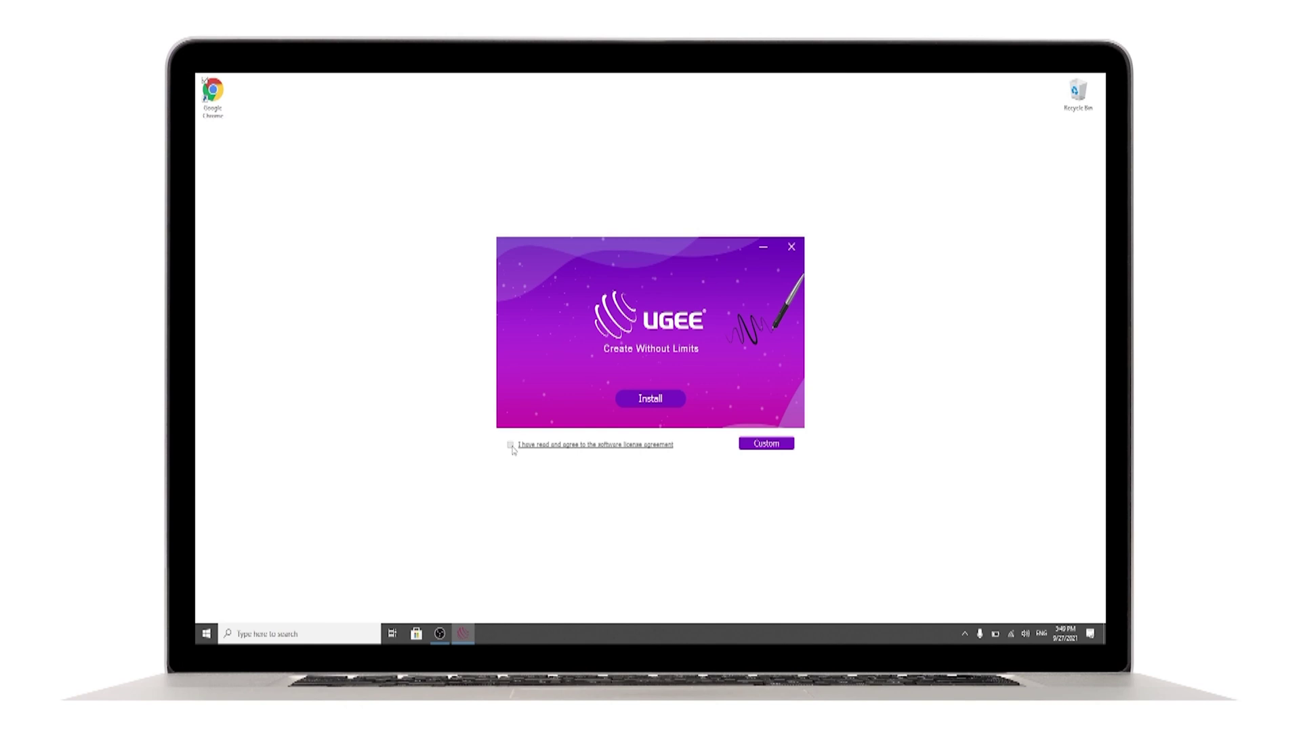
click(644, 401)
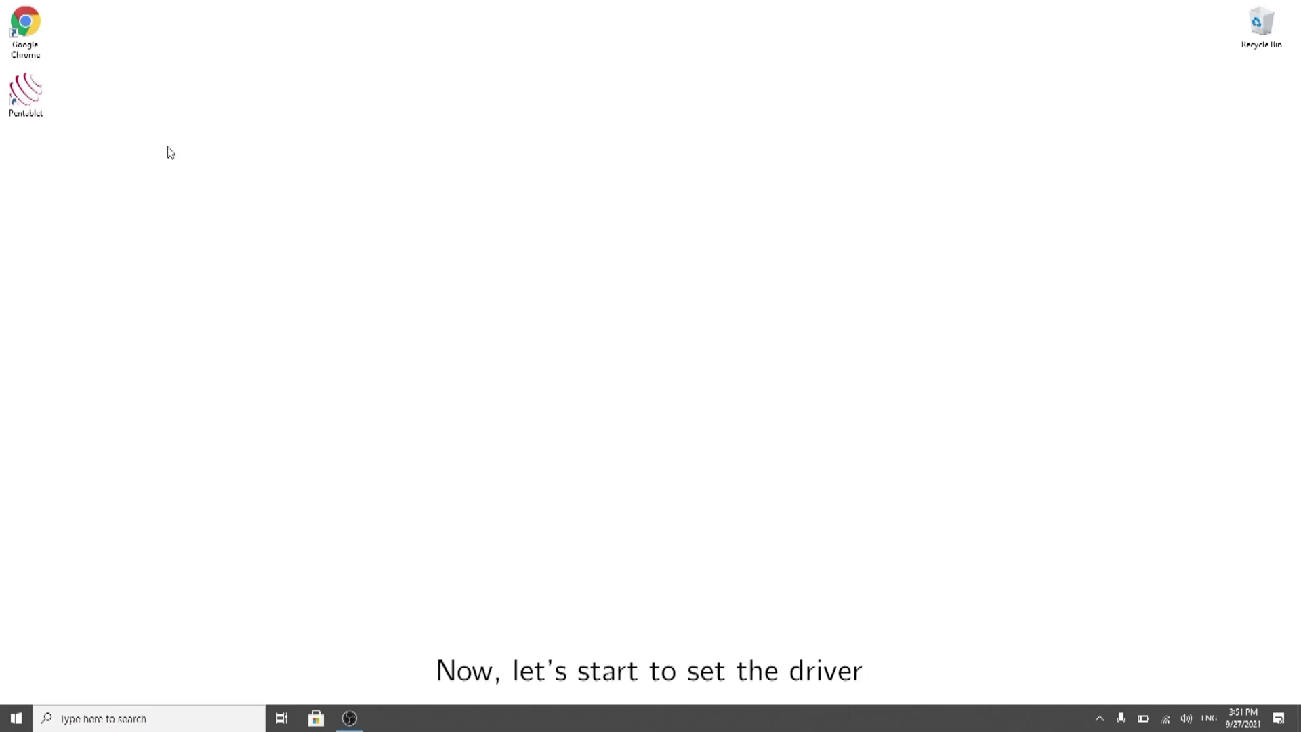
- Launch the PenTablet driver from the desktop, and view its diagnostic tool from the driver settings
double_click(26, 92)
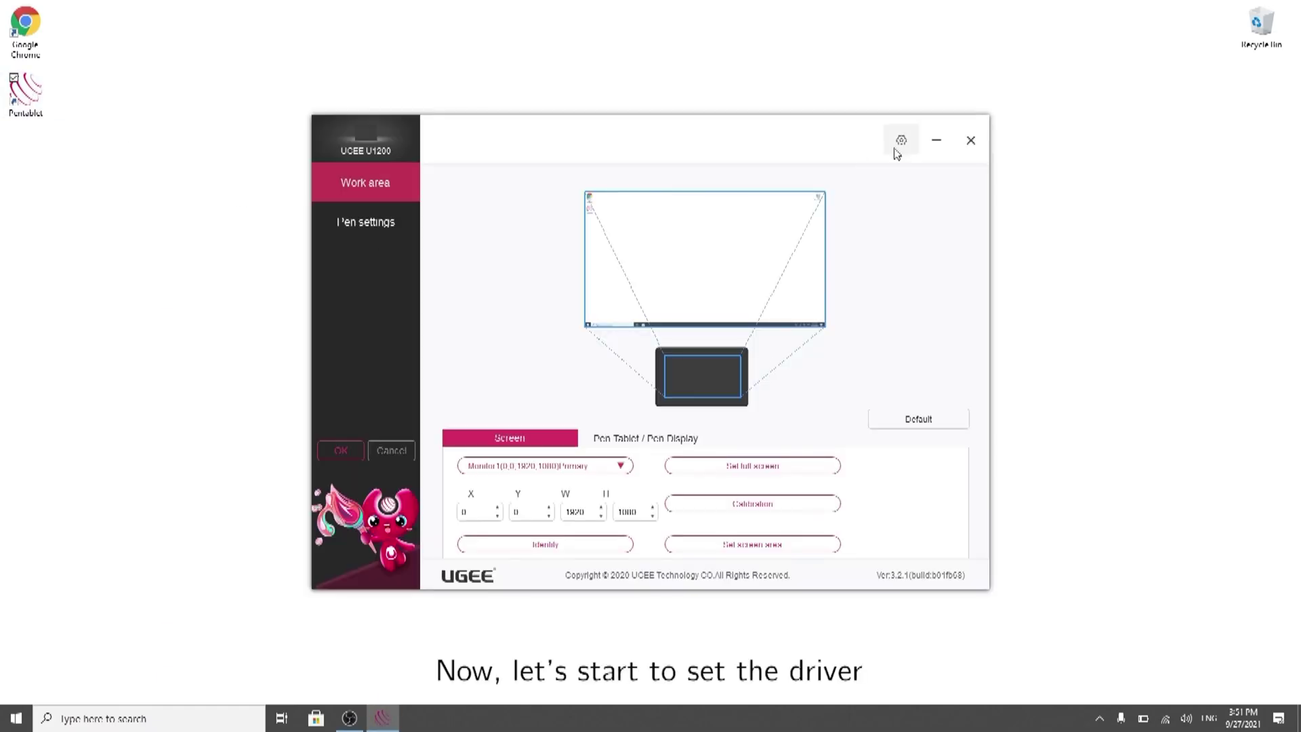
click(900, 141)
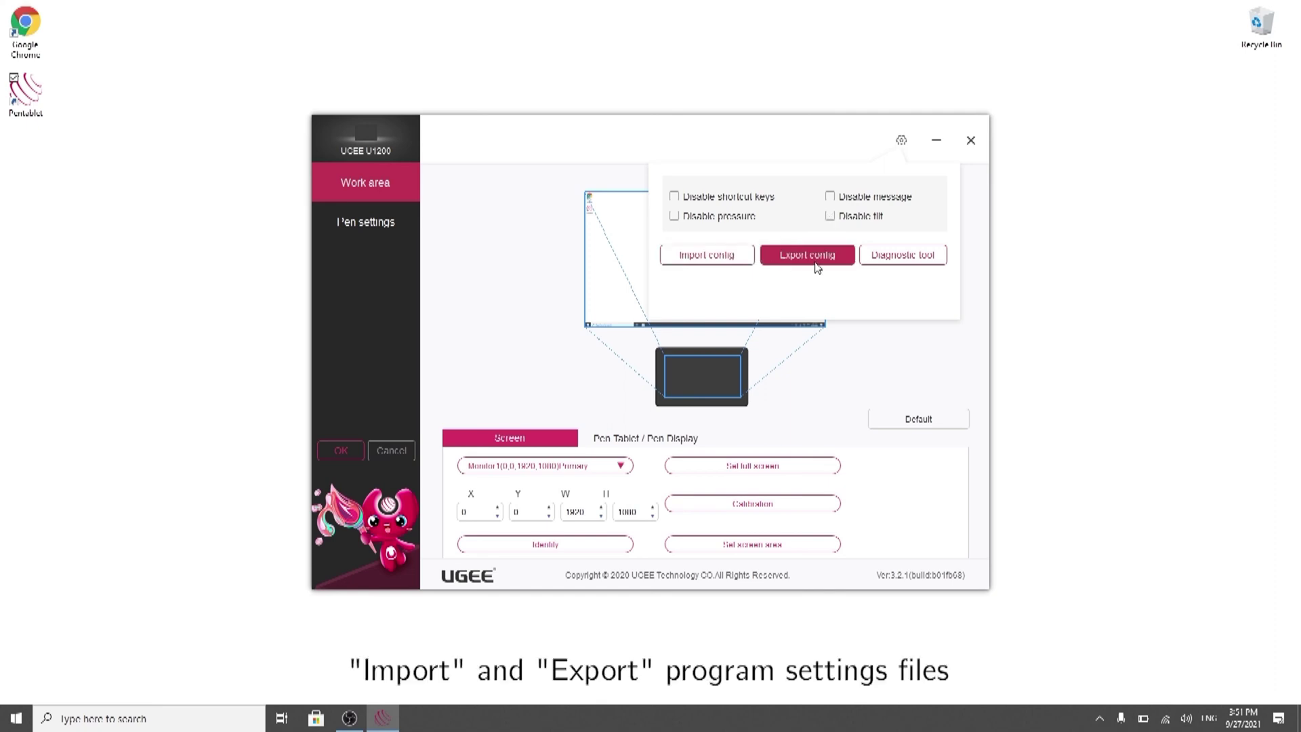
click(908, 258)
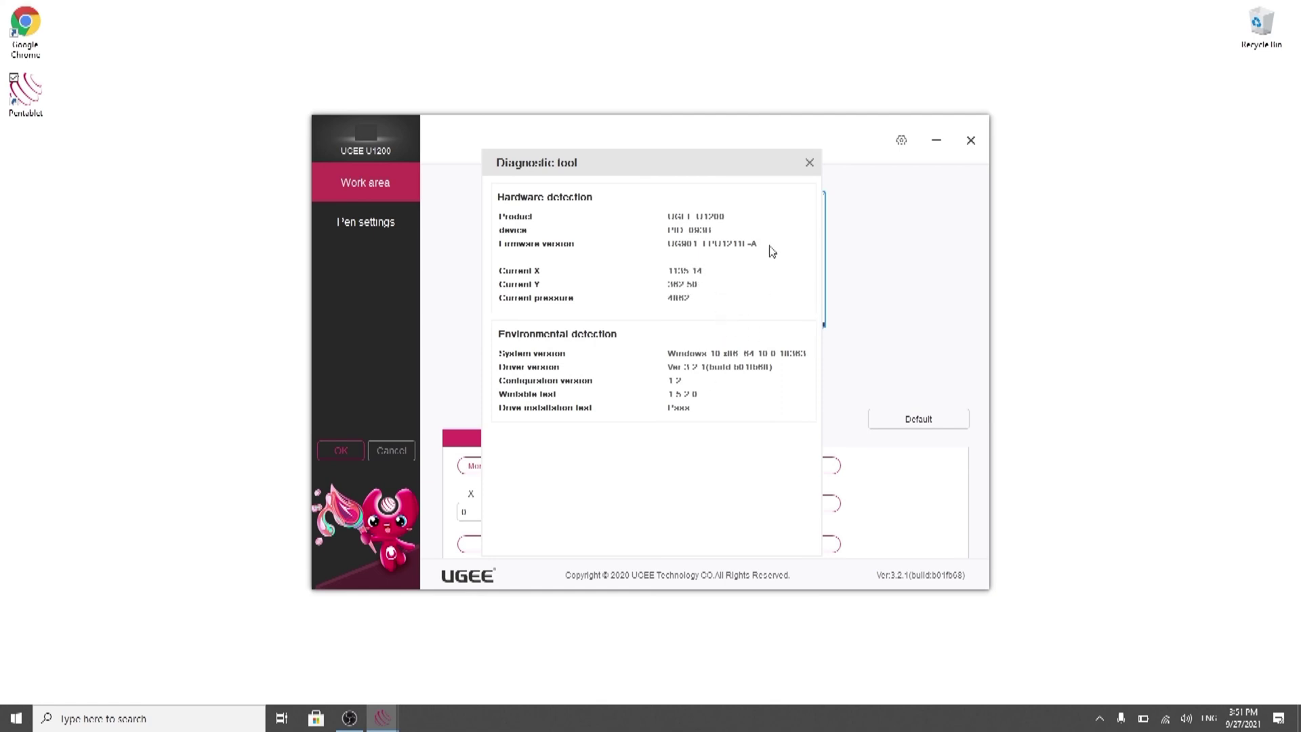
click(808, 164)
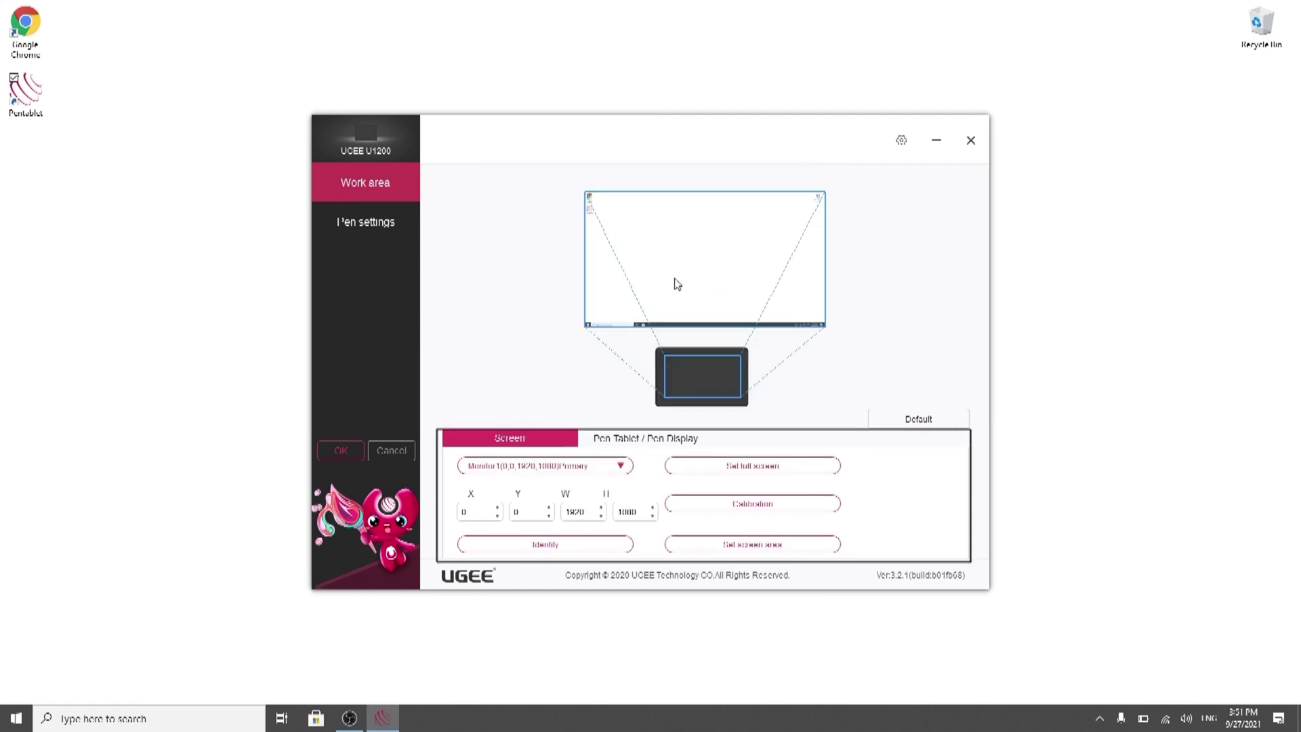
- Map the work area to all monitors, and switch it back to the primary Monitor1
click(510, 468)
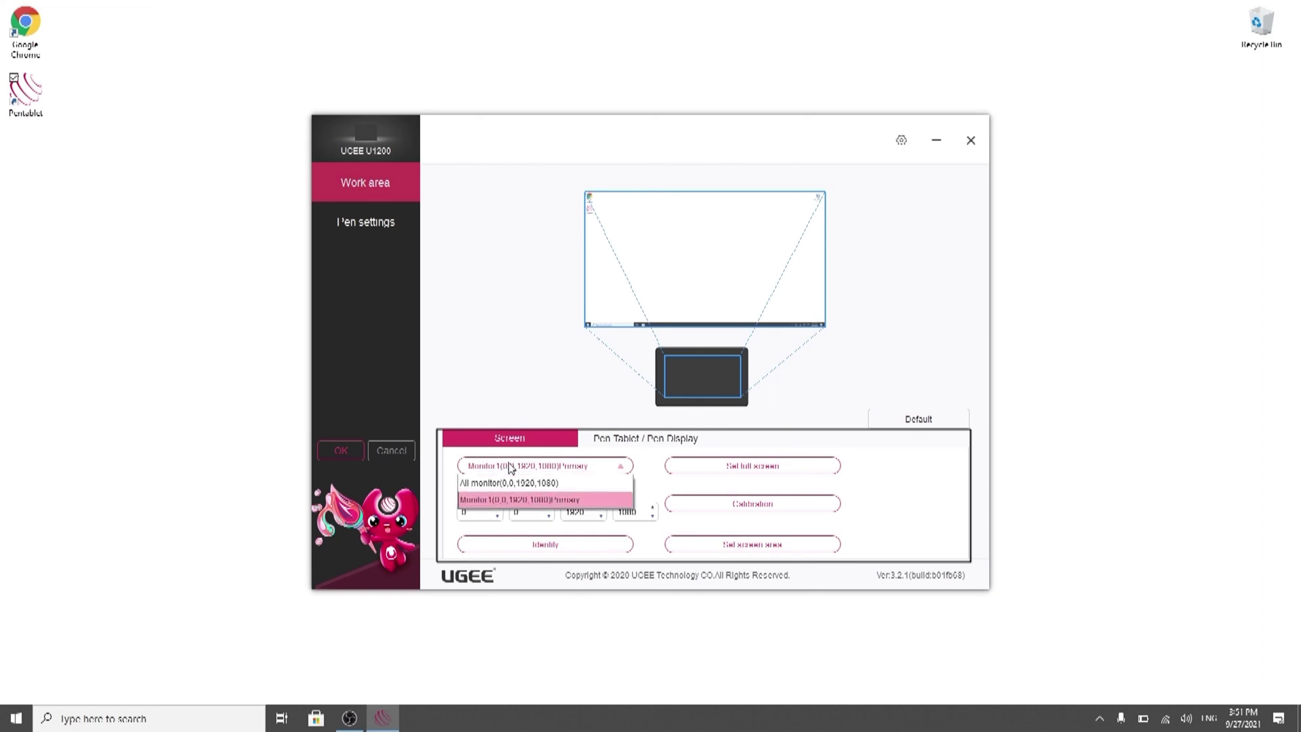
click(507, 481)
click(535, 467)
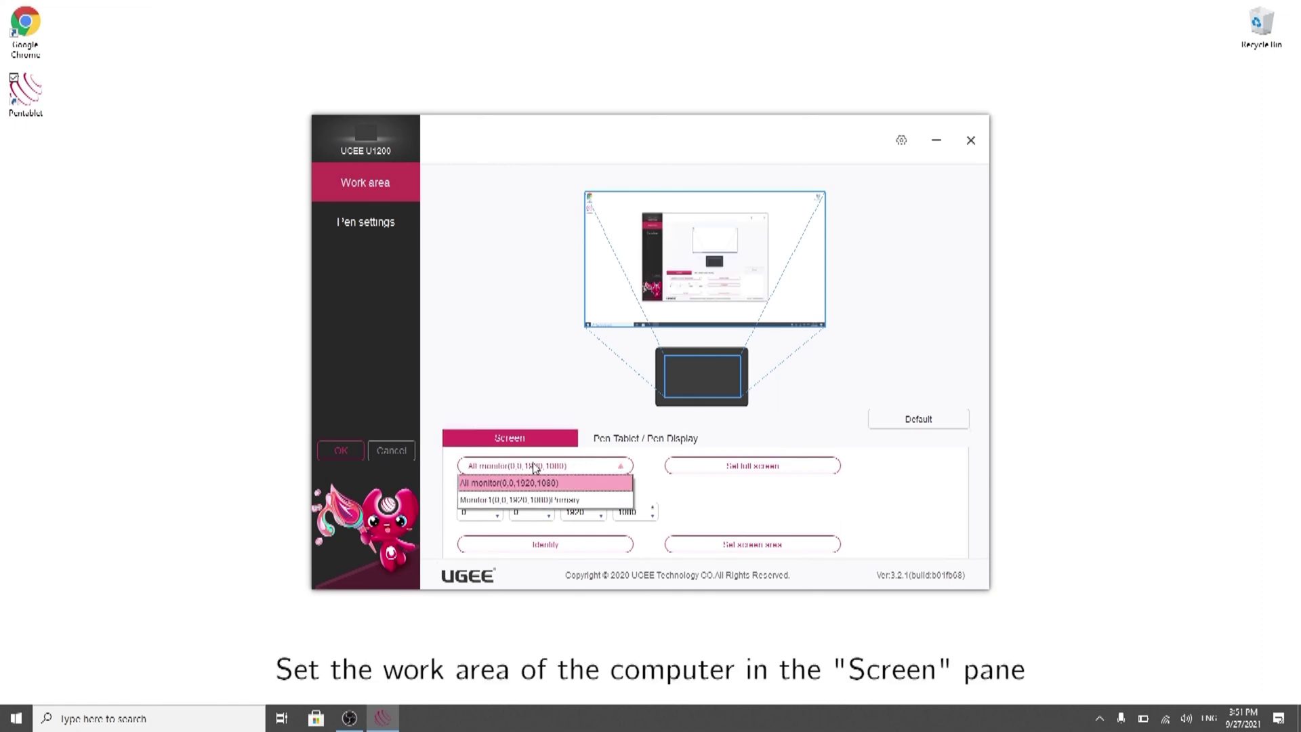
click(528, 499)
- Mark out a custom screen work area of about 1196 × 784, and restore it to the full screen
click(752, 542)
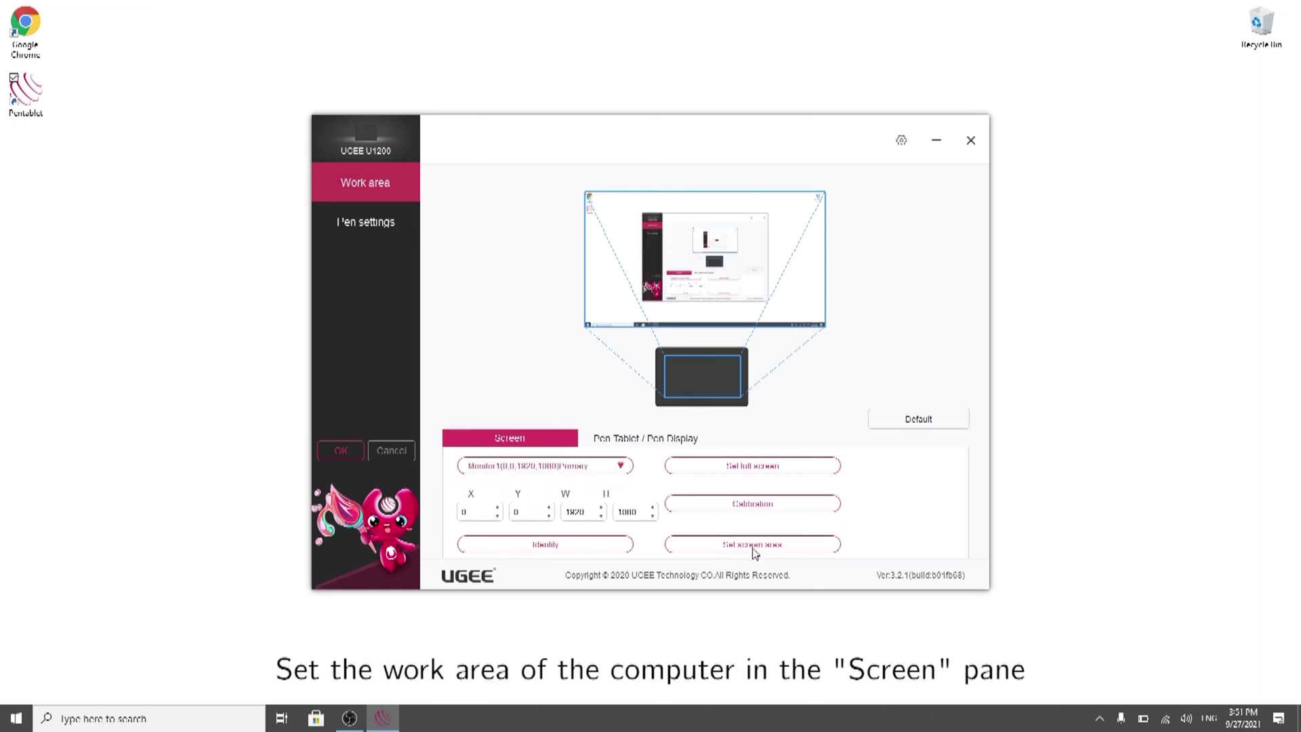
click(272, 30)
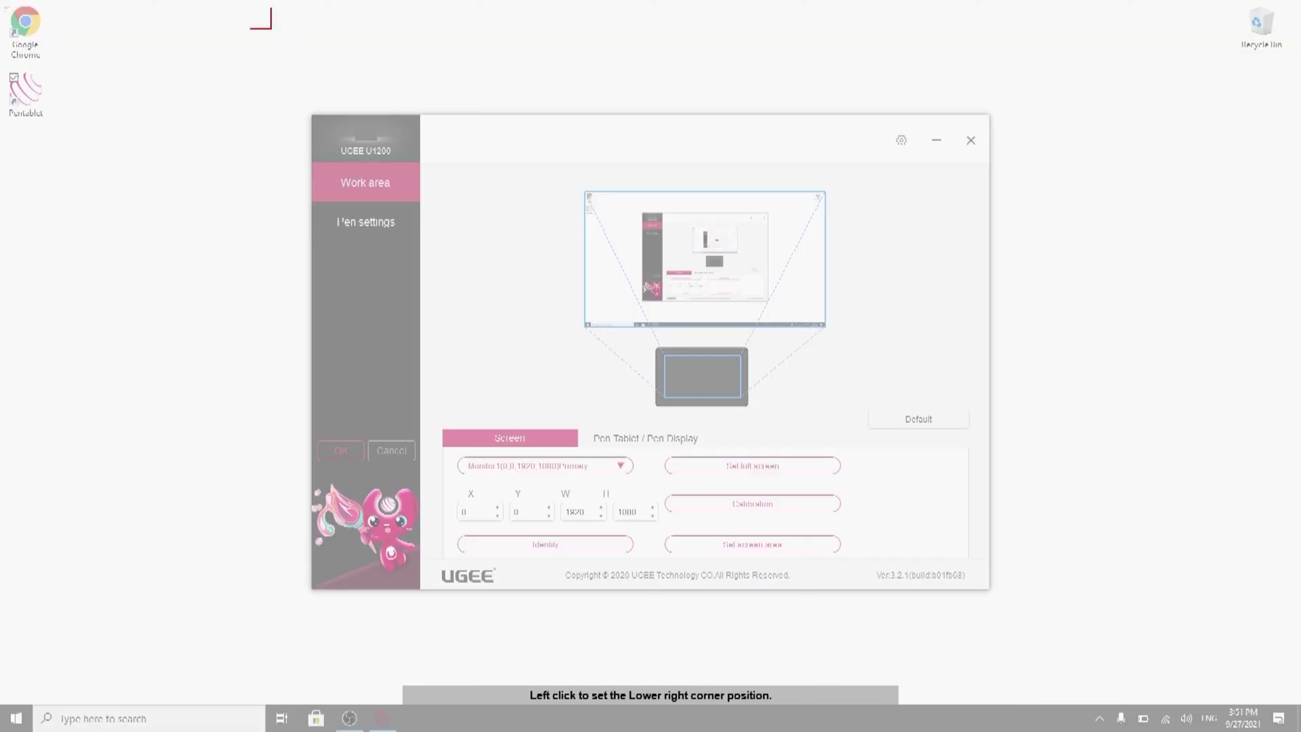
click(1083, 561)
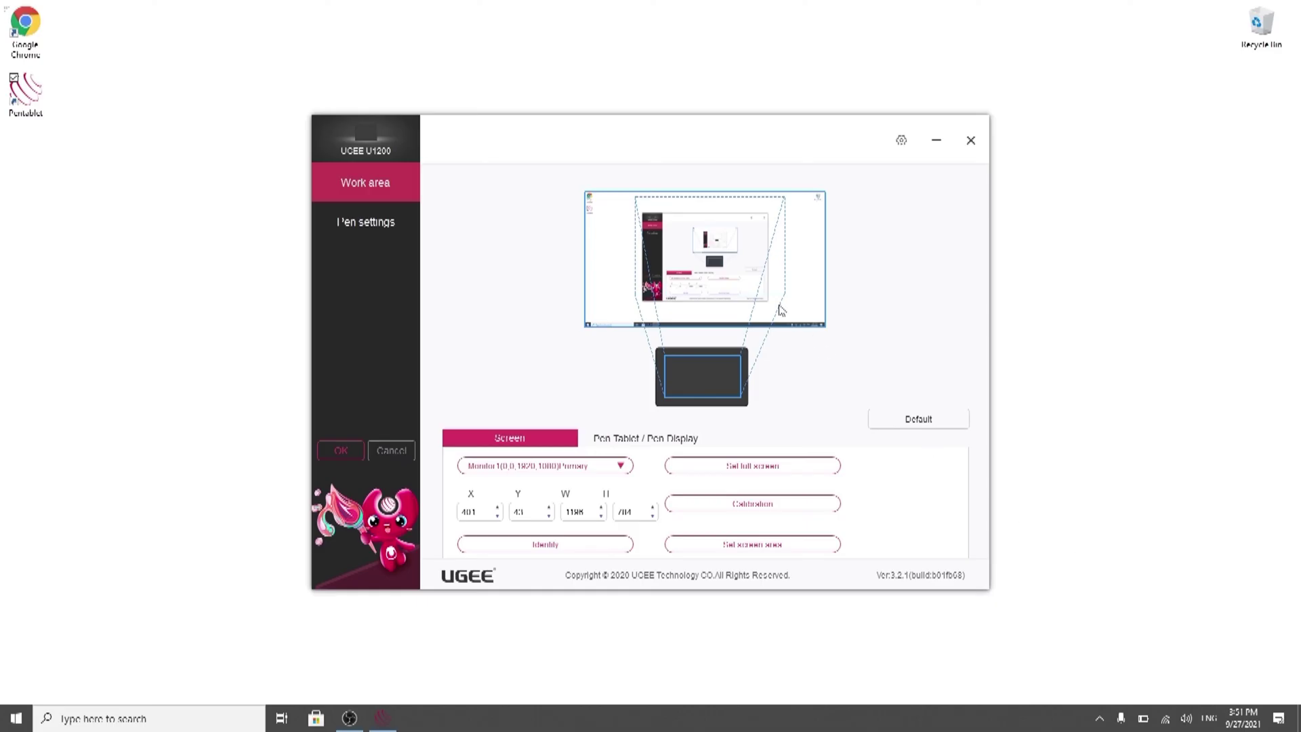
click(736, 467)
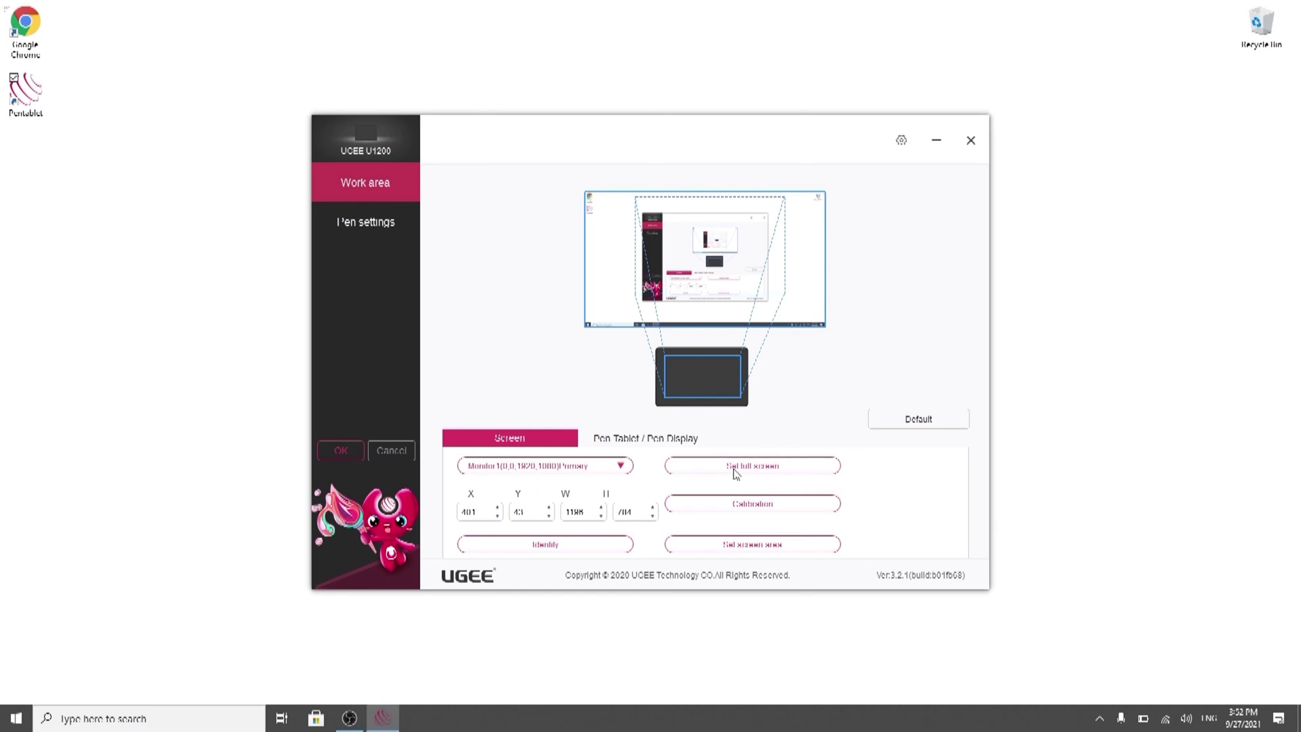
- Mark out a custom pen display area of about 348 × 164, and restore the display's full area
click(630, 440)
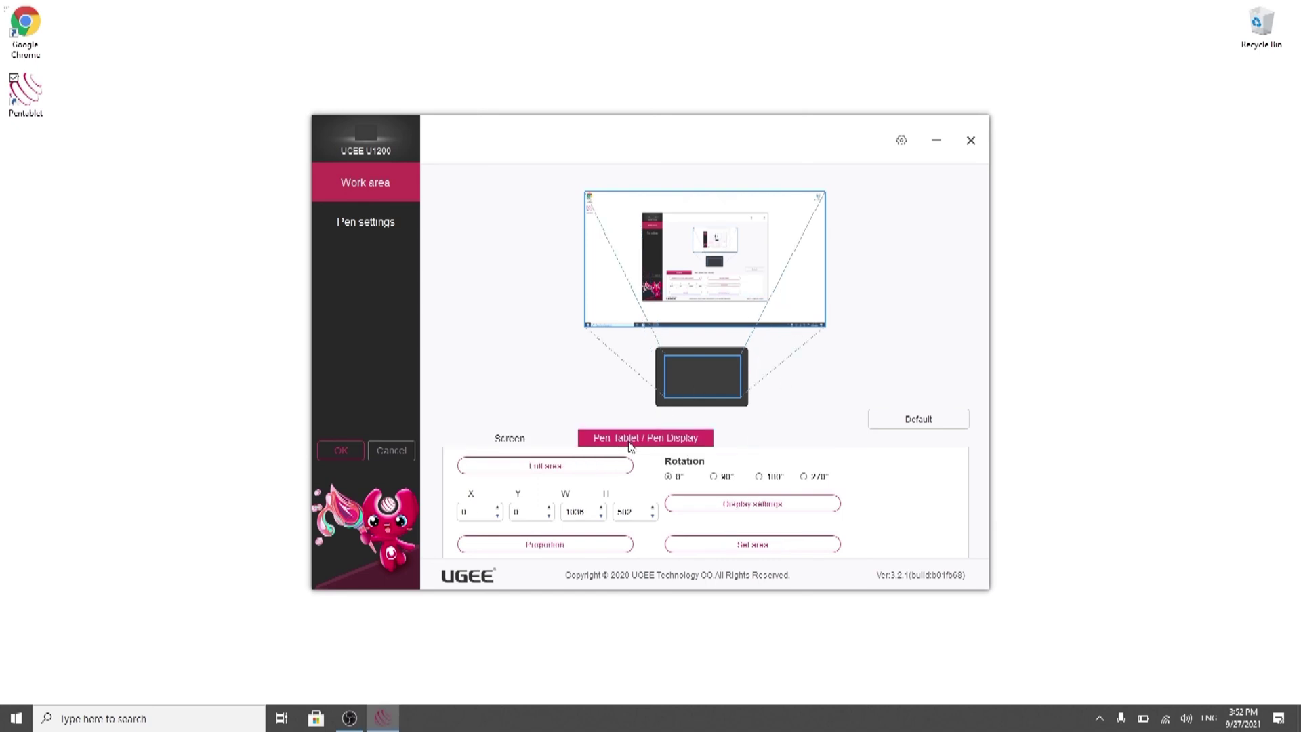
click(725, 544)
click(724, 544)
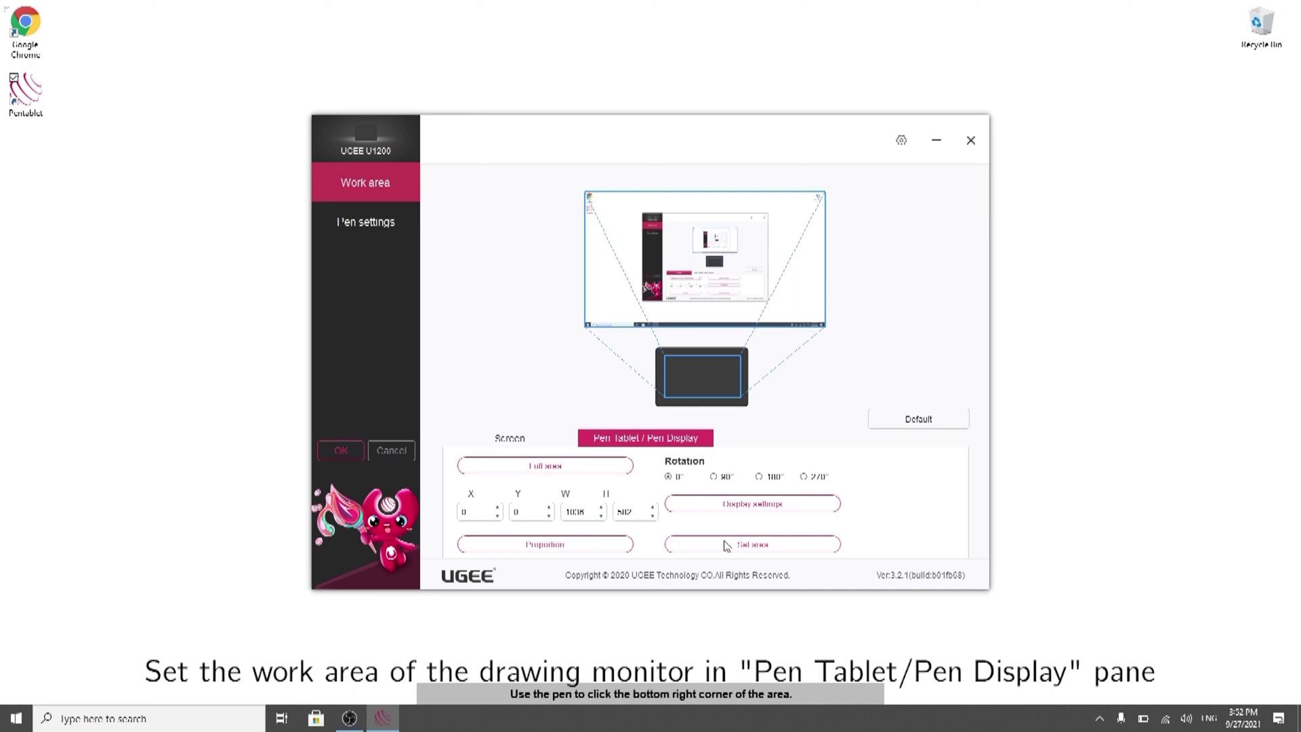
click(973, 86)
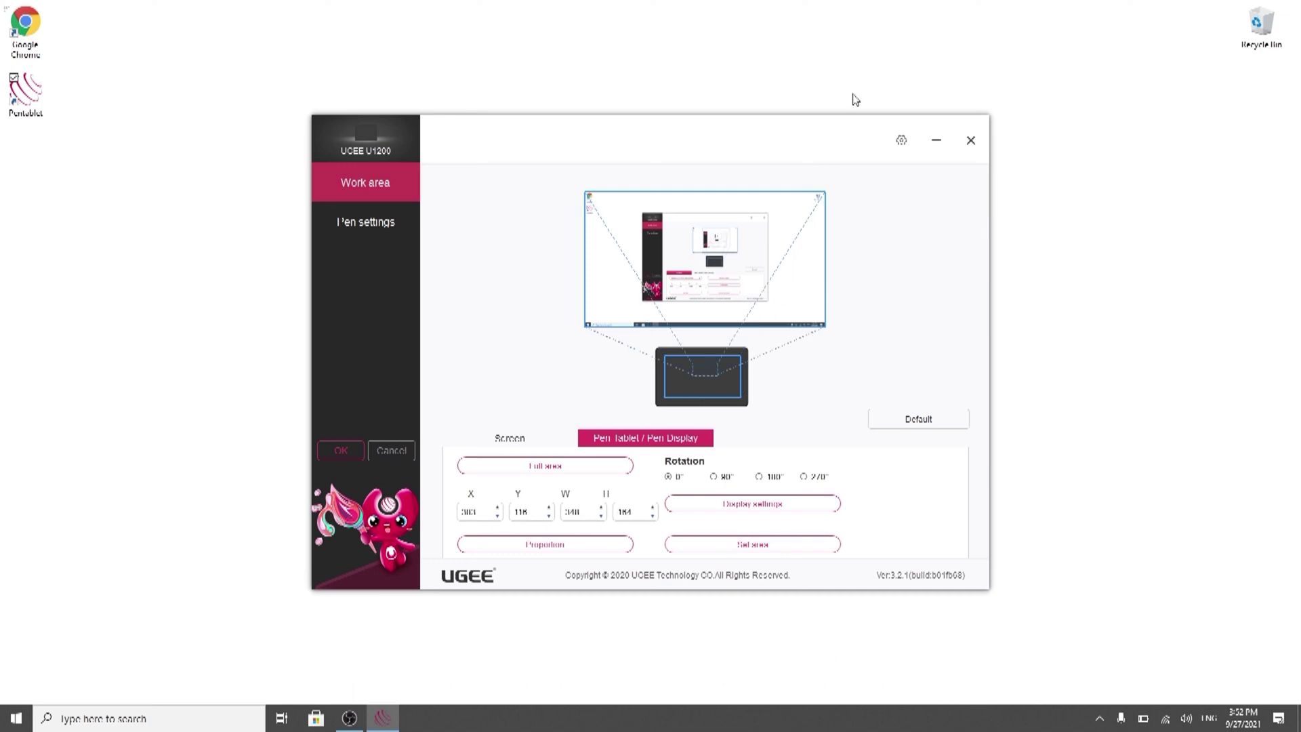
click(597, 466)
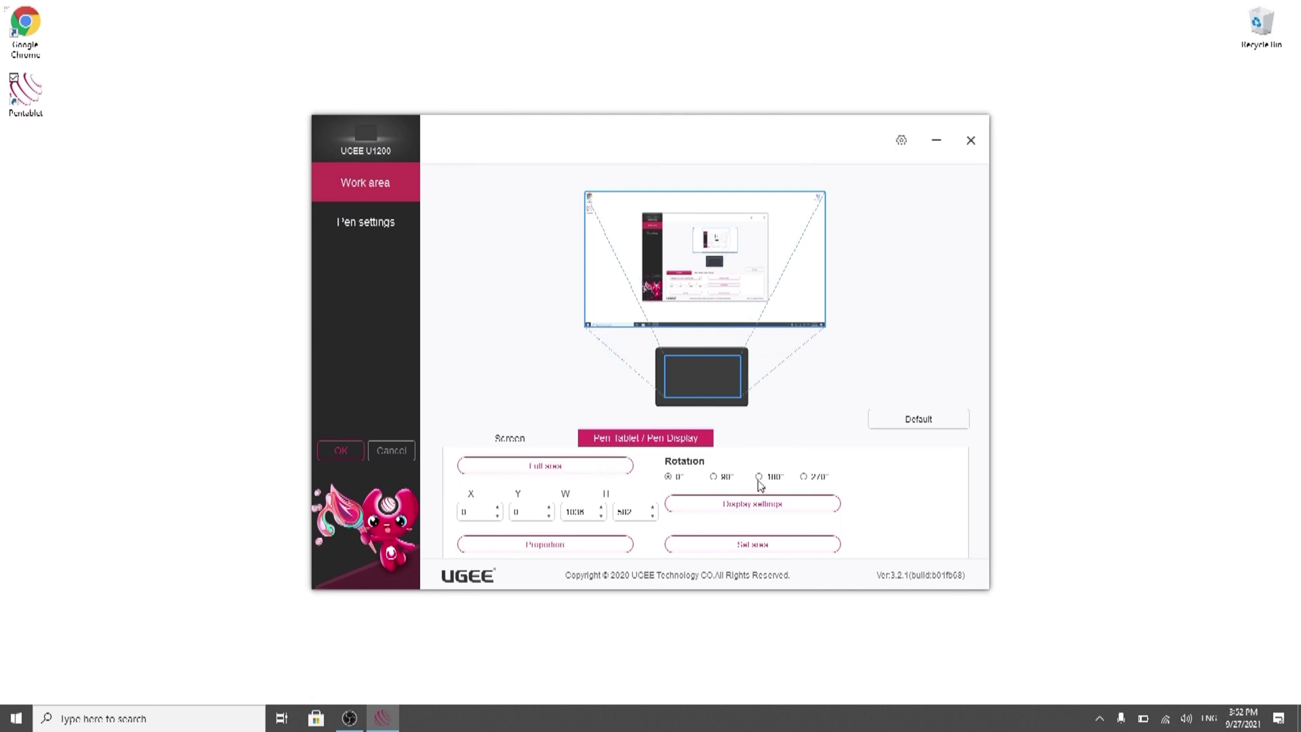
- In the pen settings, add photoshop.exe from the Adobe Photoshop 2020 program folder to the application list
click(369, 212)
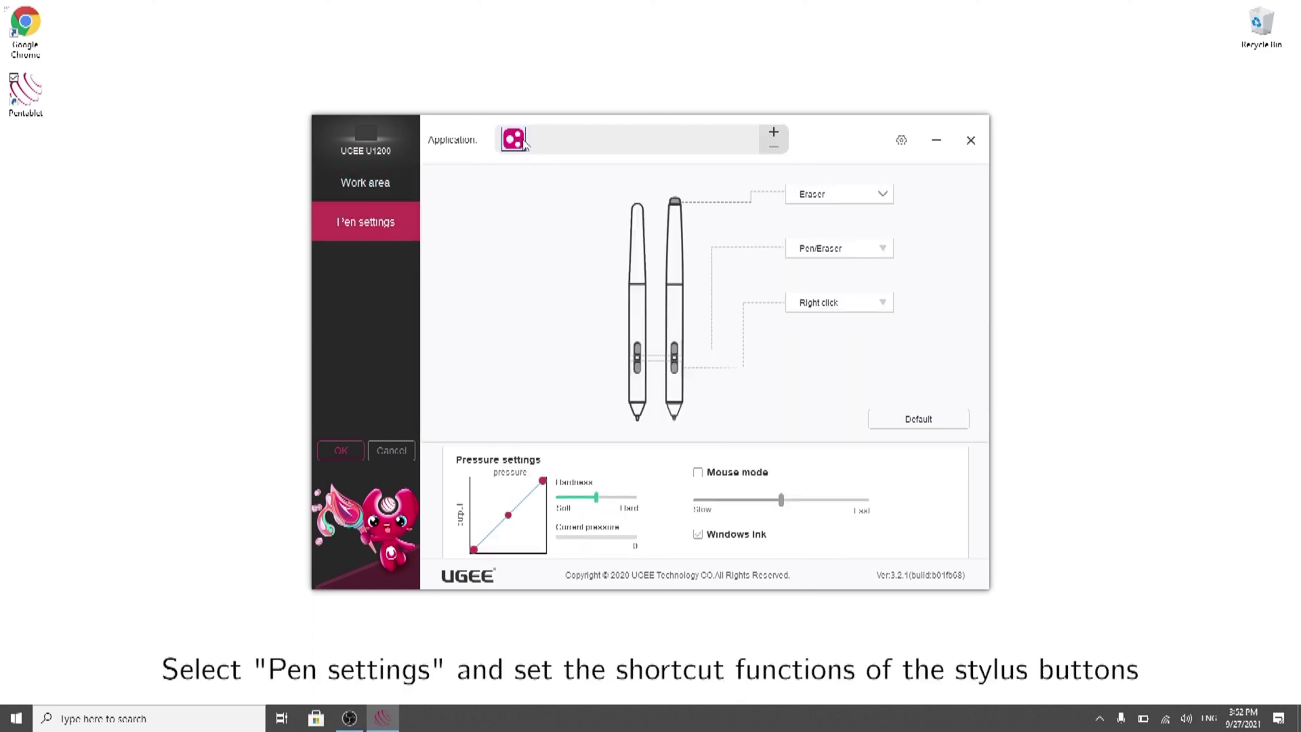
click(774, 132)
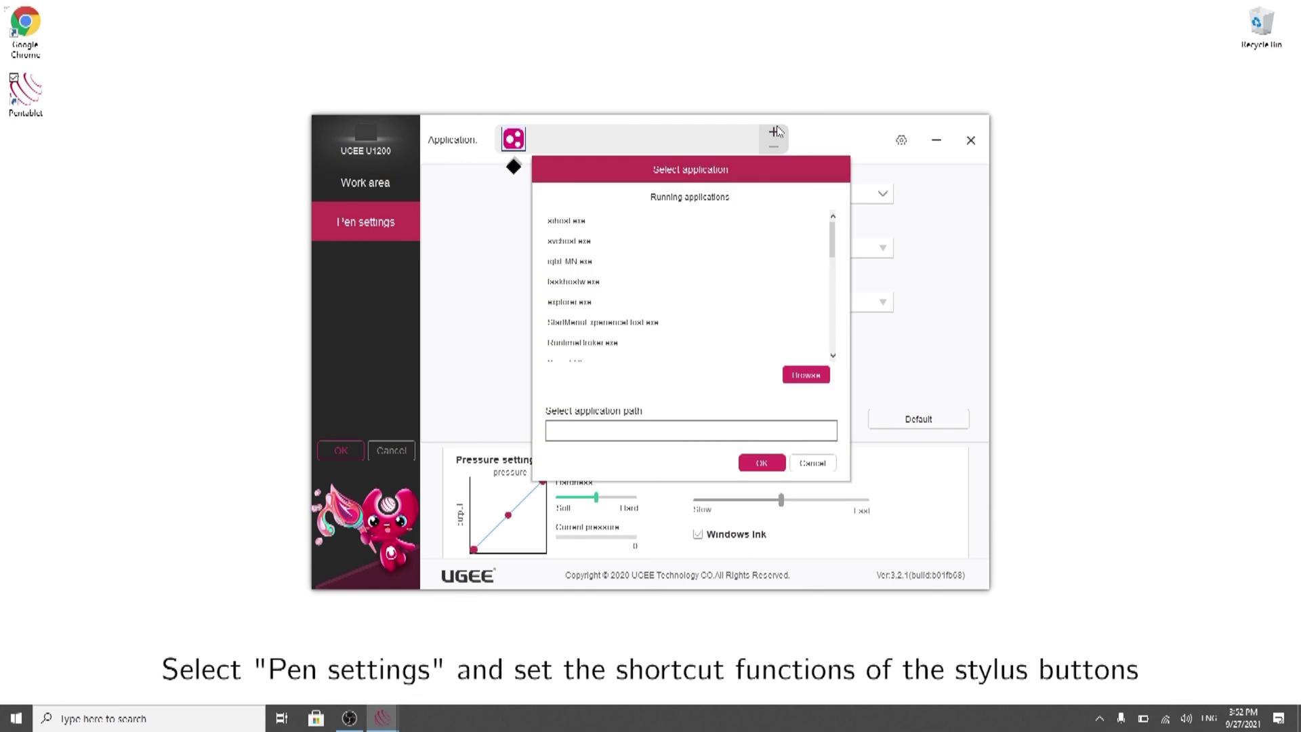
scroll(664, 311, down, 2)
click(807, 376)
double_click(695, 271)
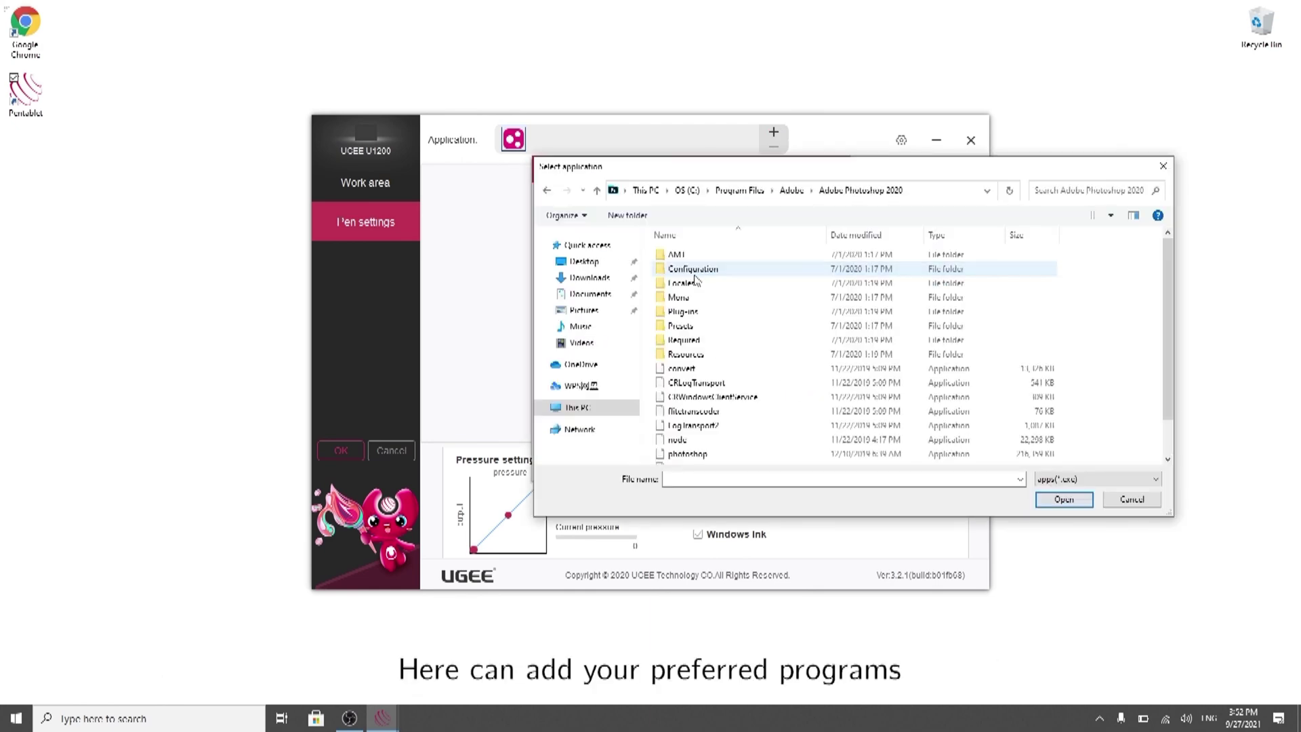
scroll(801, 328, down, 1)
double_click(738, 416)
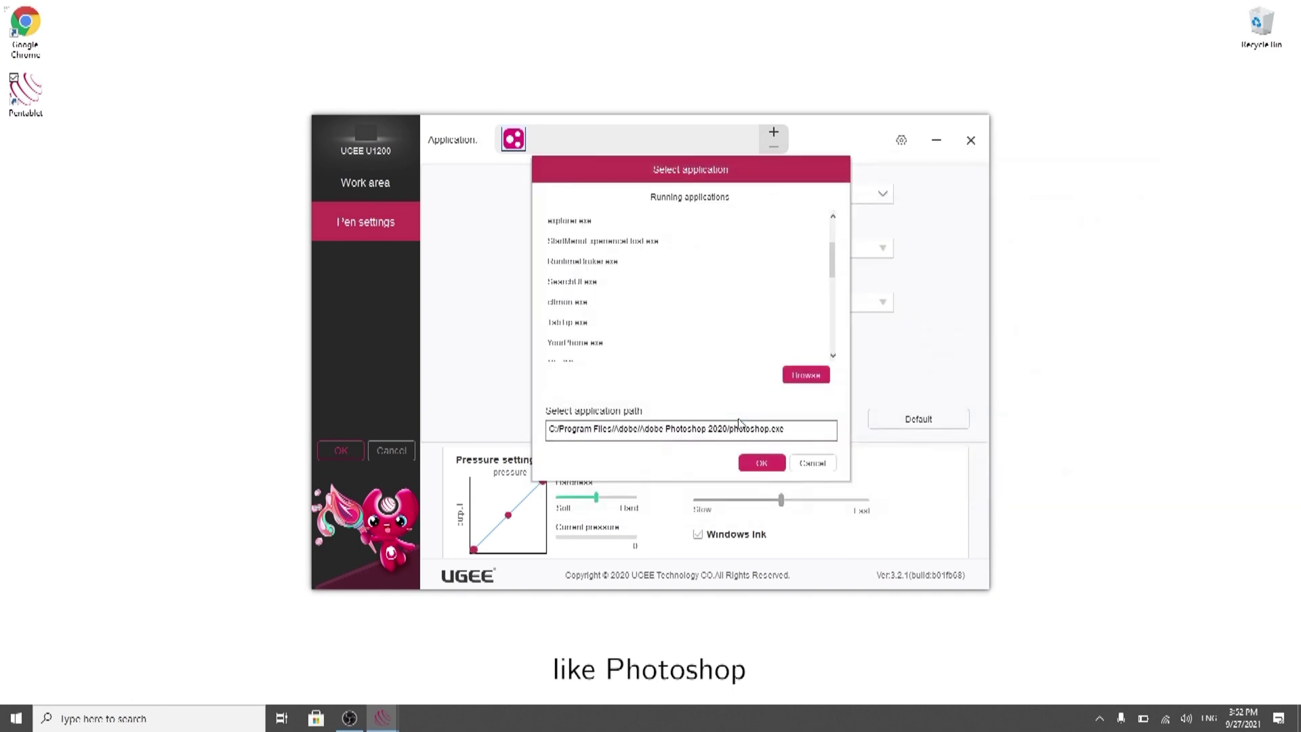
click(762, 462)
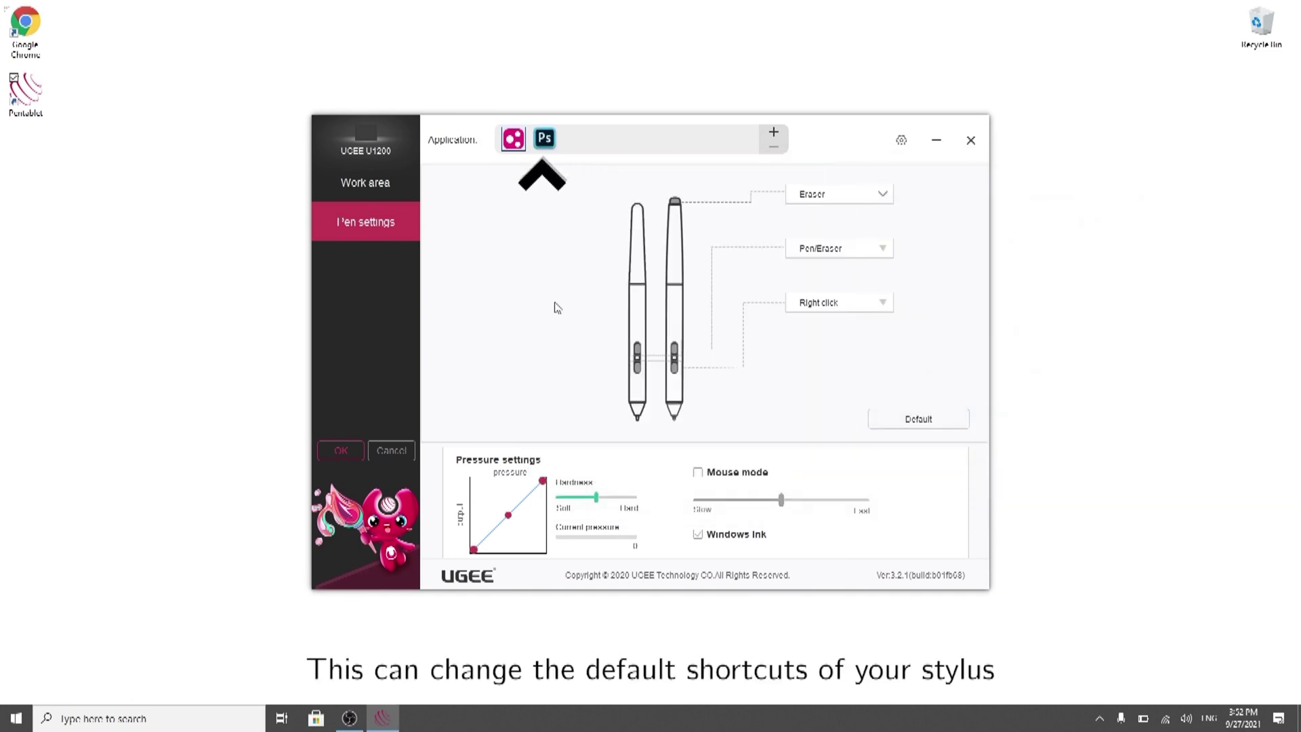
- Assign a custom mouse control of Left Alt plus Right click to the stylus's eraser end in the general profile
click(821, 195)
click(815, 231)
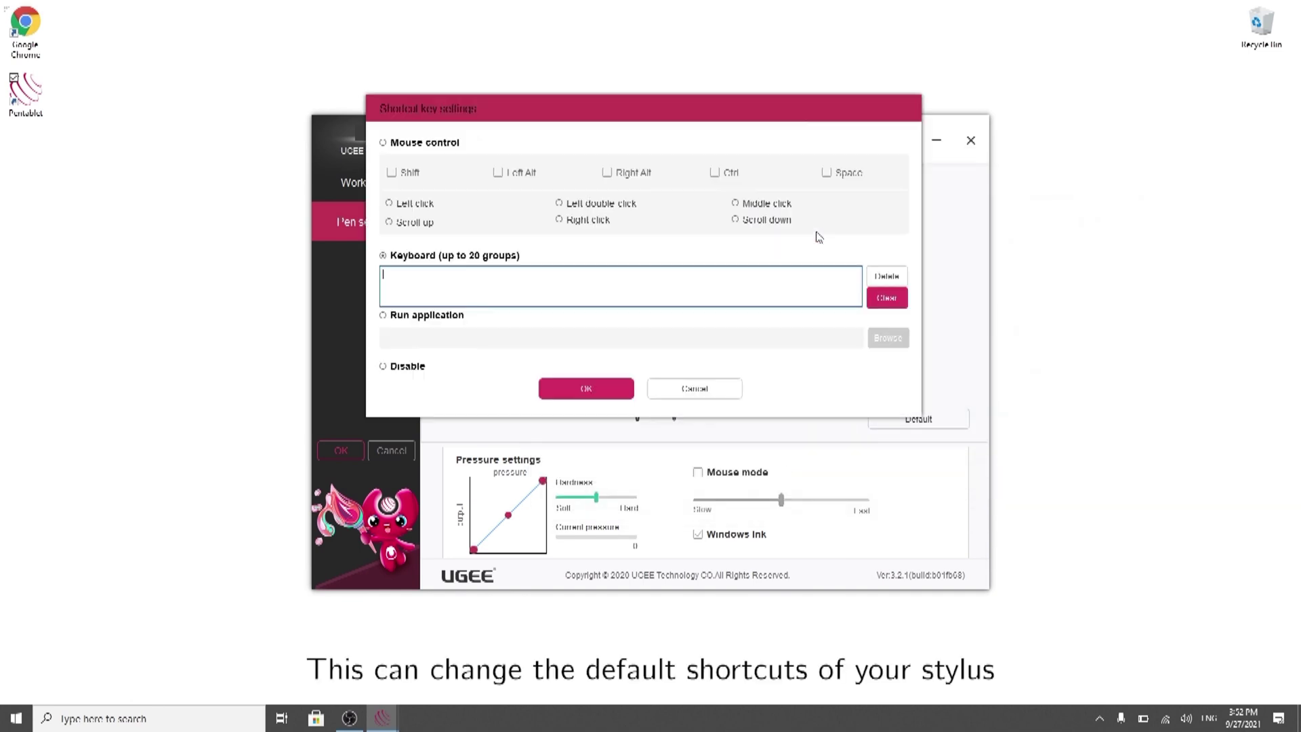
click(383, 144)
click(497, 173)
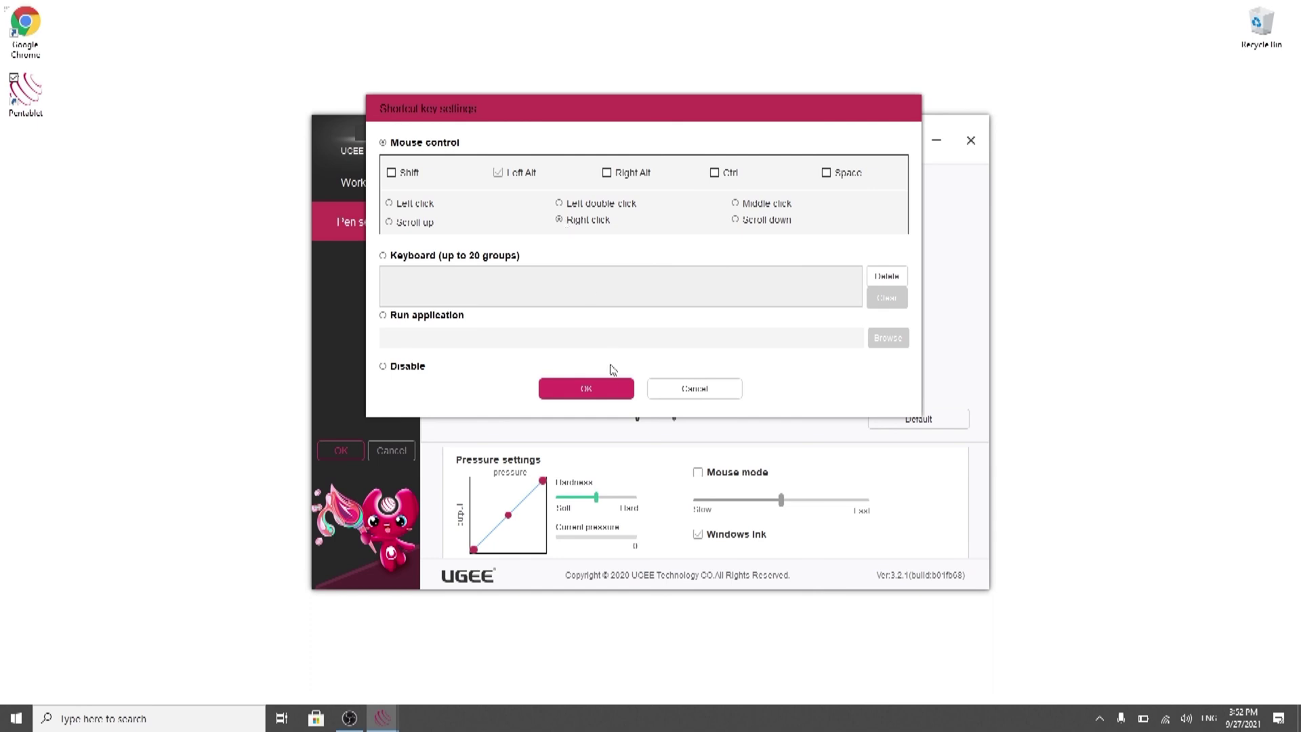
click(612, 382)
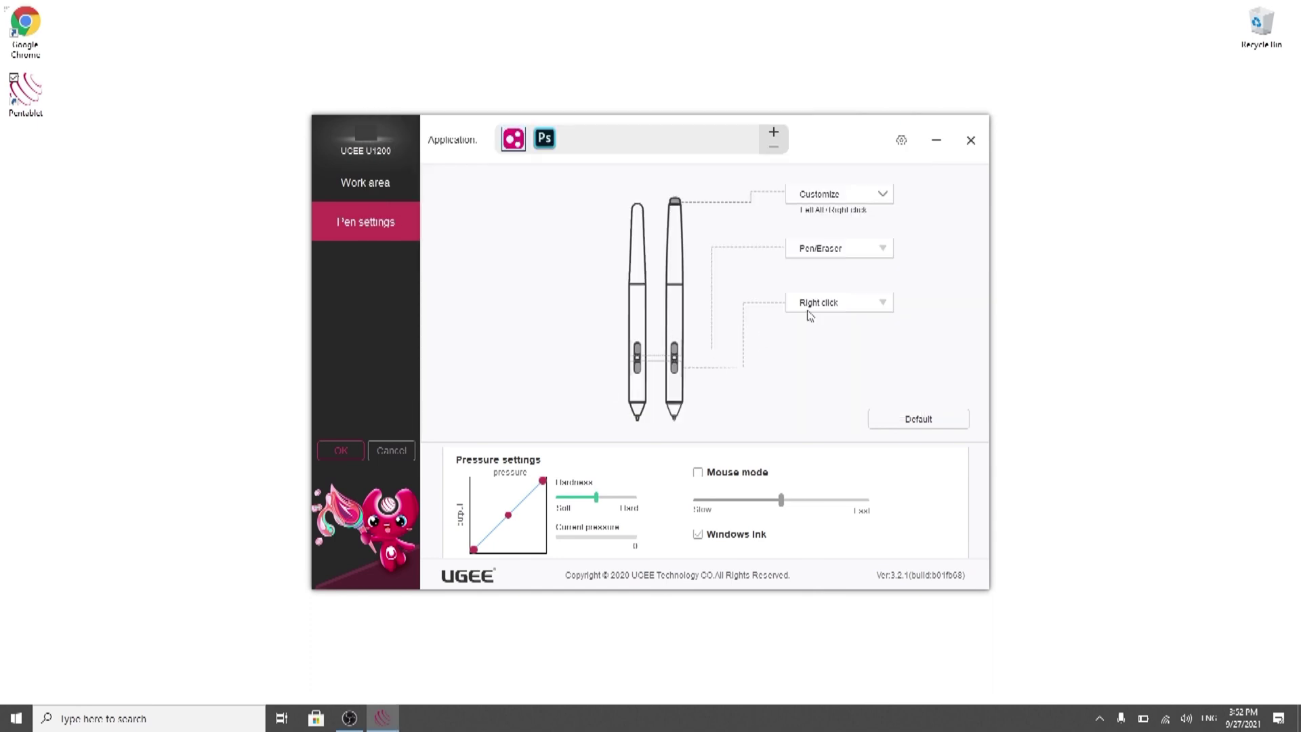
- Assign the custom keyboard shortcut Alt+V to the stylus's upper barrel button in the general profile
click(854, 255)
click(838, 291)
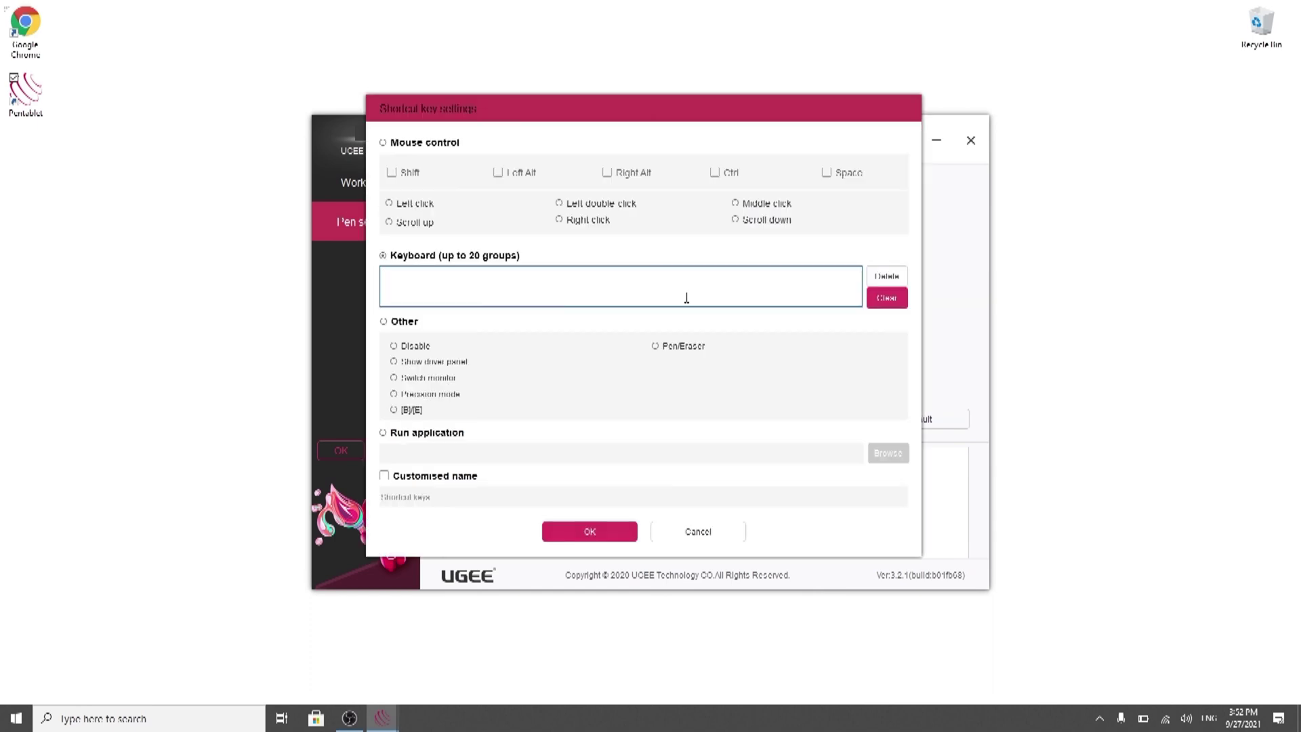
key(alt)
click(610, 532)
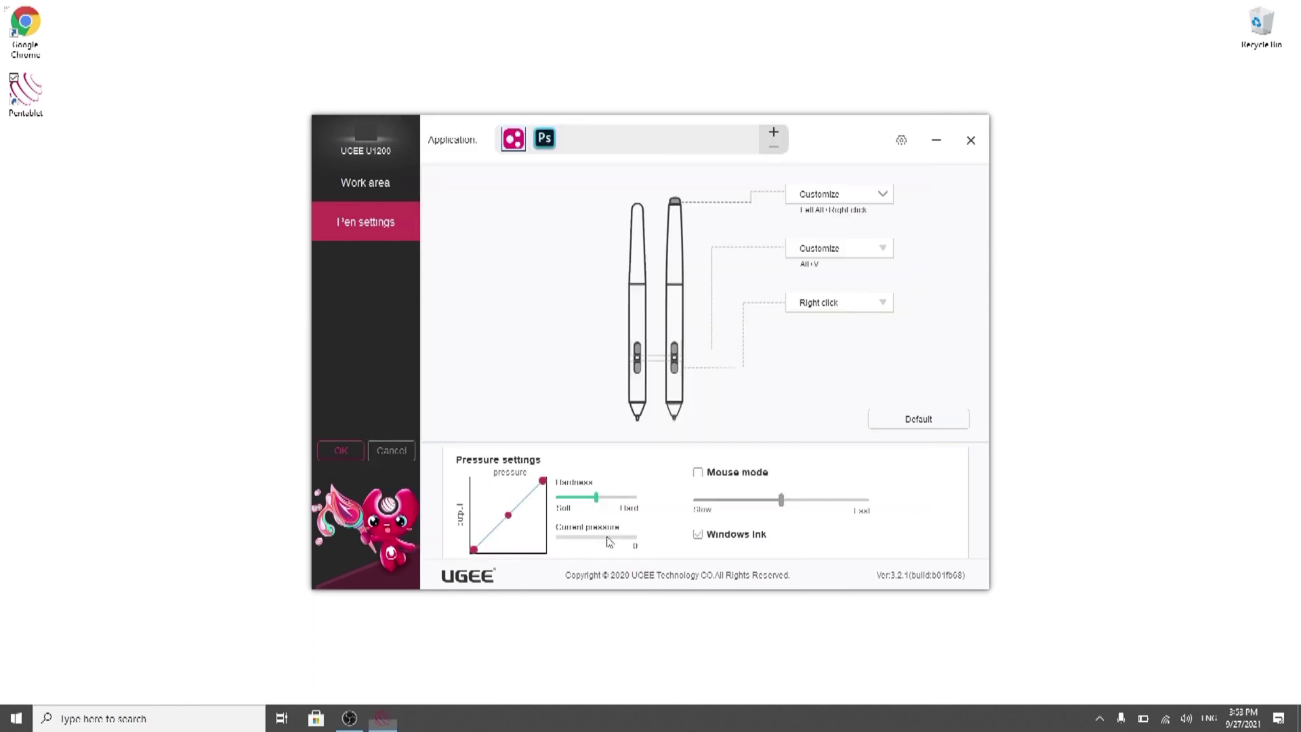
- Assign the custom Precision mode function to the stylus's lower barrel button in the general profile
click(889, 306)
click(848, 341)
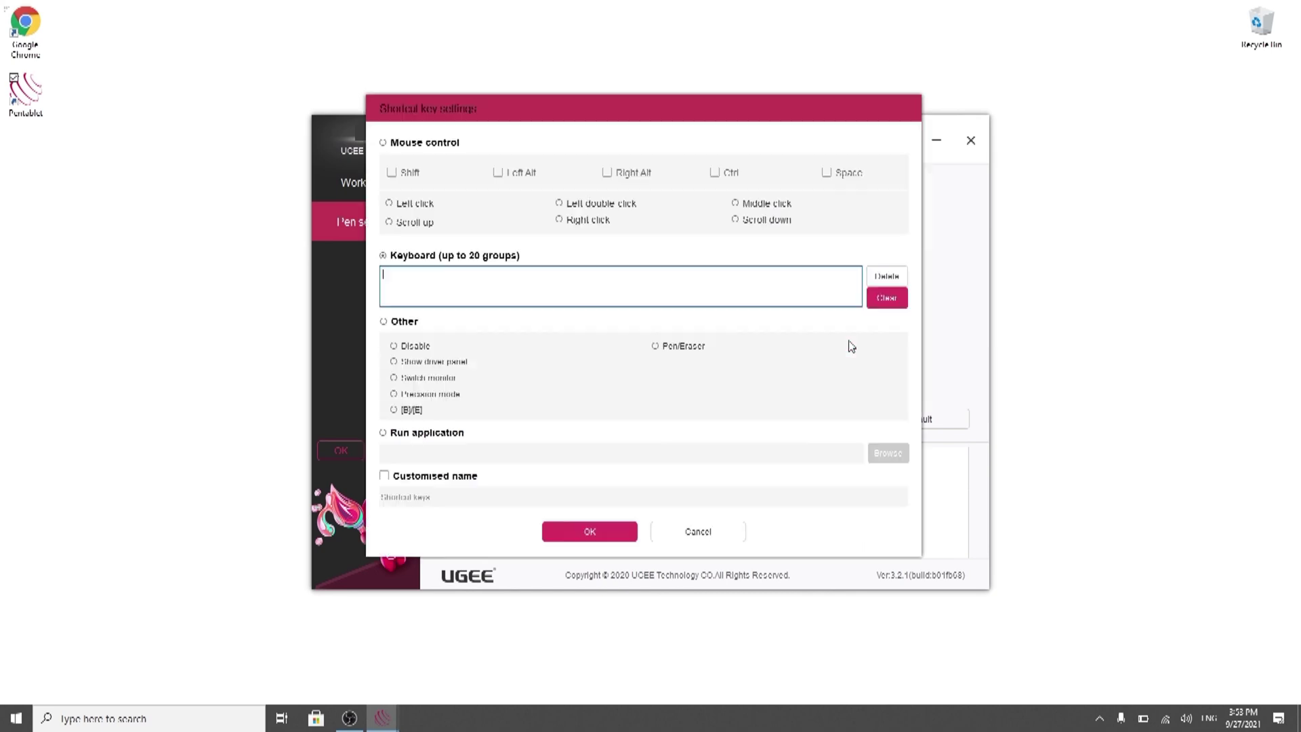
click(384, 321)
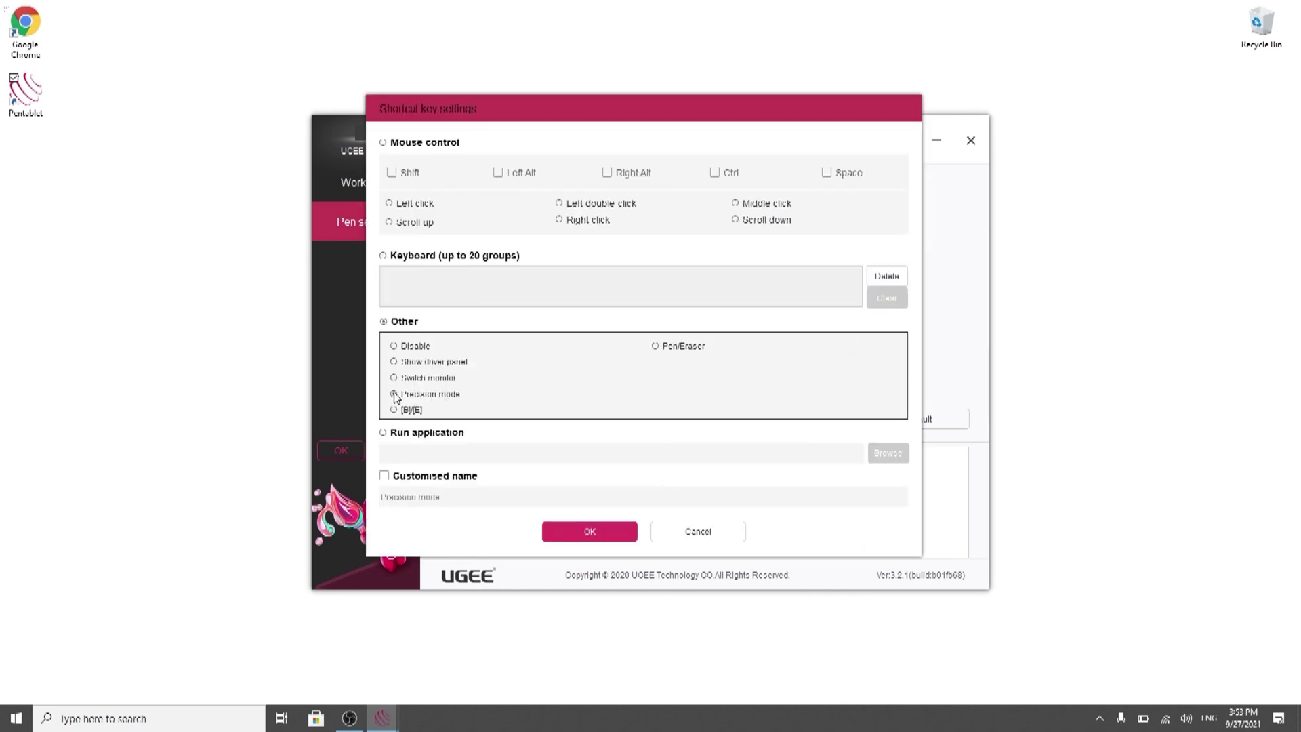
click(573, 531)
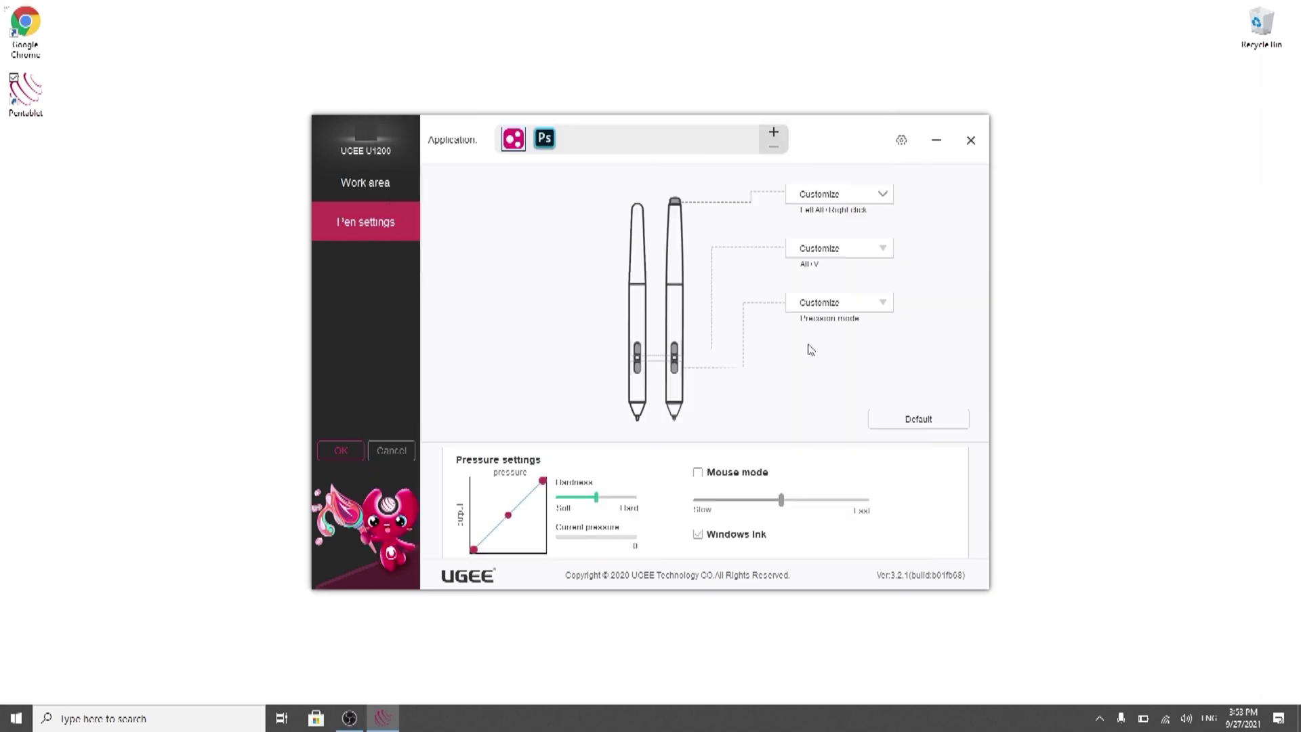
- In the Photoshop profile, assign a custom mouse control of Ctrl plus Left click to the stylus's eraser end
click(544, 142)
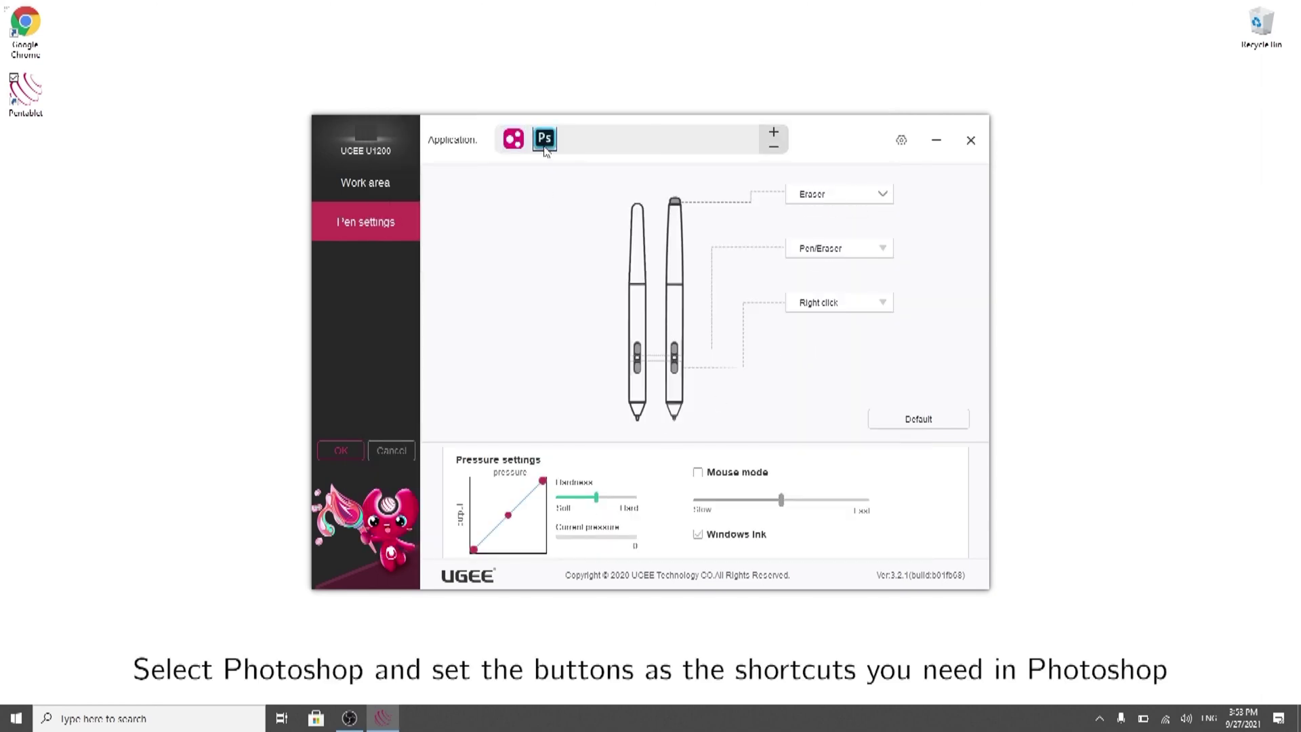
click(822, 197)
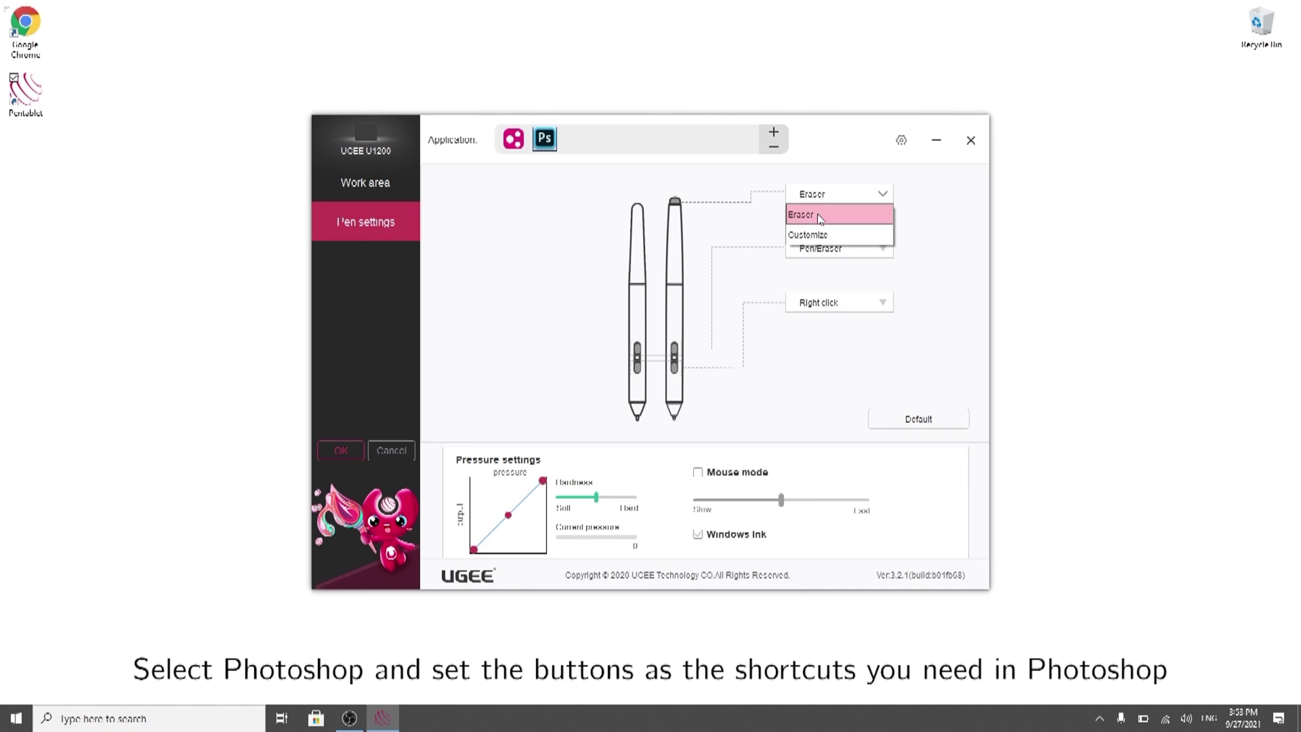
click(814, 233)
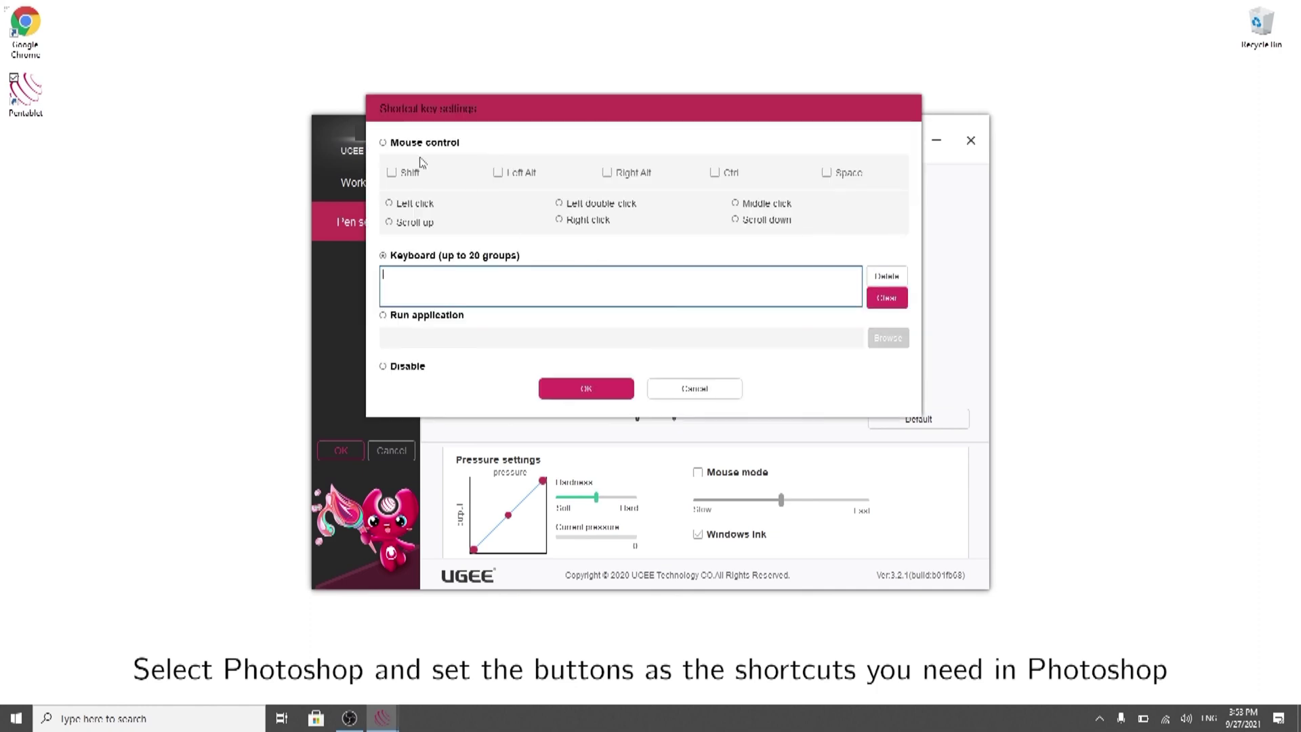
click(383, 144)
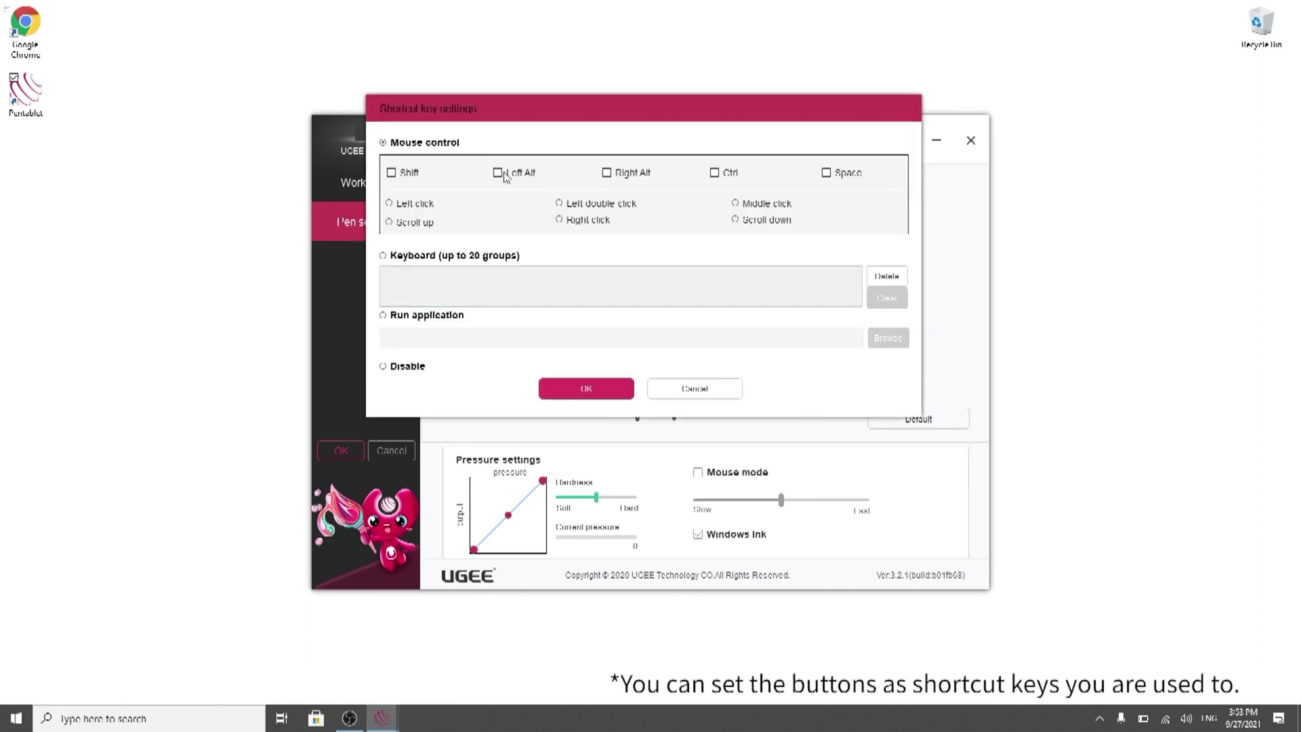
click(715, 173)
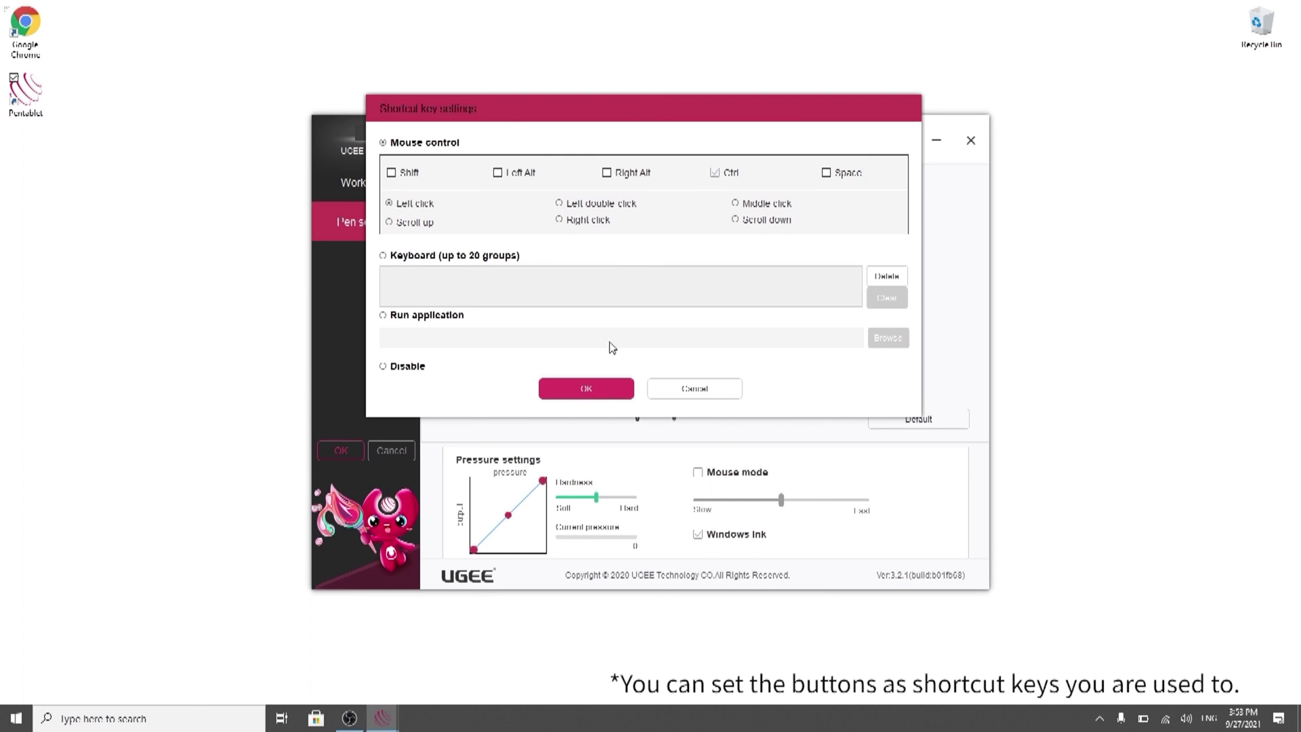
click(586, 388)
- Assign the custom Show driver panel function to the stylus's upper barrel button in the Photoshop profile
click(816, 250)
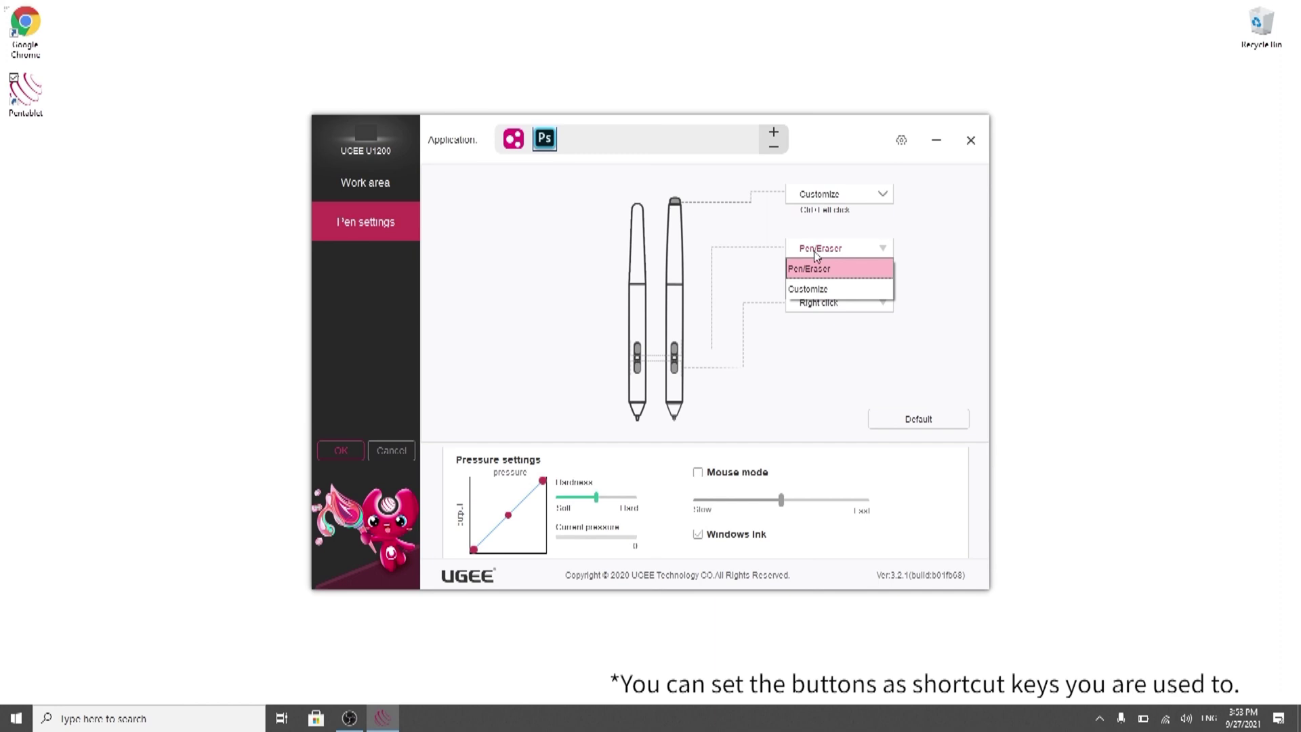
click(815, 289)
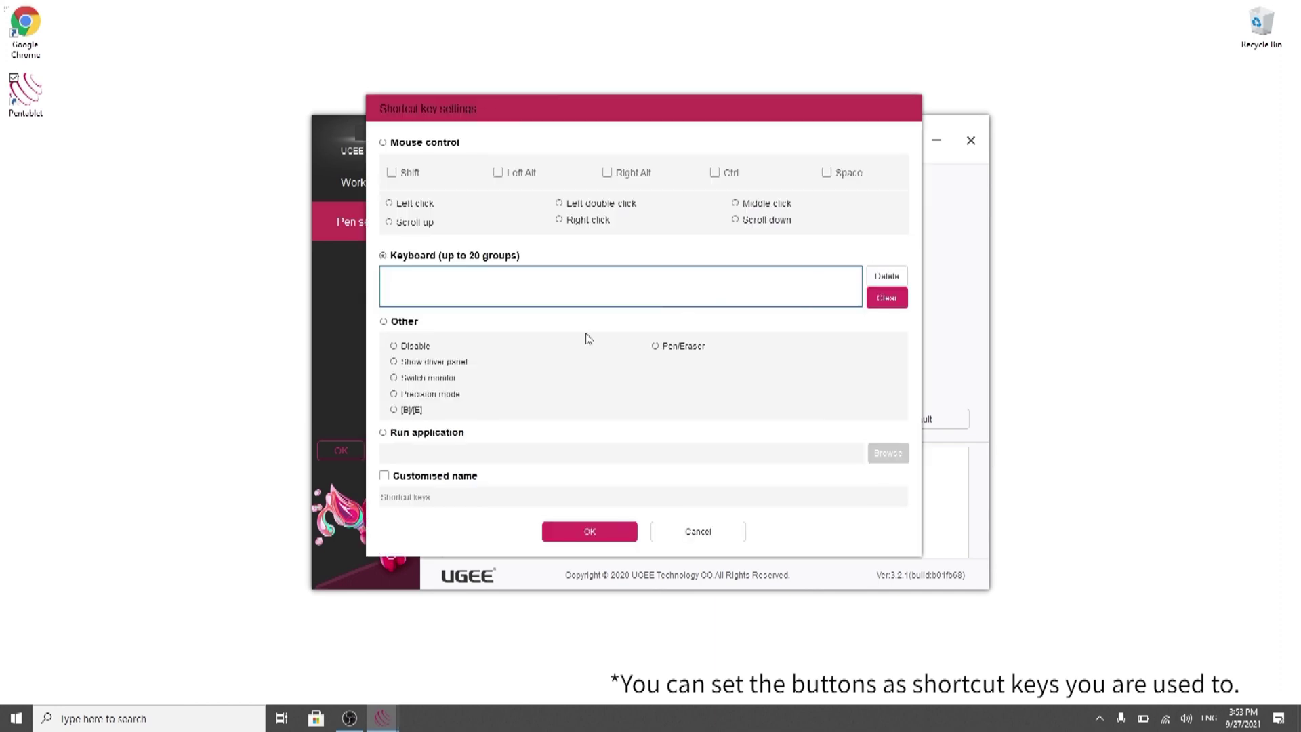
click(385, 322)
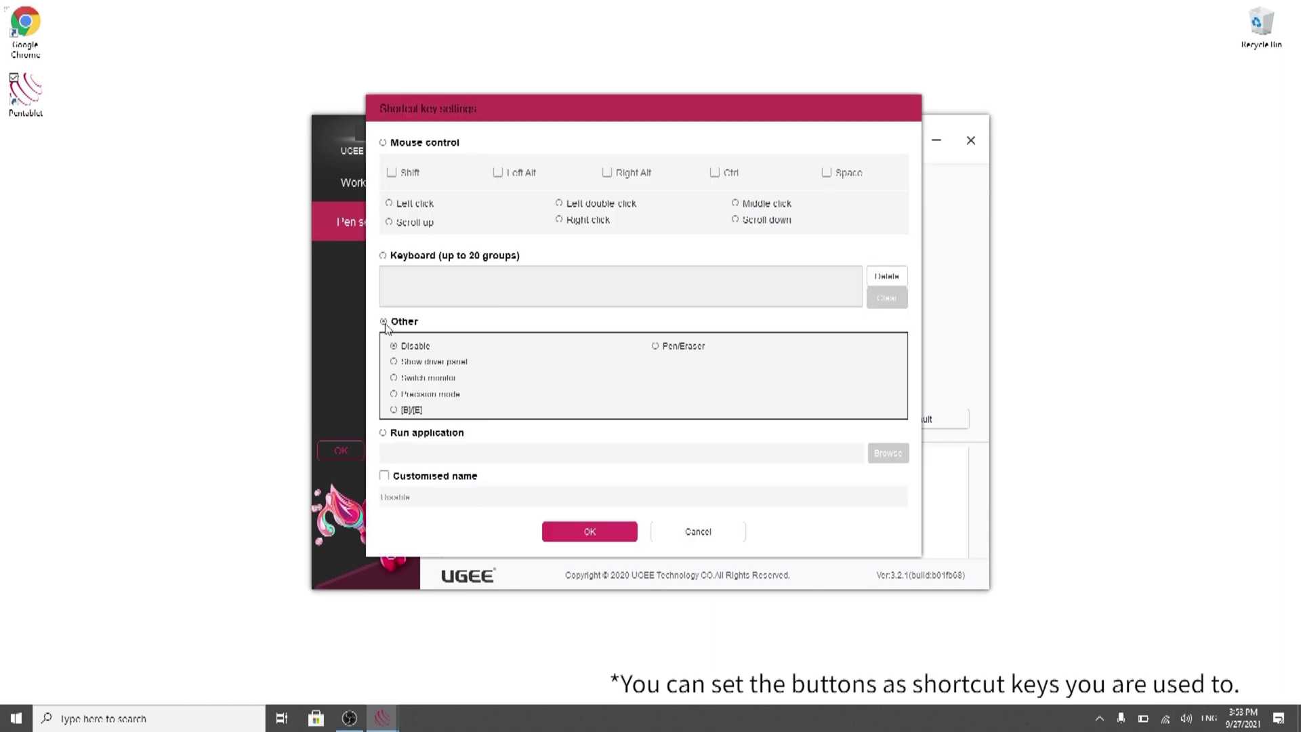
click(590, 531)
- Assign the custom keyboard shortcut Ctrl+Z to the stylus's lower barrel button in the Photoshop profile
click(850, 304)
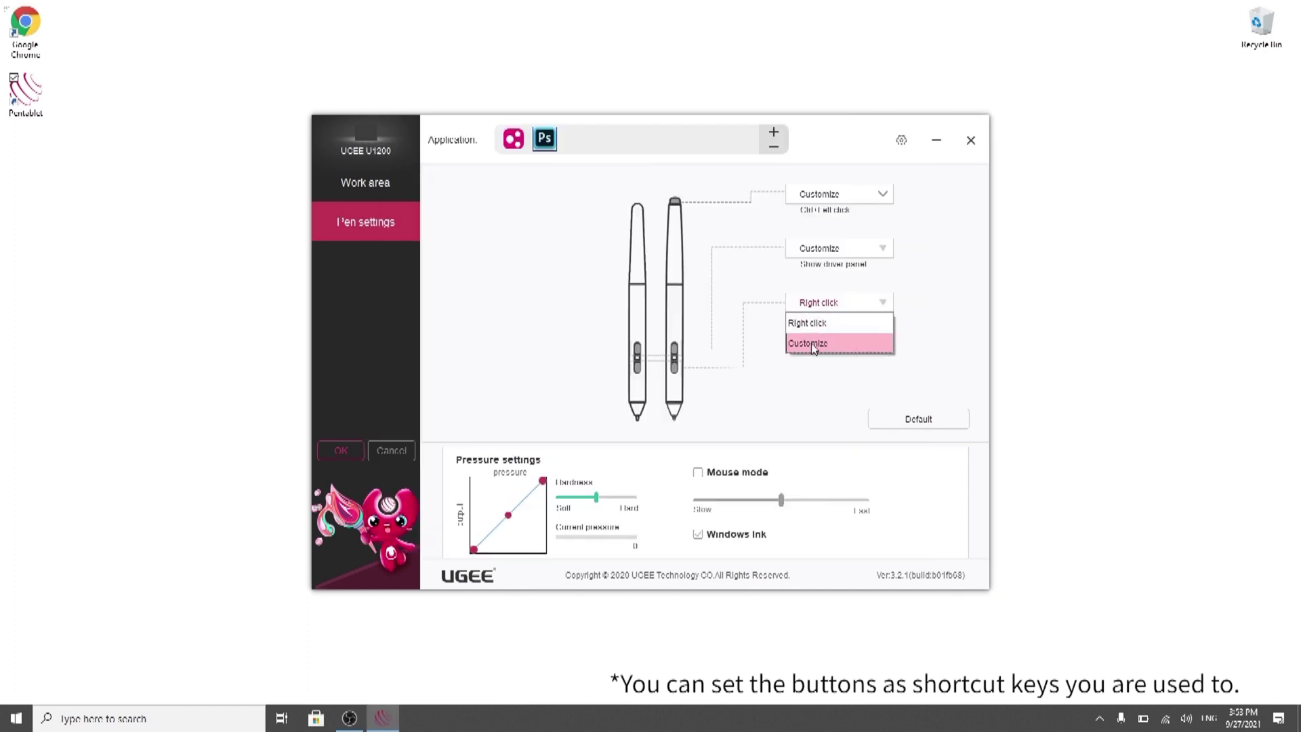
click(810, 343)
key(ctrl+z)
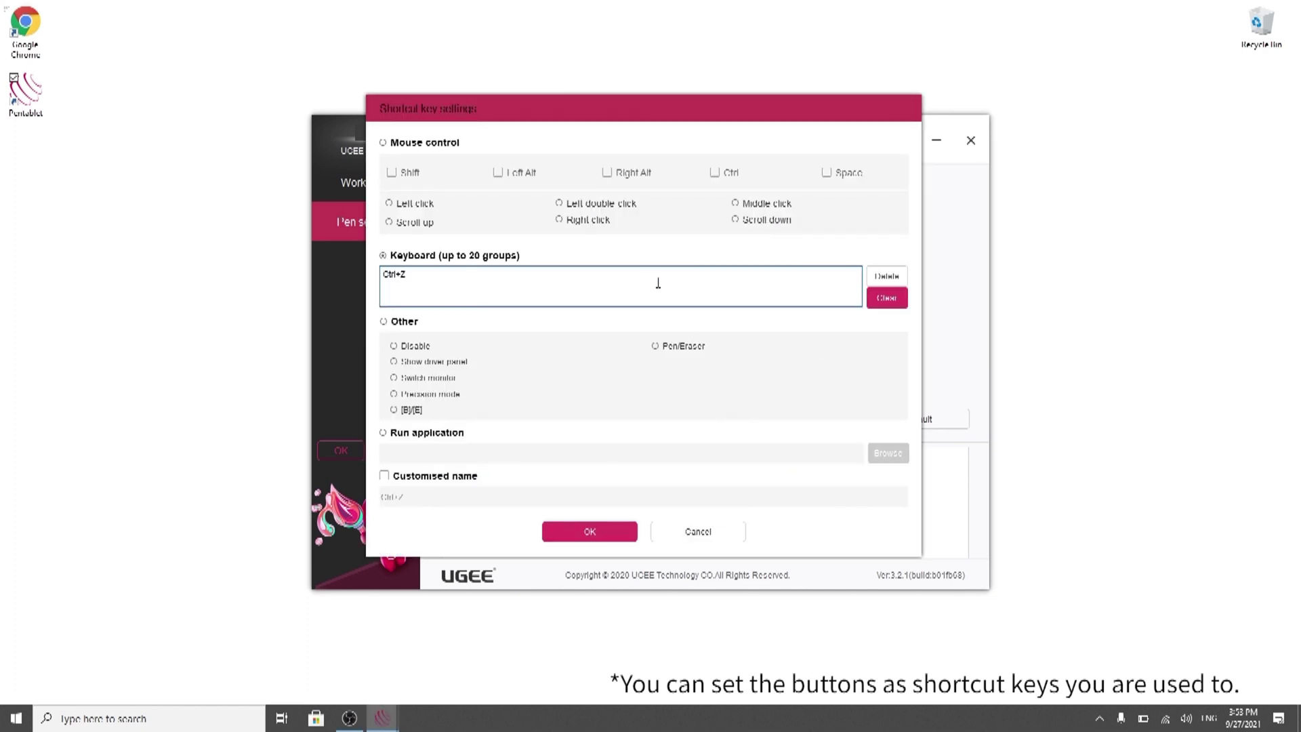
click(592, 530)
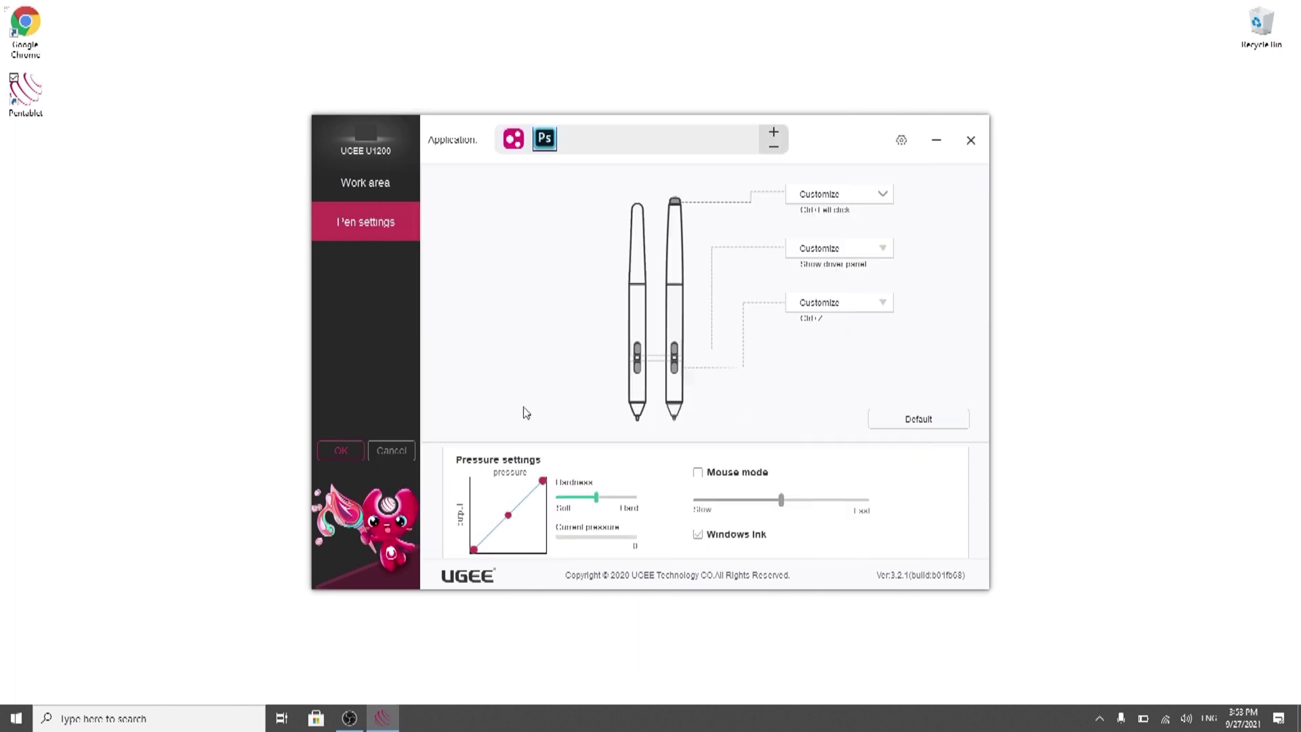
- Set the pen's pressure curve to the softest setting and test the current pressure before and after the change
click(591, 537)
click(606, 531)
click(508, 515)
drag(508, 518, 458, 464)
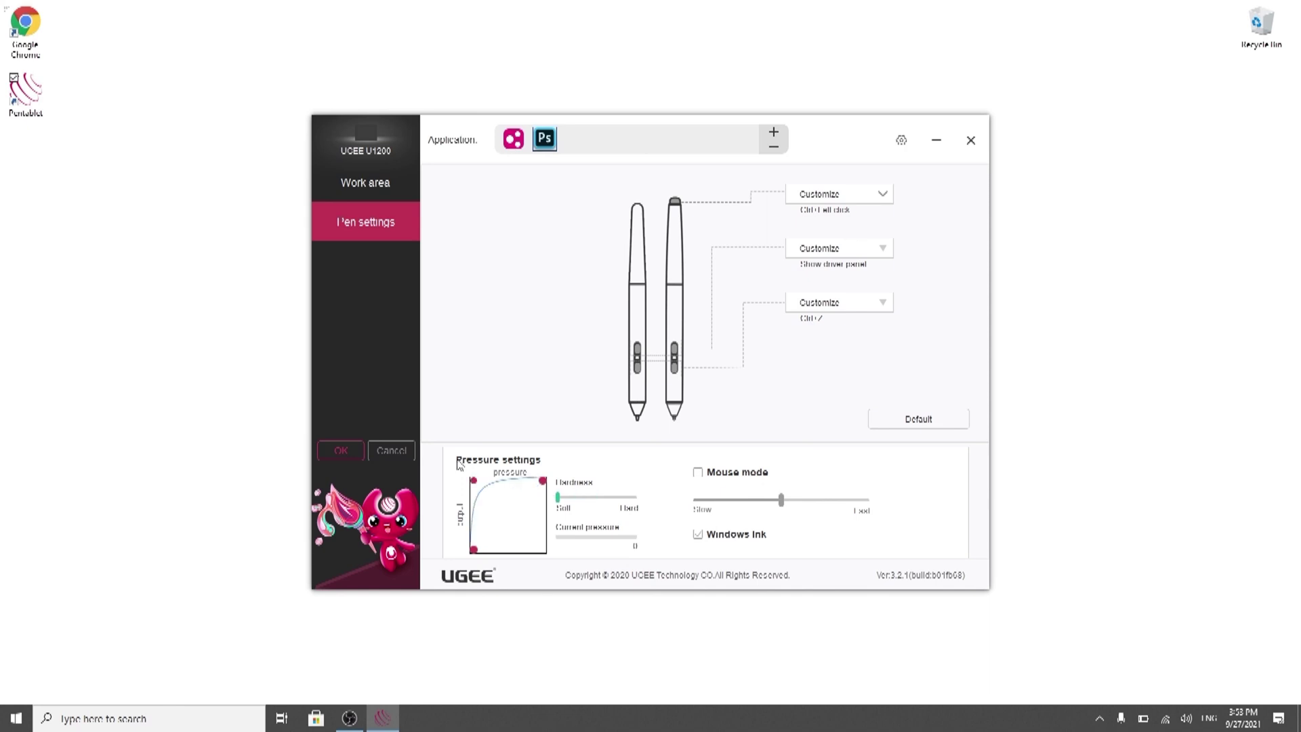
click(600, 548)
click(605, 552)
- Set the pen's pressure curve to the hardest setting and test the current pressure
drag(474, 483, 543, 548)
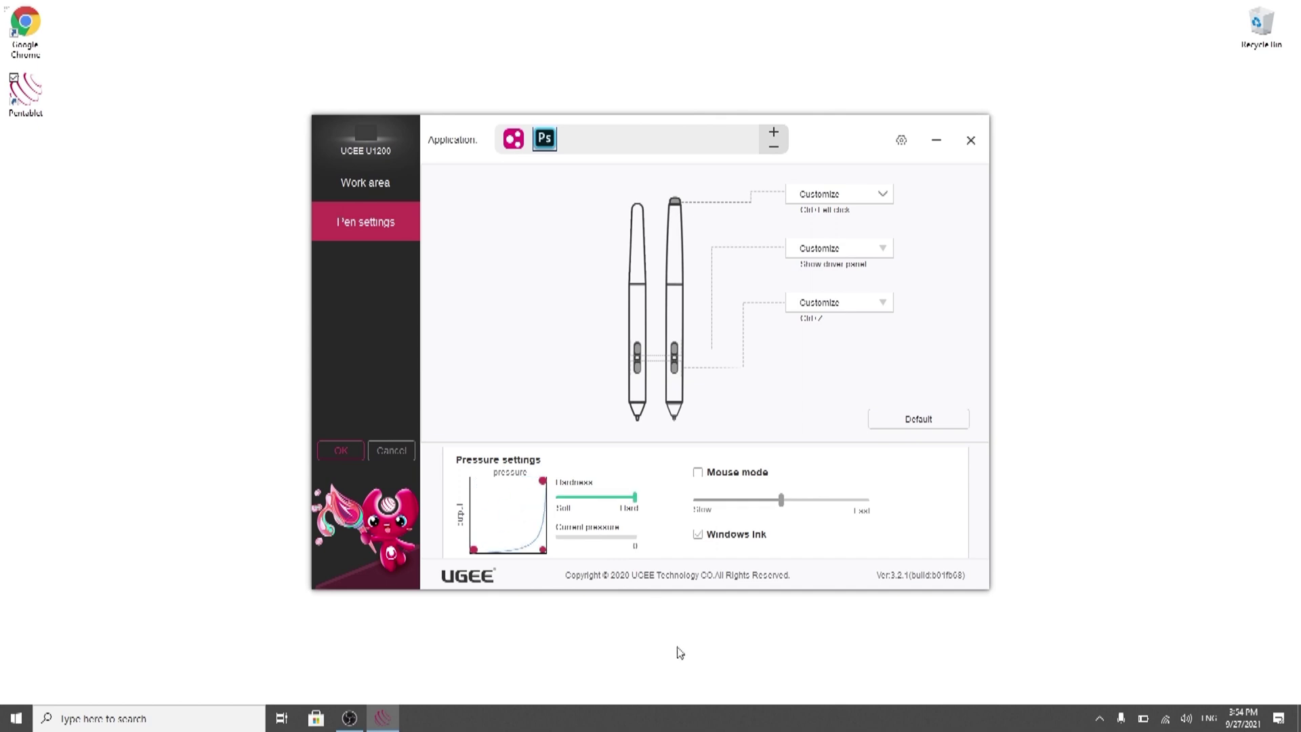
click(601, 552)
- Turn on Mouse mode with the fastest pointer speed, save the configuration and close the driver panel
click(699, 473)
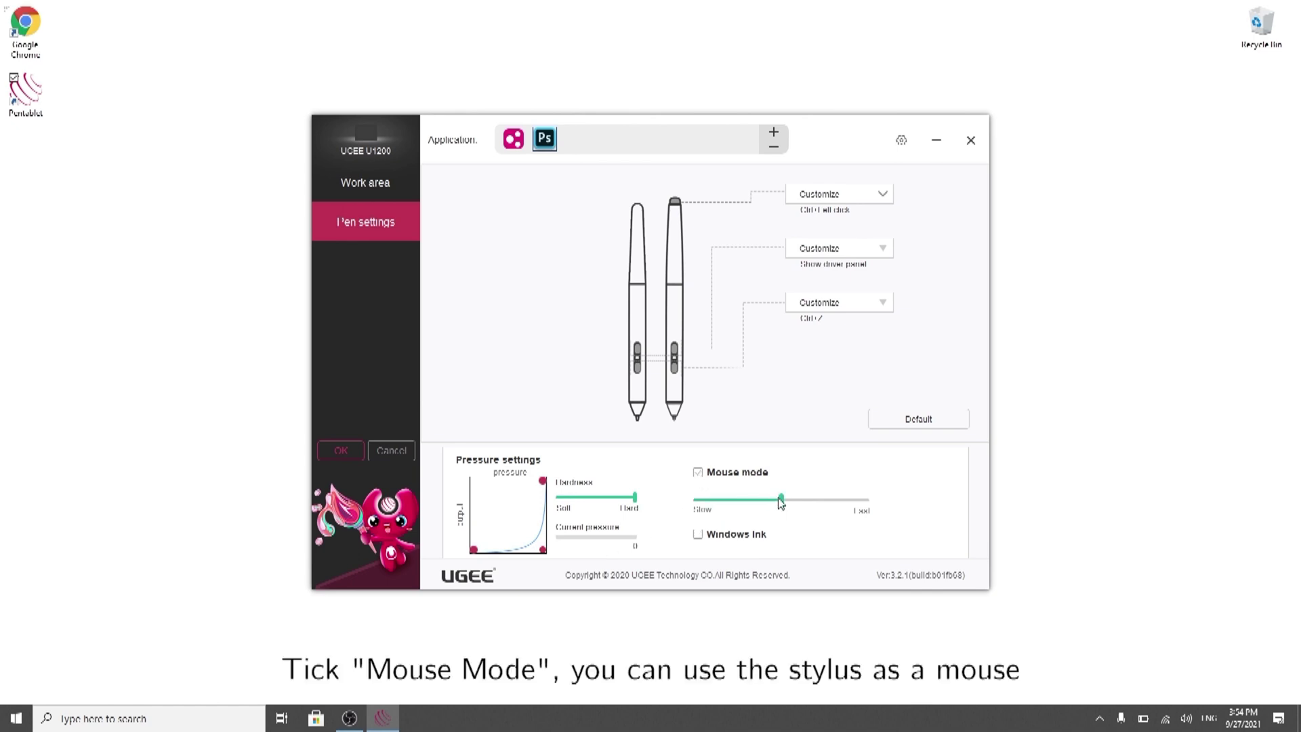
drag(783, 505, 866, 499)
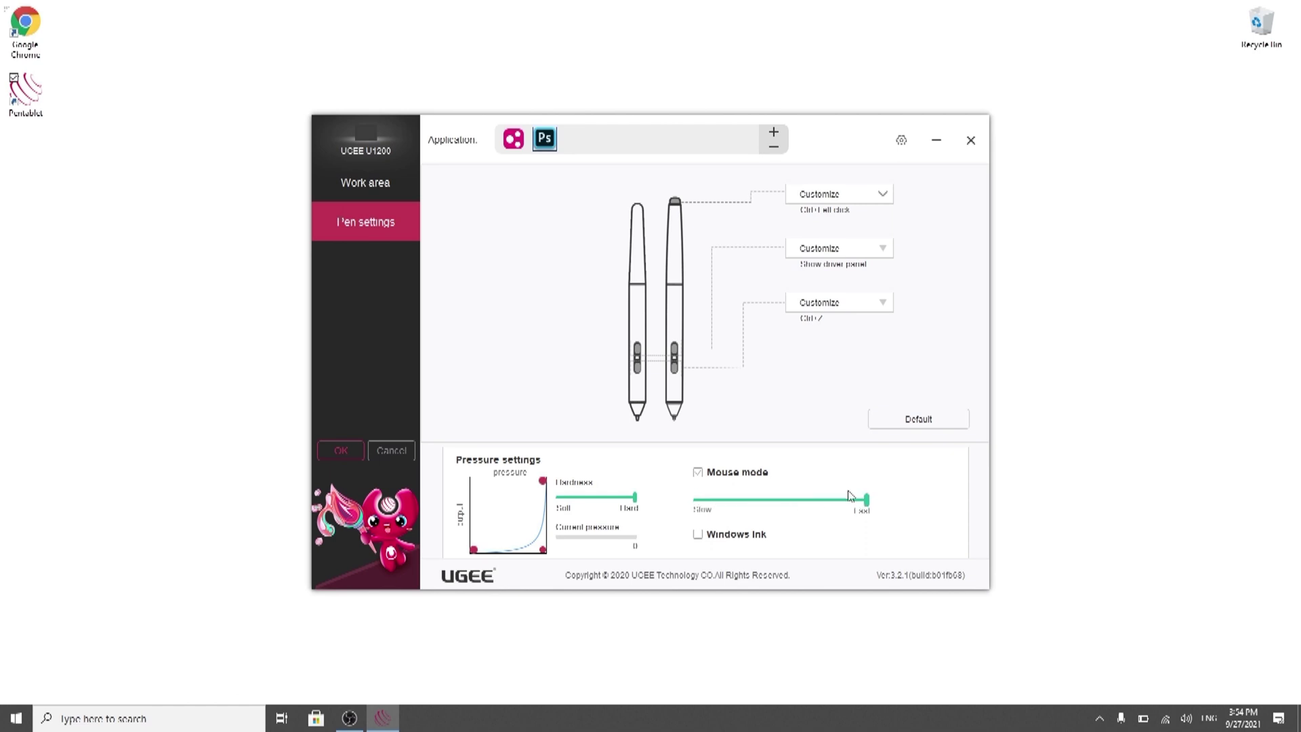
click(355, 454)
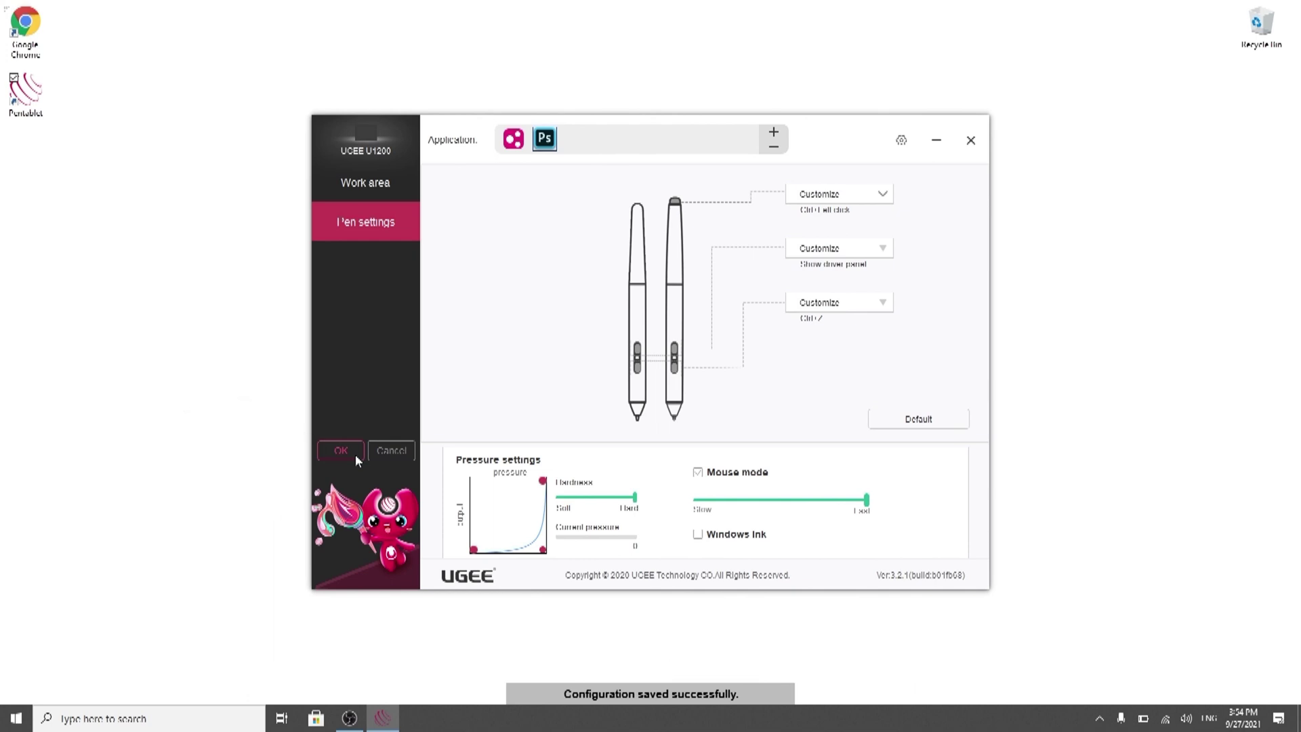
click(971, 141)
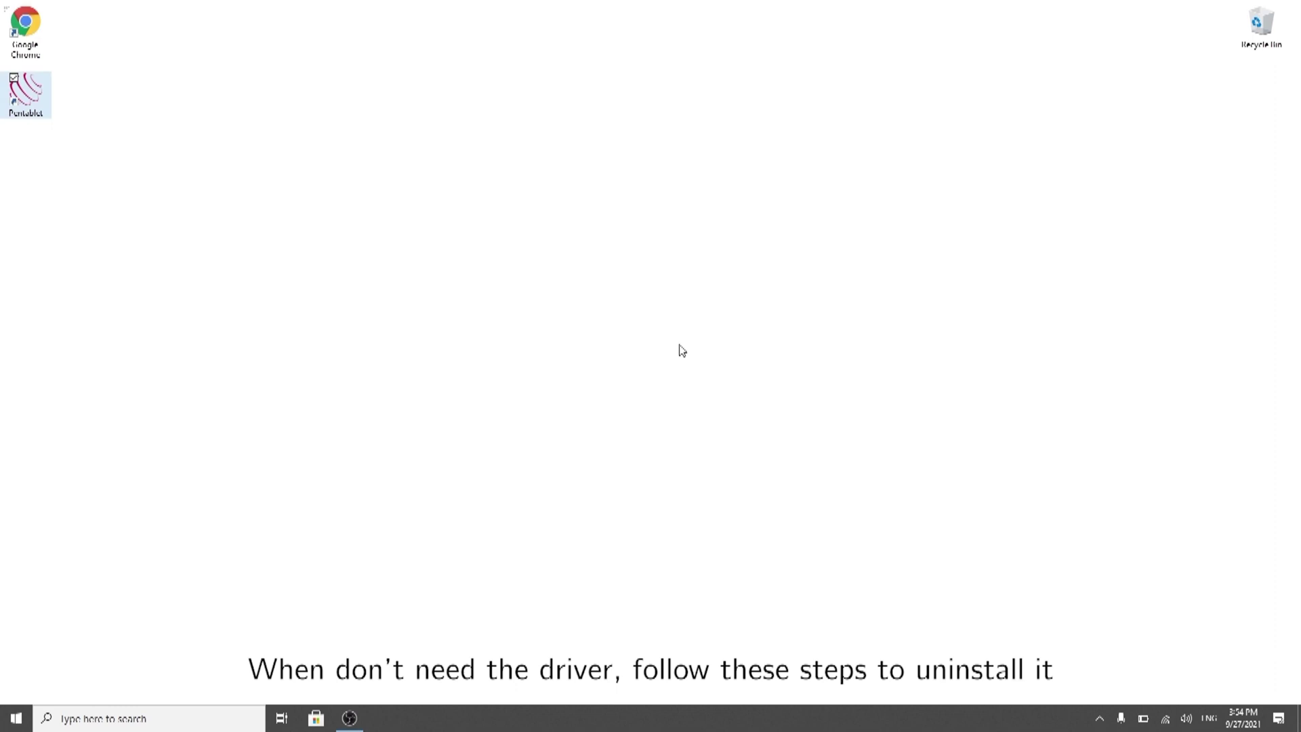
- Open the Apps & features page in Windows Settings and search the installed apps for "penta"
click(16, 716)
click(17, 657)
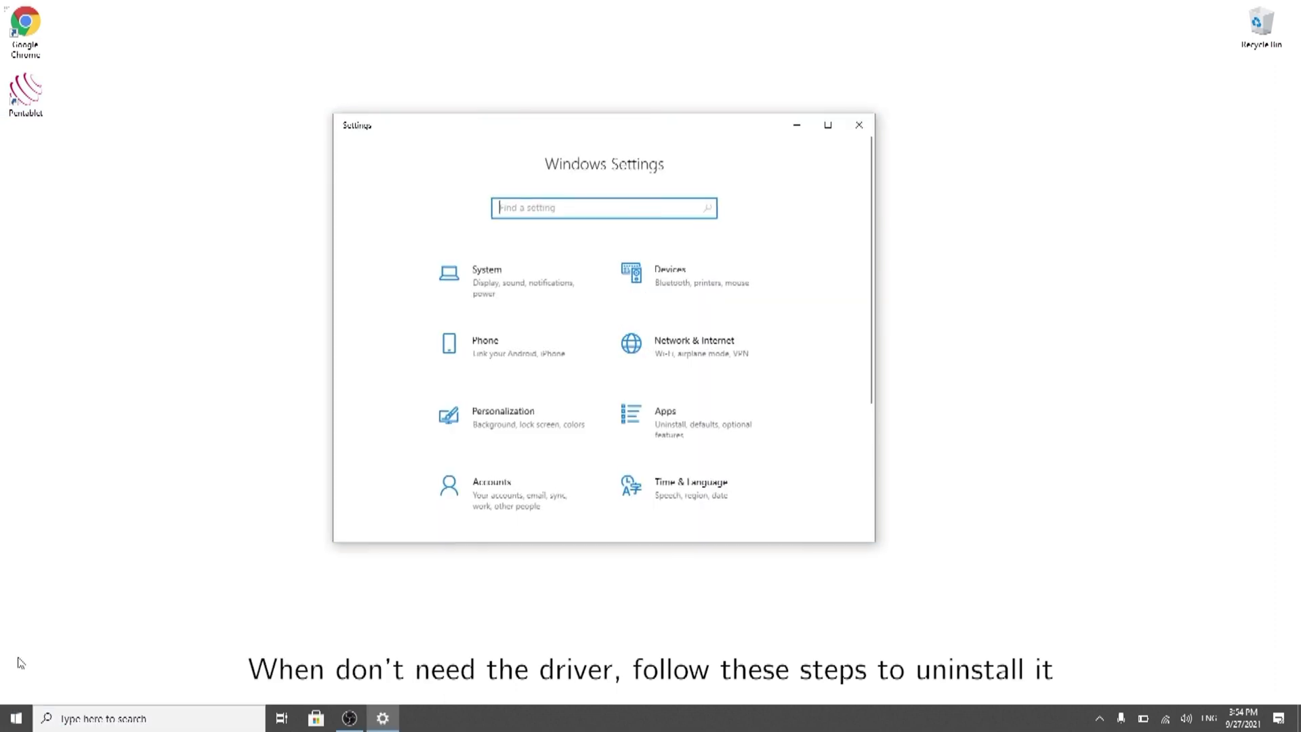
scroll(684, 386, down, 1)
click(663, 392)
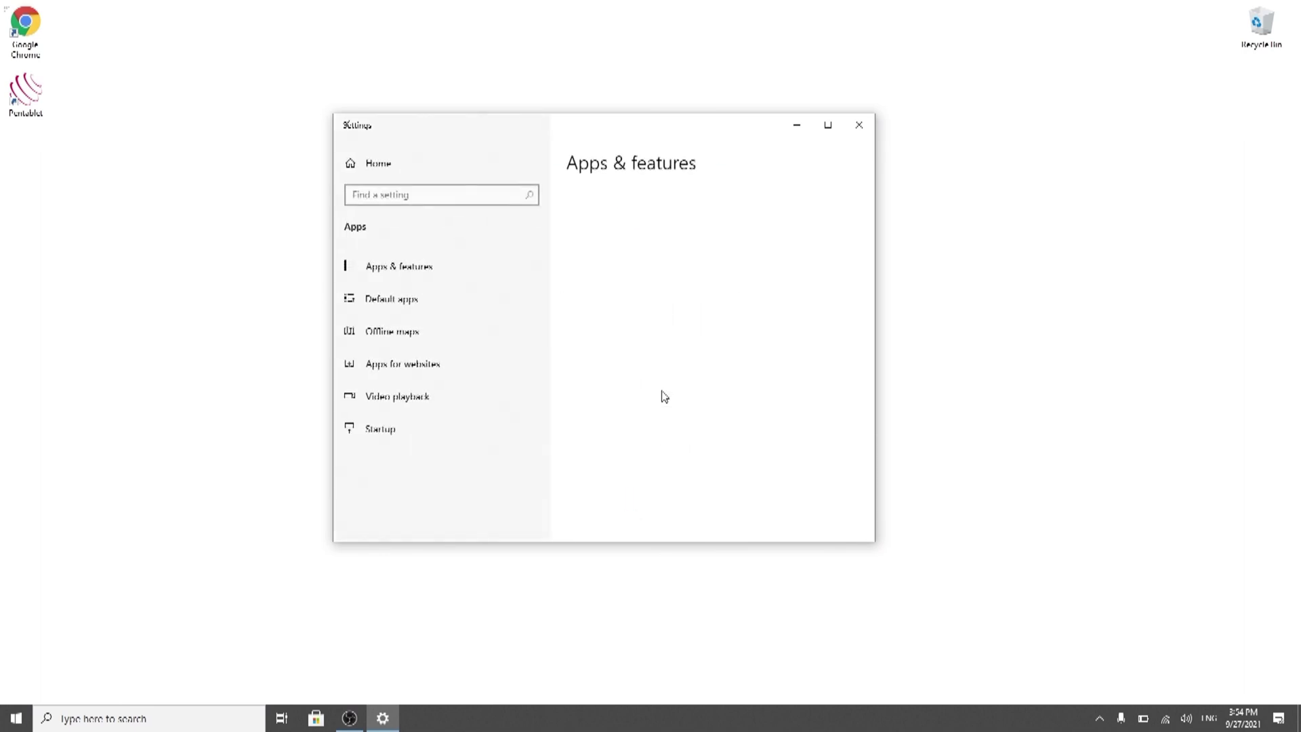
click(661, 420)
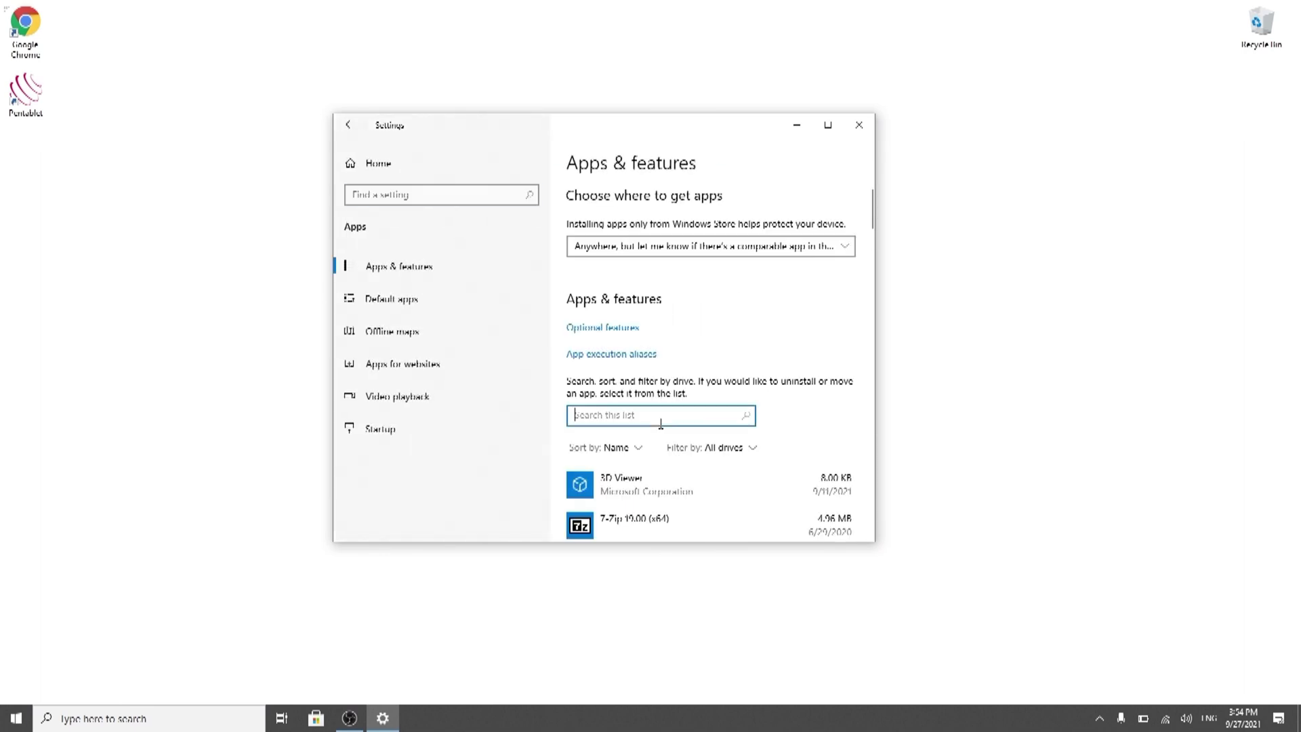
text(penta)
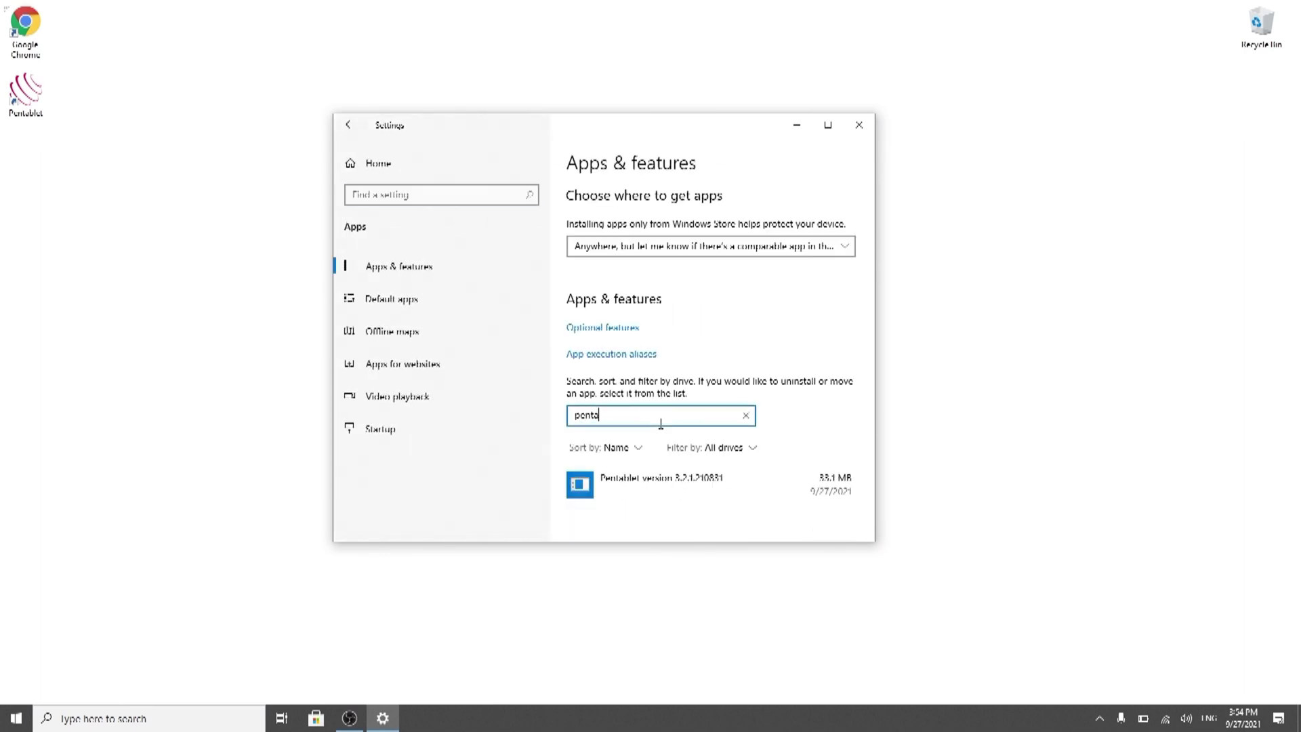
- Uninstall Pentablet version 3.2.1.210831 with all of its components, and close Windows Settings
click(654, 485)
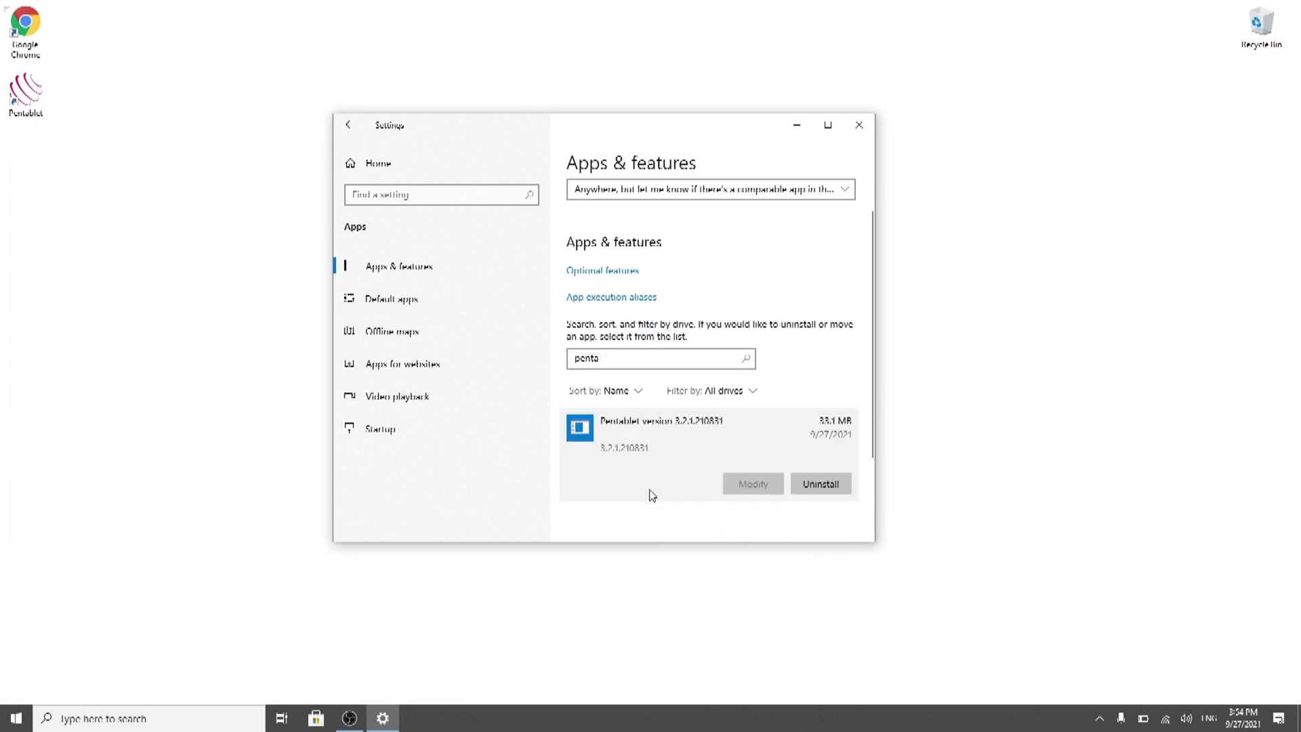
click(833, 490)
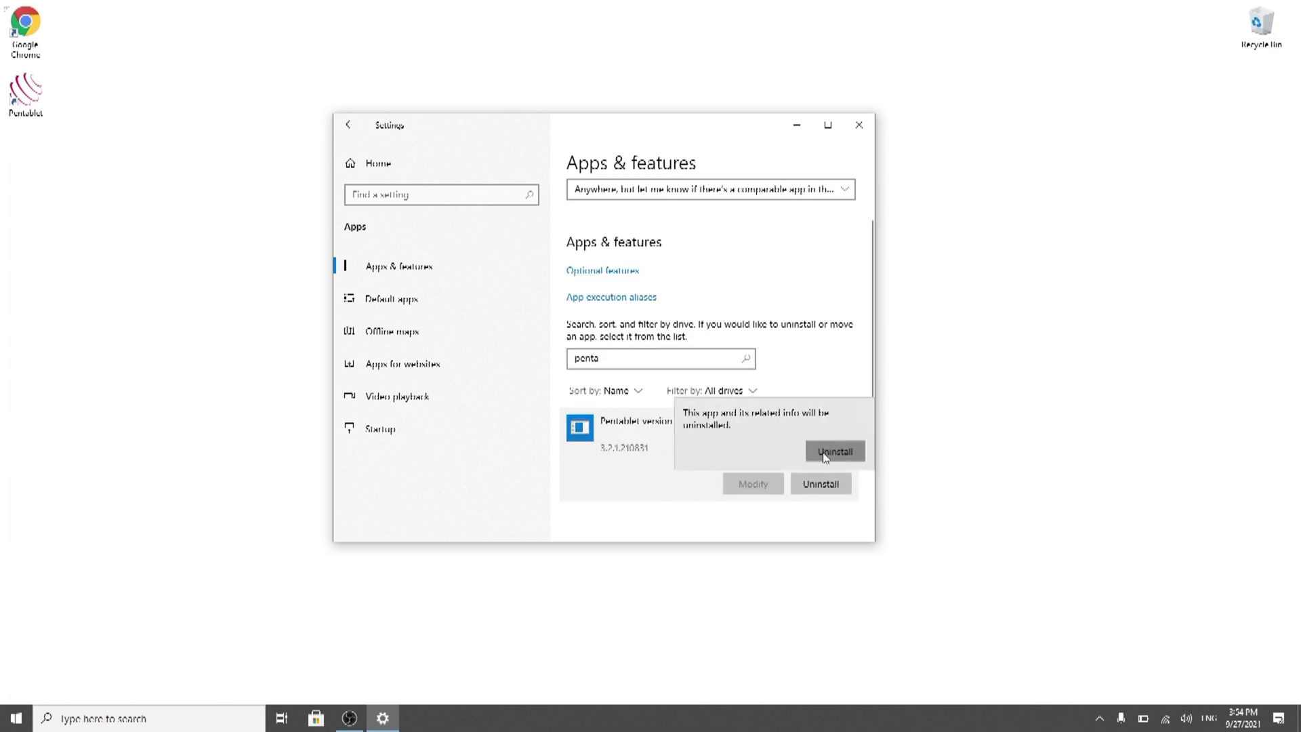
click(826, 456)
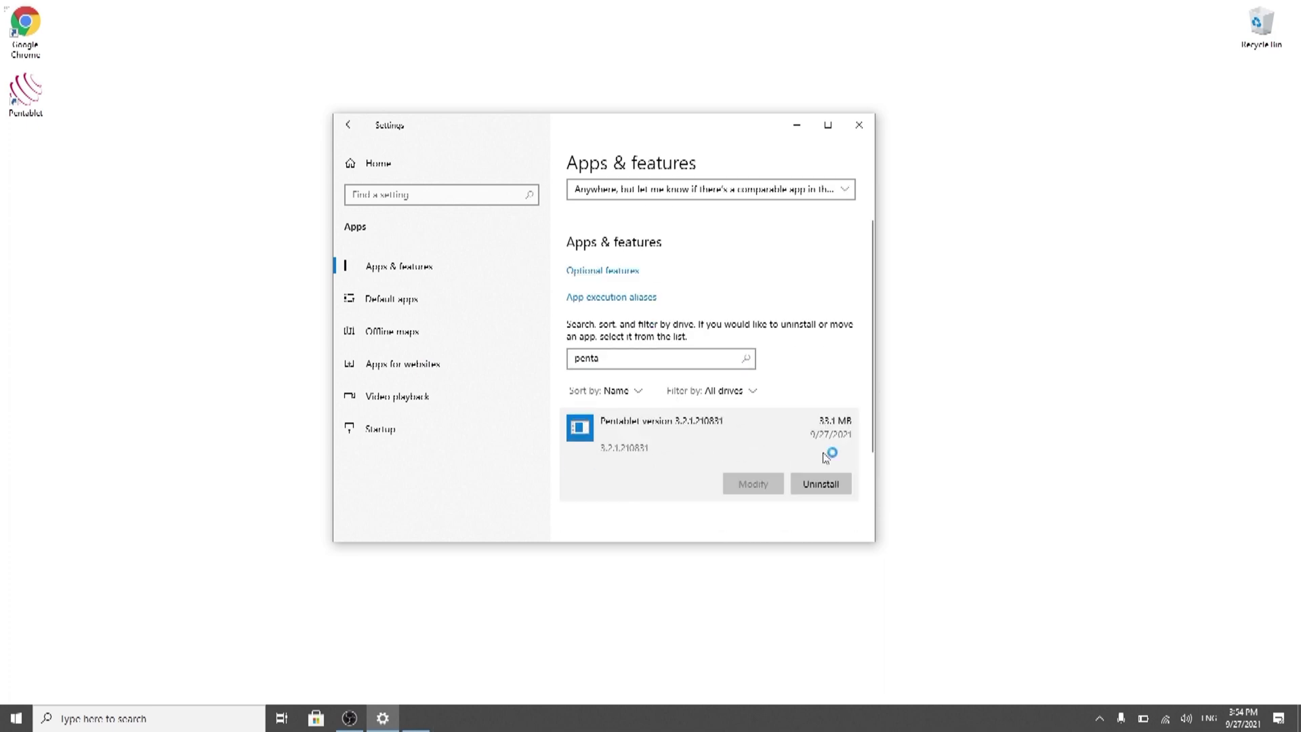
click(868, 131)
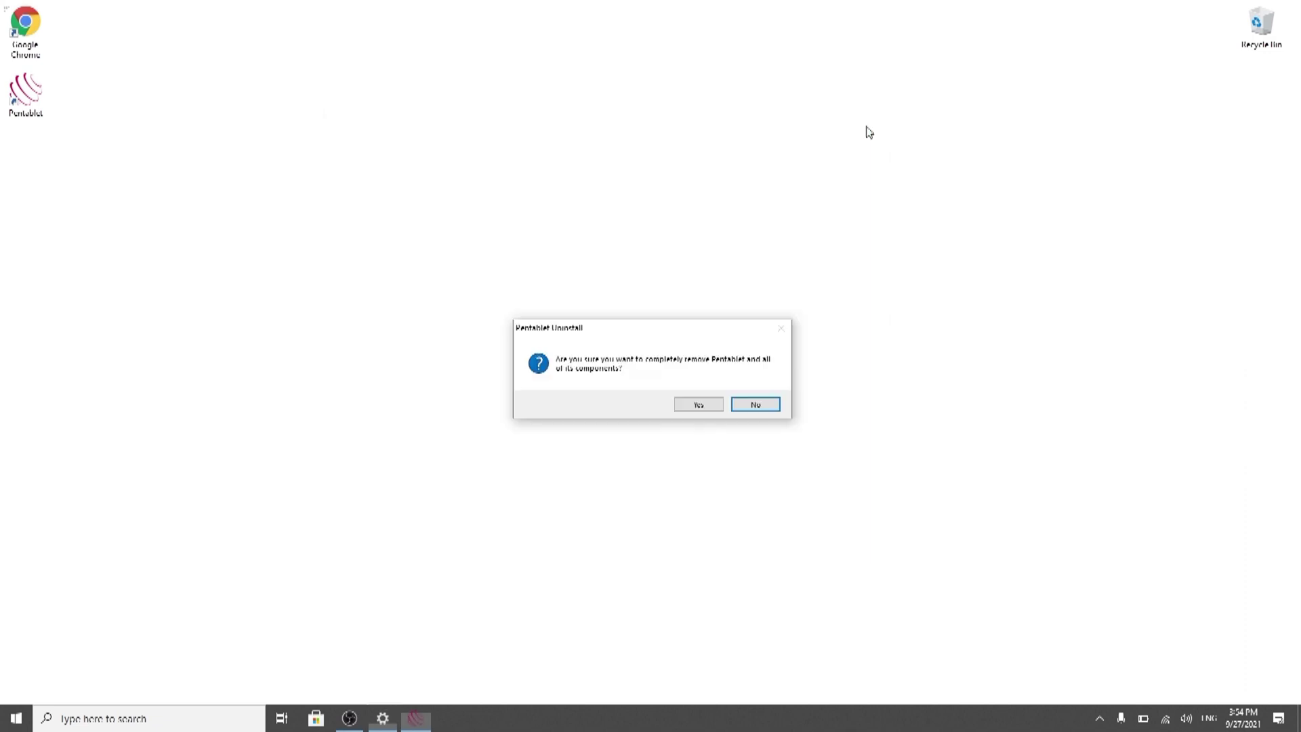
click(710, 412)
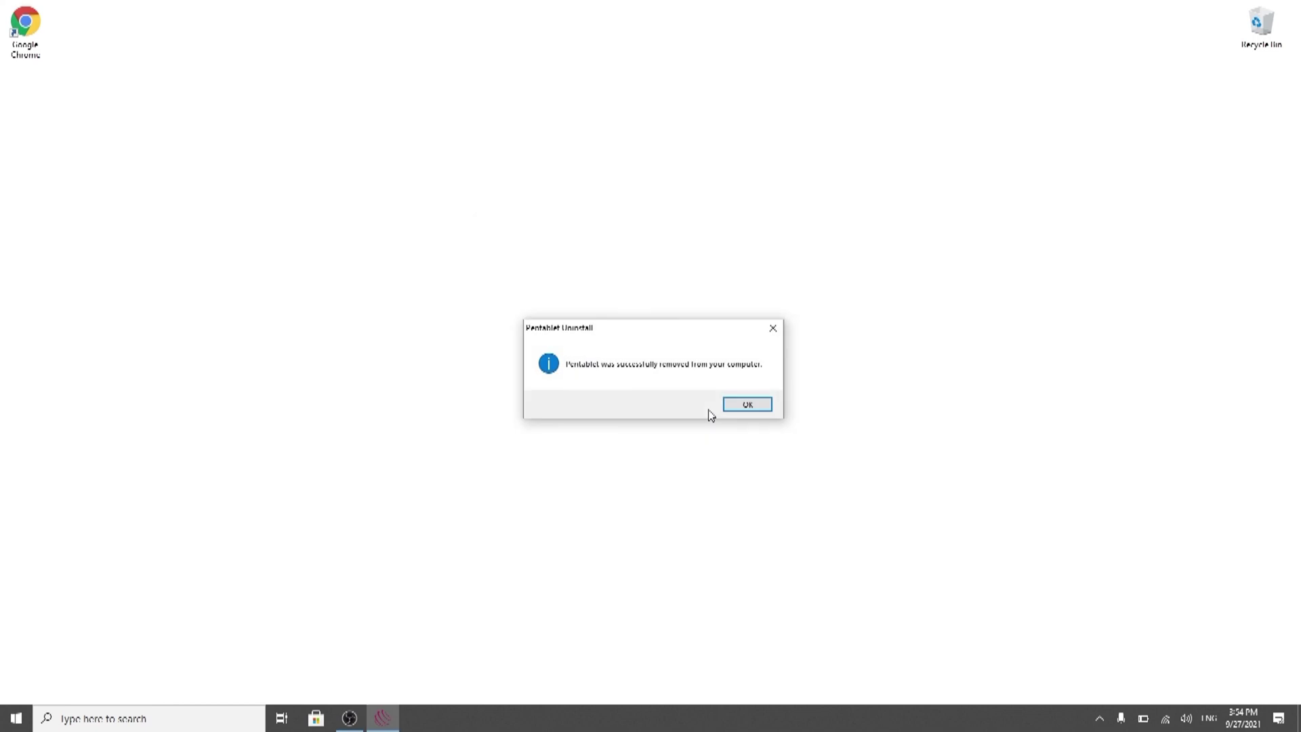
click(738, 410)
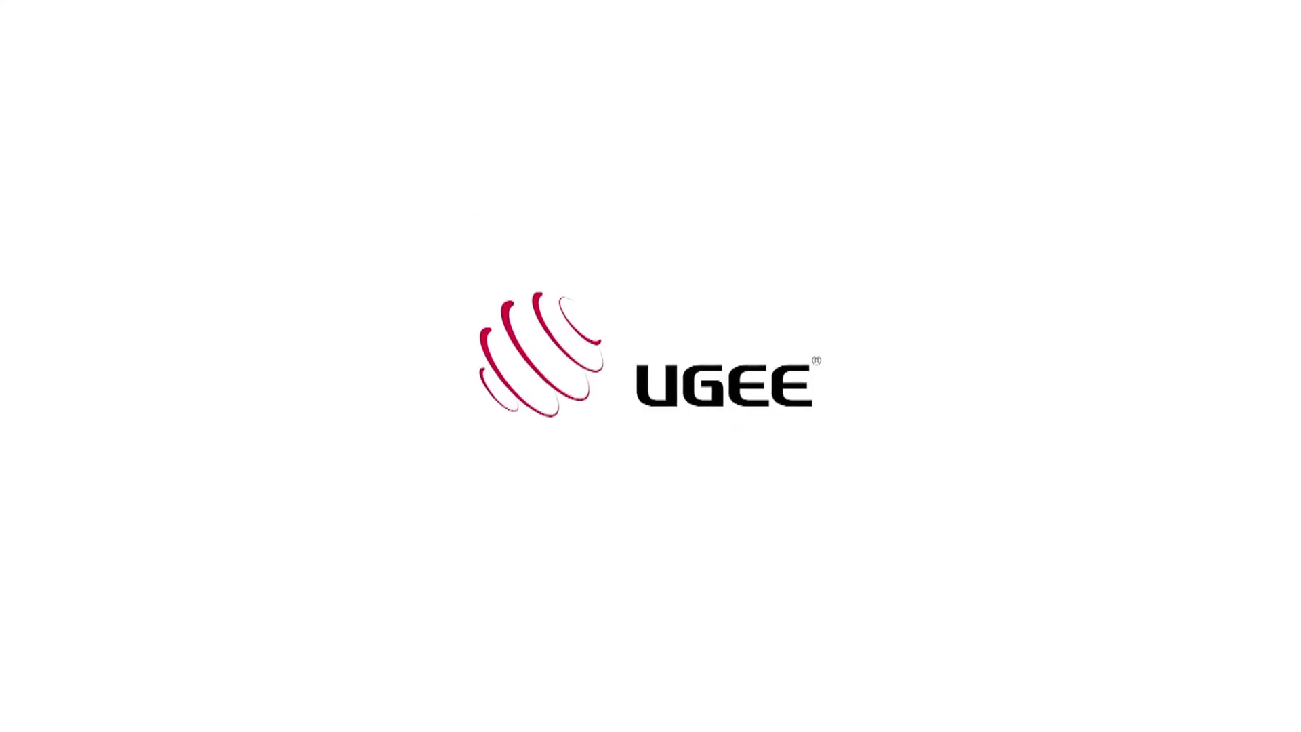